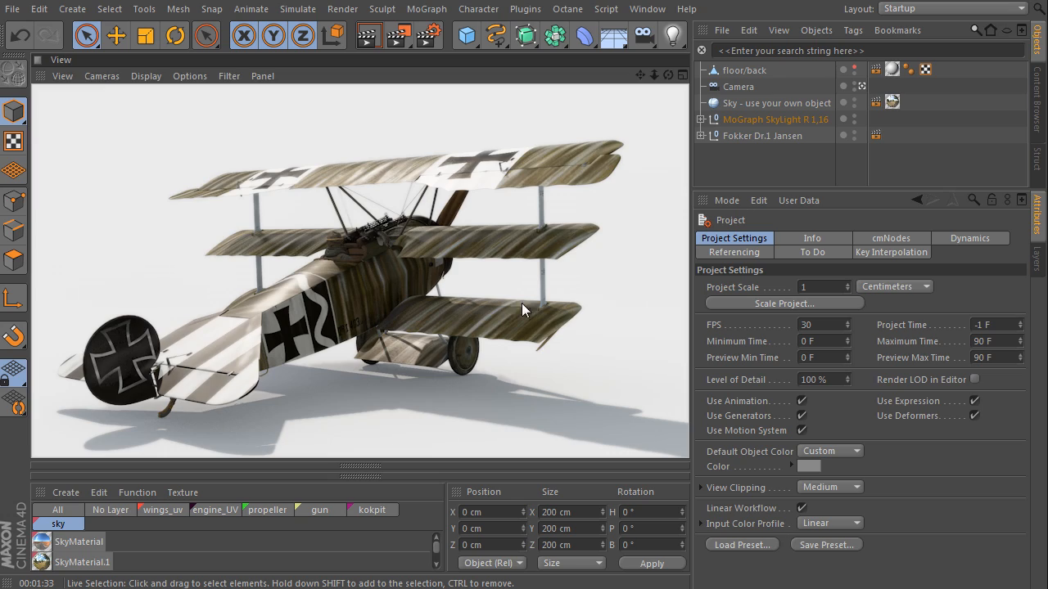
- Examine the Fokker triplane model up close around the engine, propeller and machine guns, ending with the whole aircraft in view
mouse_move(553, 299)
left_mouse_down("alt")
mouse_move(476, 306)
mouse_move(300, 278)
mouse_move(233, 312)
mouse_move(762, 242)
mouse_move(456, 331)
left_mouse_up("alt")
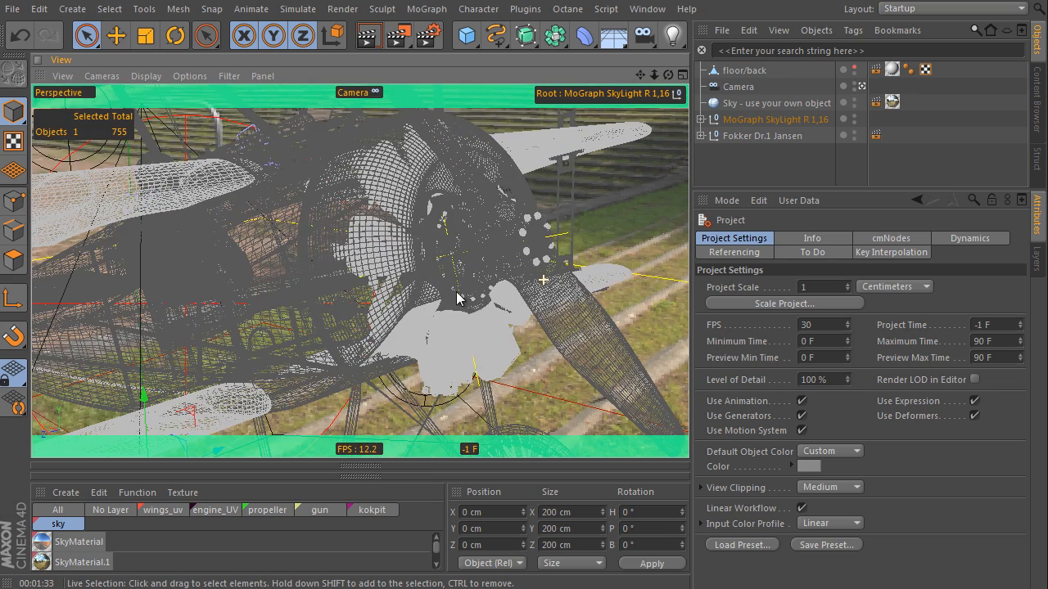
left_click_drag(622, 369, 474, 359, "alt")
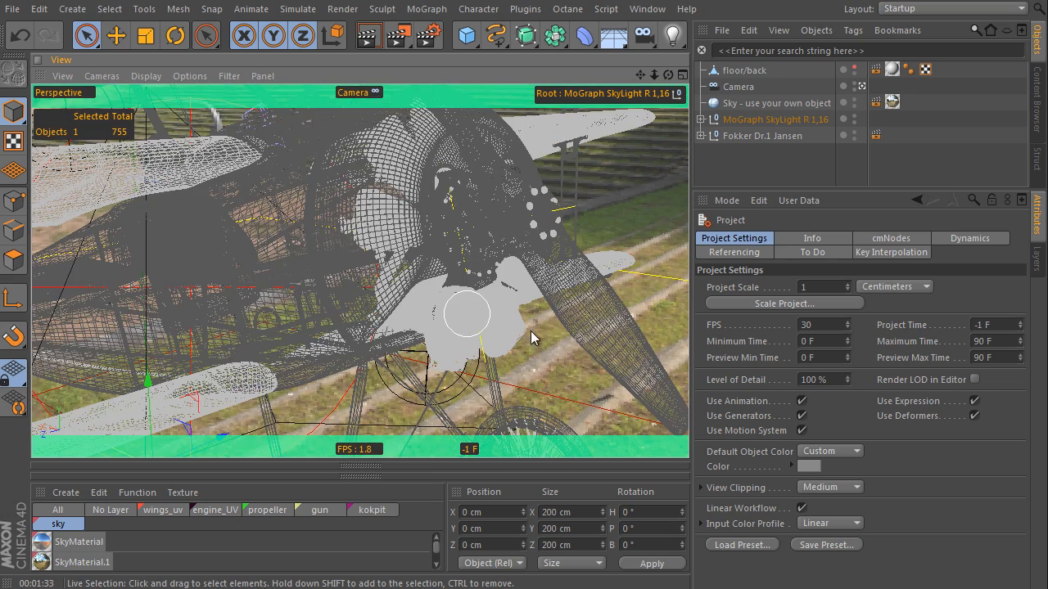
right_click_drag(574, 323, 629, 311, "alt")
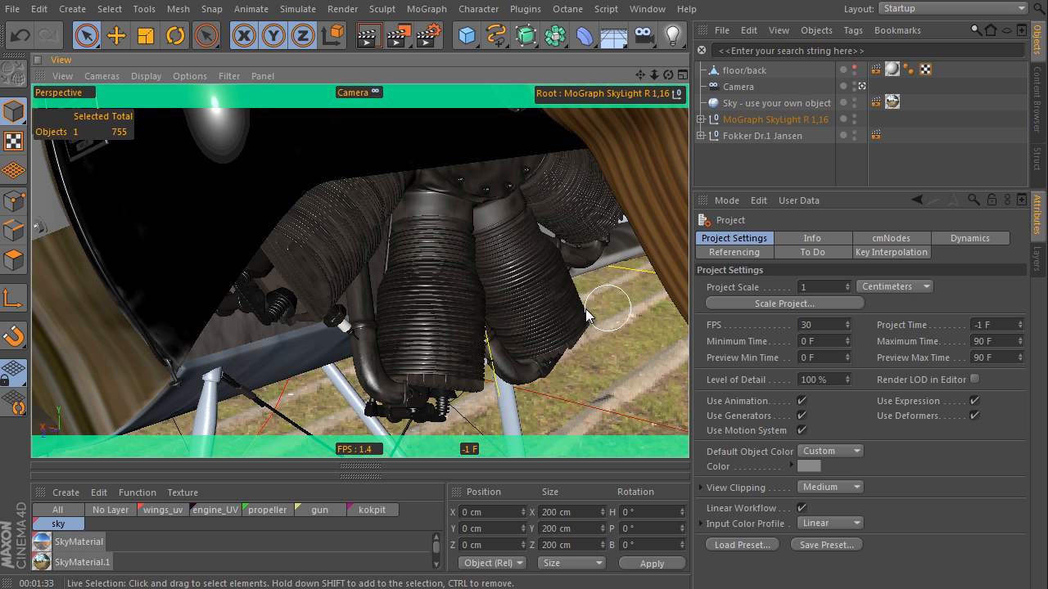
right_click_drag(427, 305, 385, 325, "alt")
mouse_move(409, 245)
left_mouse_down("alt")
mouse_move(393, 340)
mouse_move(409, 333)
mouse_move(456, 357)
left_mouse_up("alt")
left_click_drag(391, 288, 519, 264, "alt")
right_click_drag(521, 271, 624, 250, "alt")
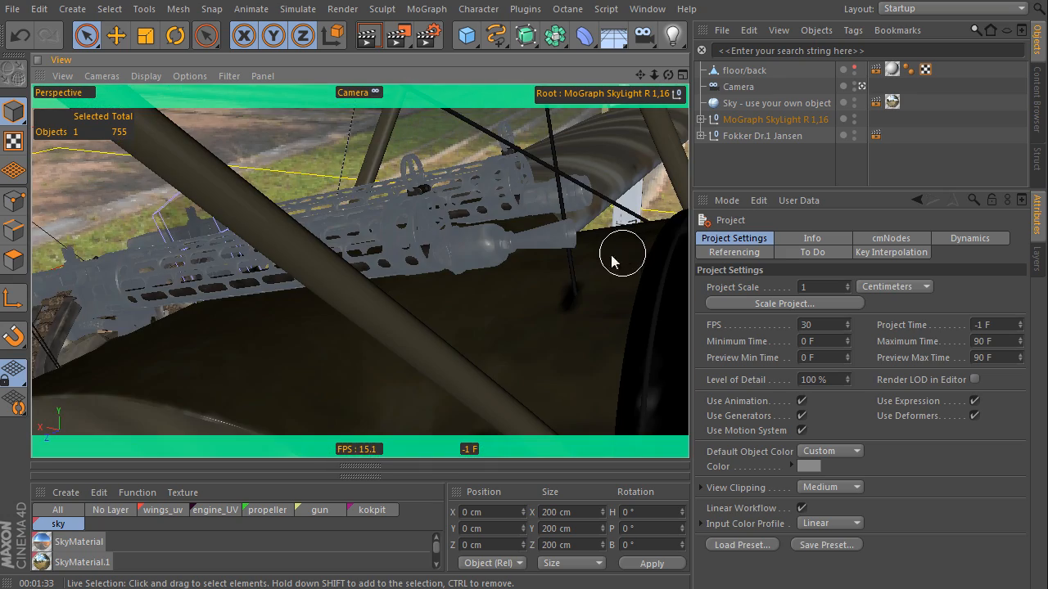
right_click_drag(545, 257, 243, 360, "alt")
mouse_move(475, 302)
left_mouse_down("alt")
mouse_move(459, 239)
mouse_move(514, 259)
left_mouse_up("alt")
left_click_drag(512, 307, 534, 323, "alt")
mouse_move(460, 307)
left_mouse_down("alt")
mouse_move(421, 289)
mouse_move(387, 298)
left_mouse_up("alt")
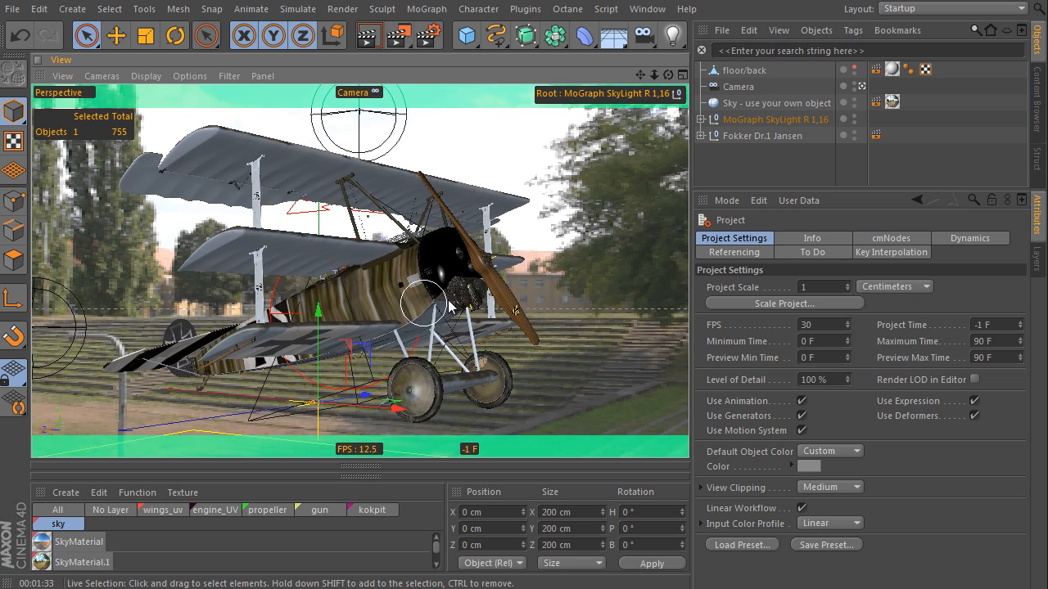
- Review the Ambient Occlusion entry in the render settings and close them
left_click(426, 39)
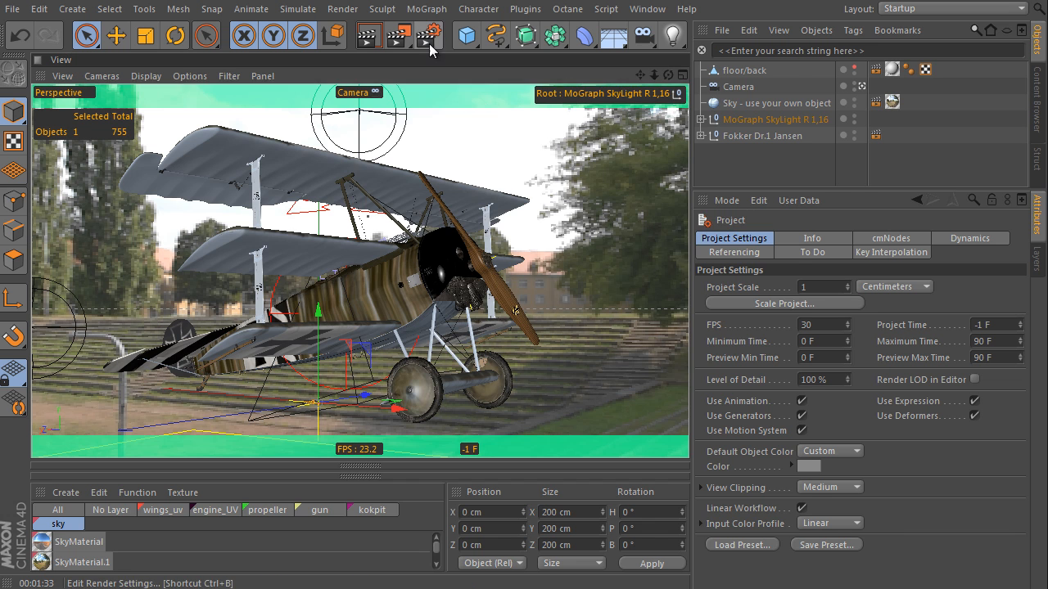
left_click(115, 279)
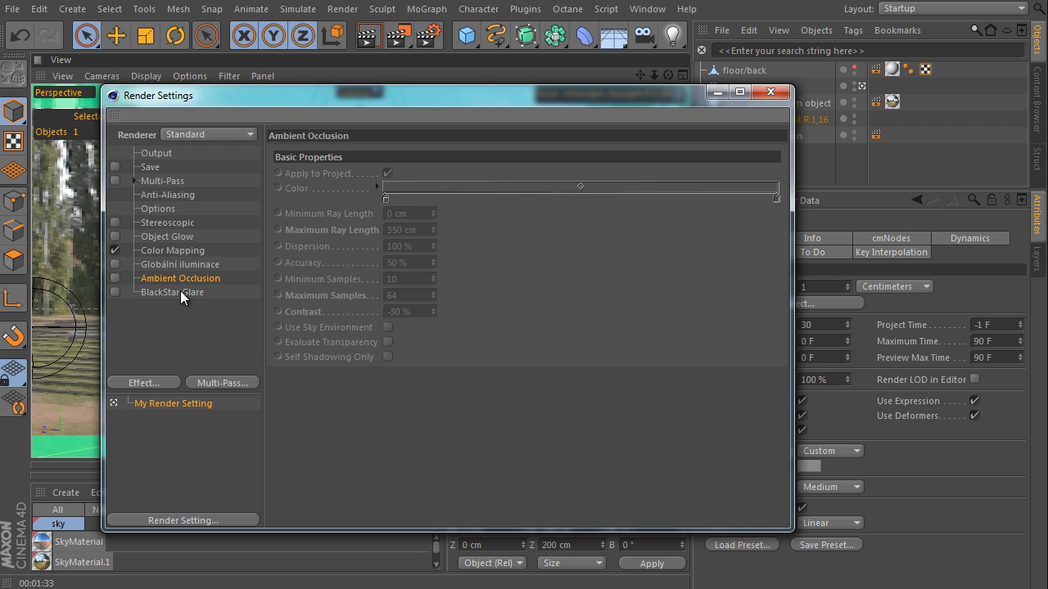
left_click(770, 92)
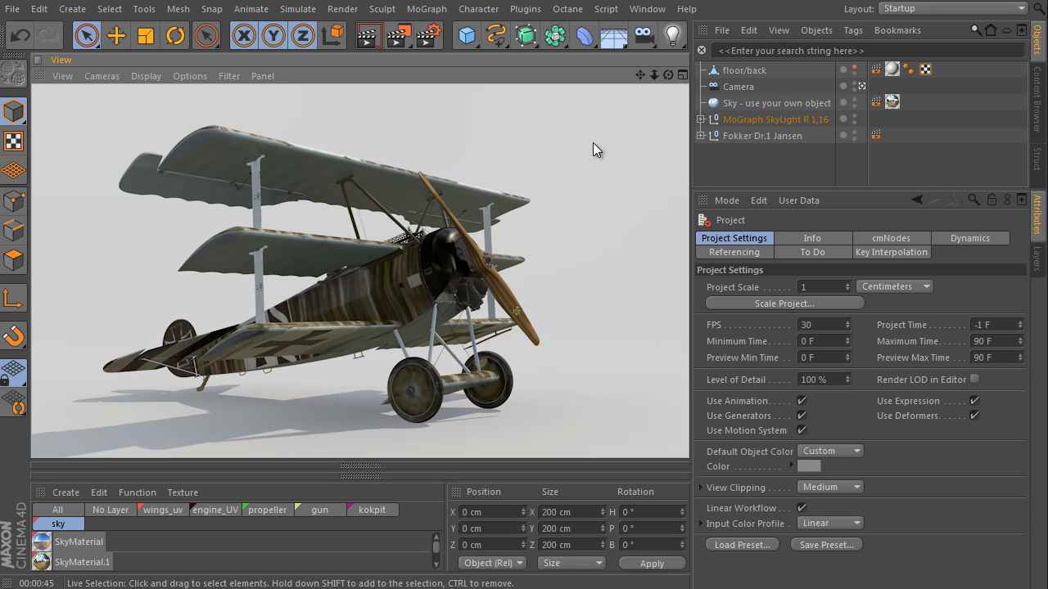
- Browse the preset library in an enlarged Content Browser and open the MG Skylight folder
left_click(1036, 99)
left_click_drag(879, 190, 878, 383)
double_click(874, 223)
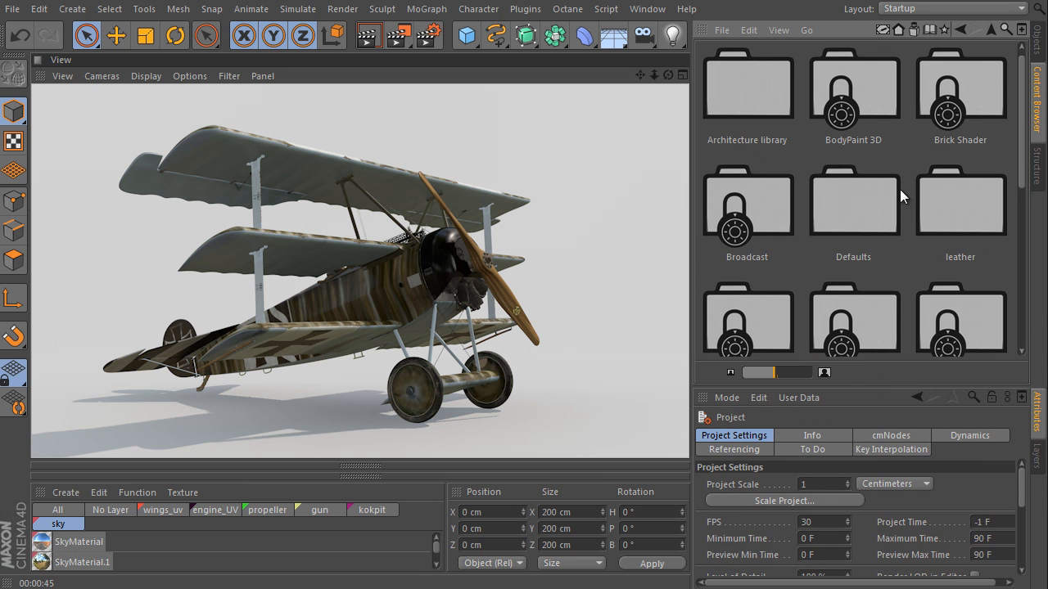
mouse_move(1023, 112)
left_mouse_down()
mouse_move(1023, 218)
mouse_move(1025, 207)
left_mouse_up()
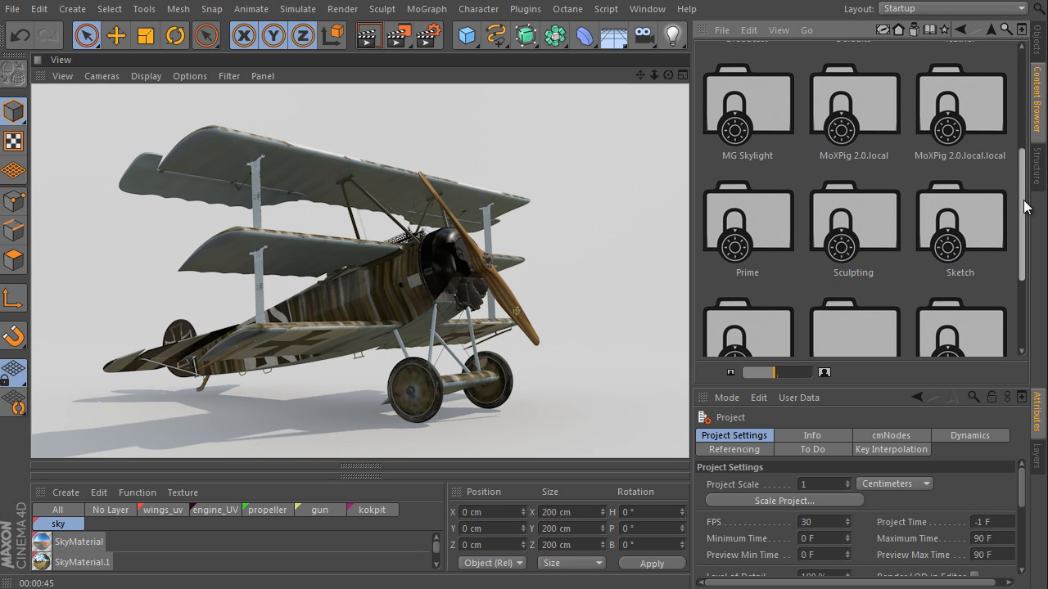
left_click(760, 105)
double_click(759, 104)
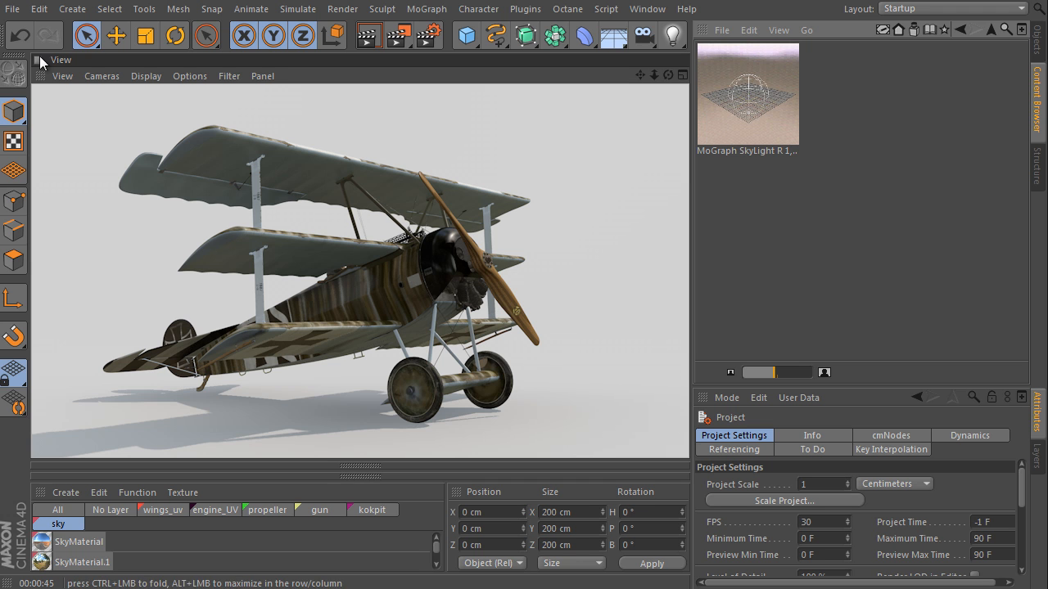
- Create a new empty project and show its object list
left_click(12, 8)
left_click(24, 28)
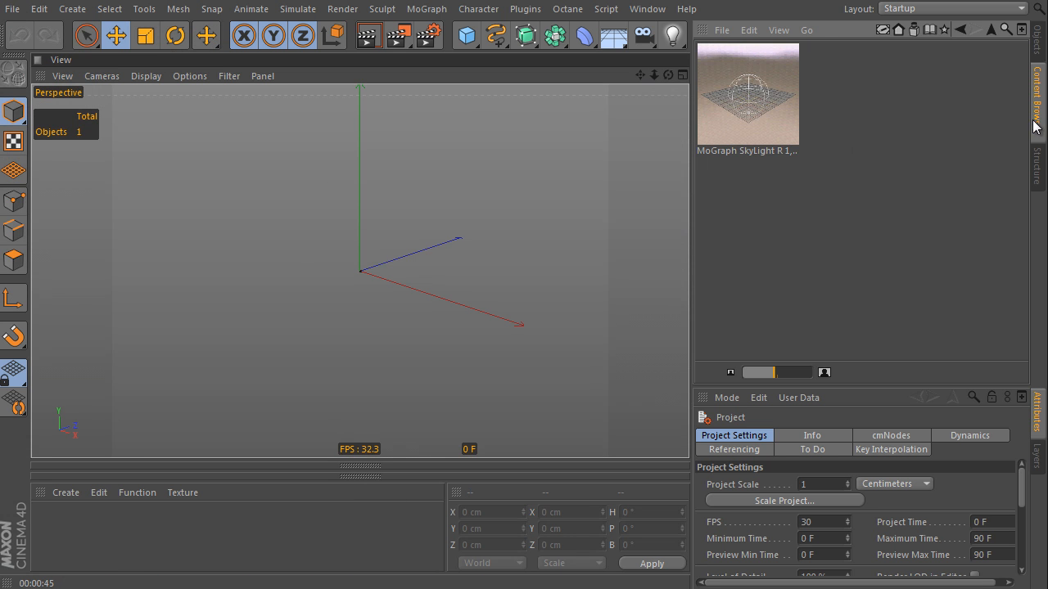
left_click(1033, 49)
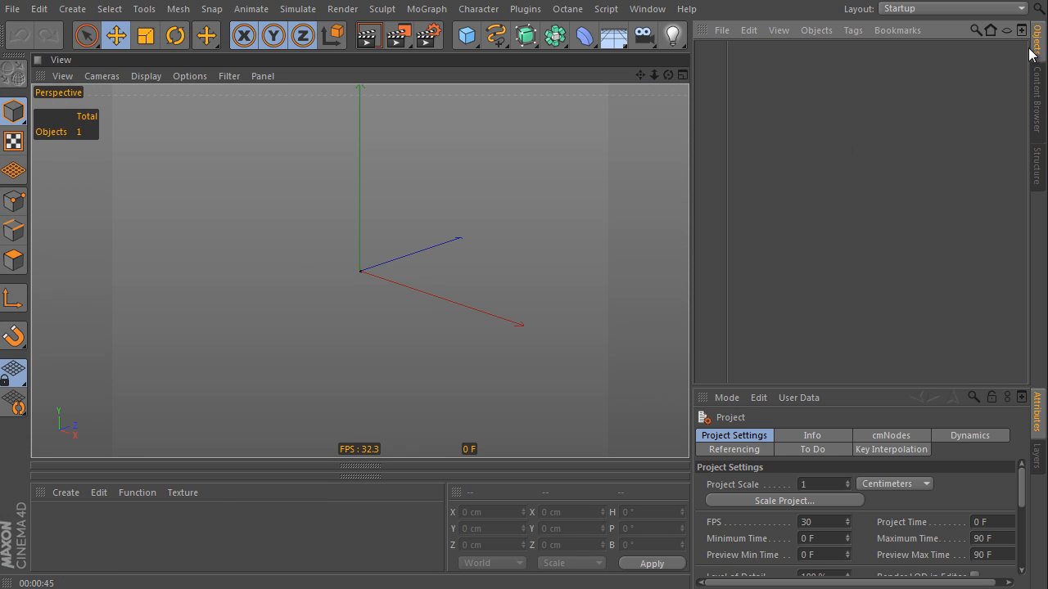
- Add a sphere primitive and set its radius to 5000 cm
left_click(471, 41)
left_click(761, 88)
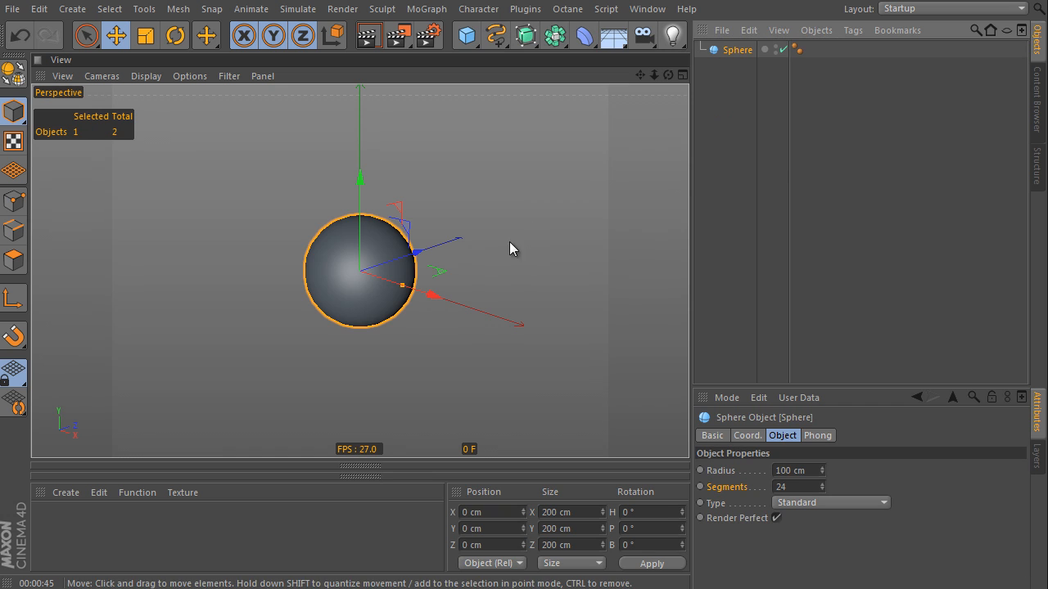
left_click(817, 477)
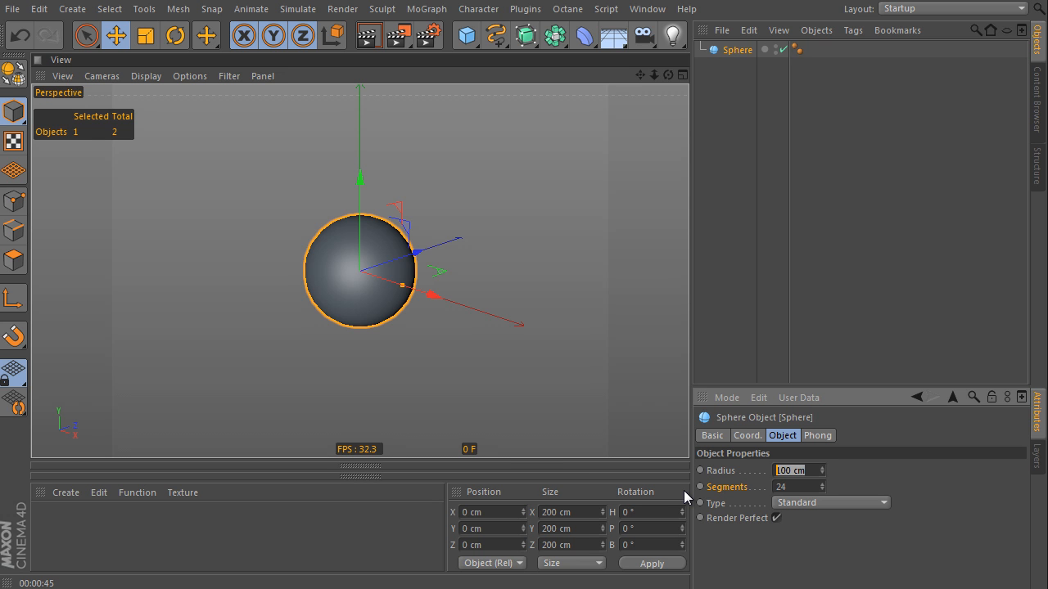
type("5000")
key("Return")
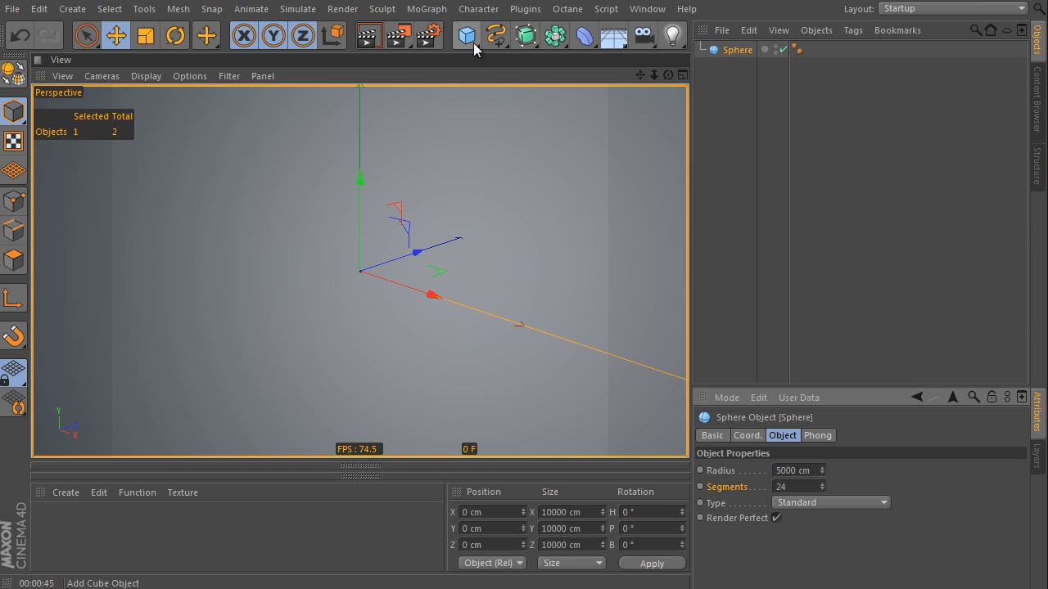
- Add a MoGraph Cloner and create a spot light as its child
left_click(426, 9)
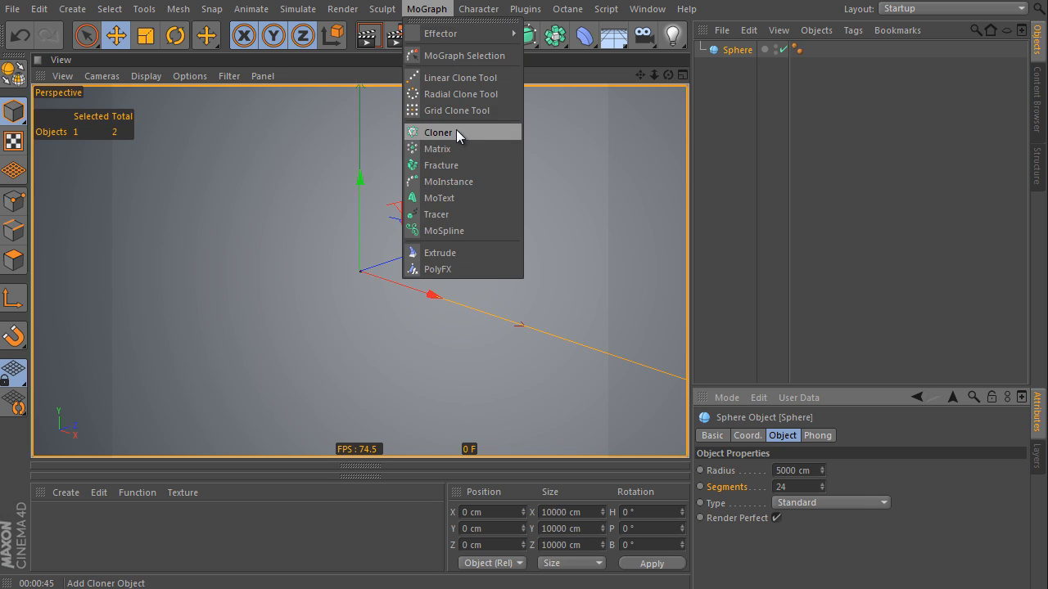
left_click(456, 129)
left_click(672, 35)
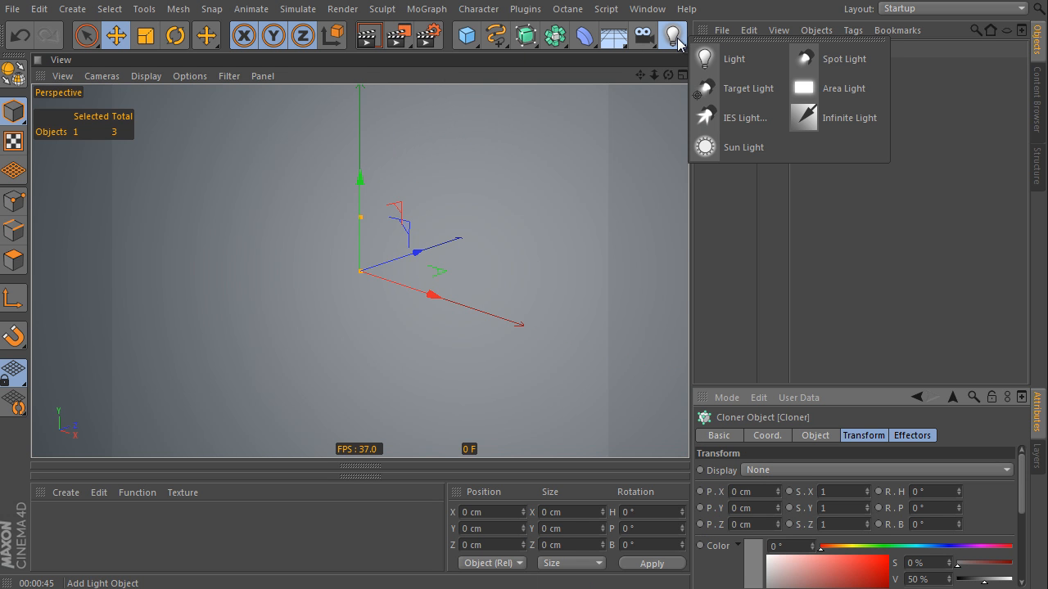
left_click(841, 59, "shift")
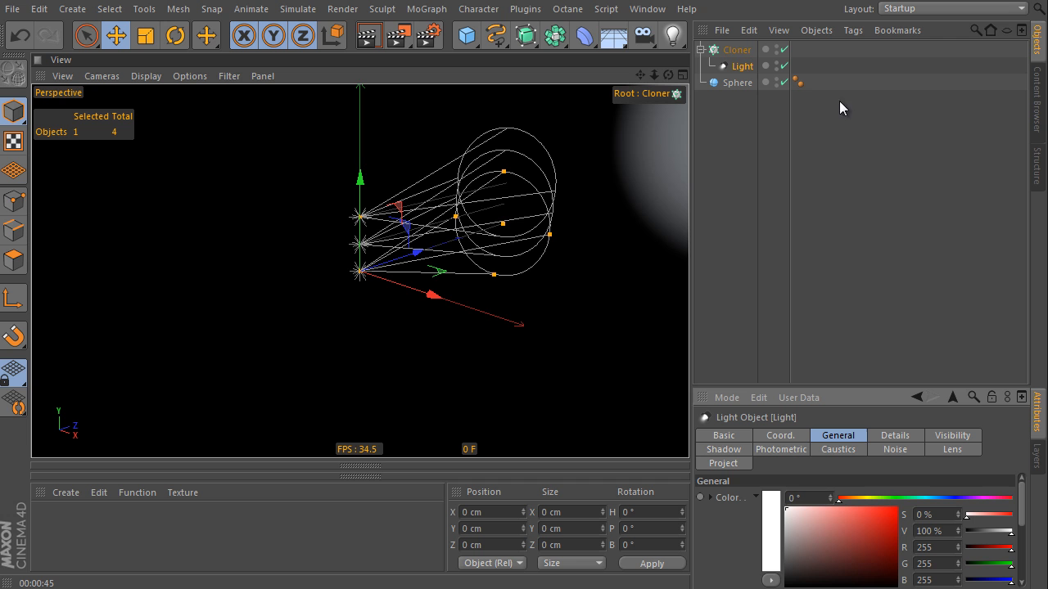
- Set the Cloner to Object mode and assign the sphere as the object that the spot lights are distributed on
left_click(736, 50)
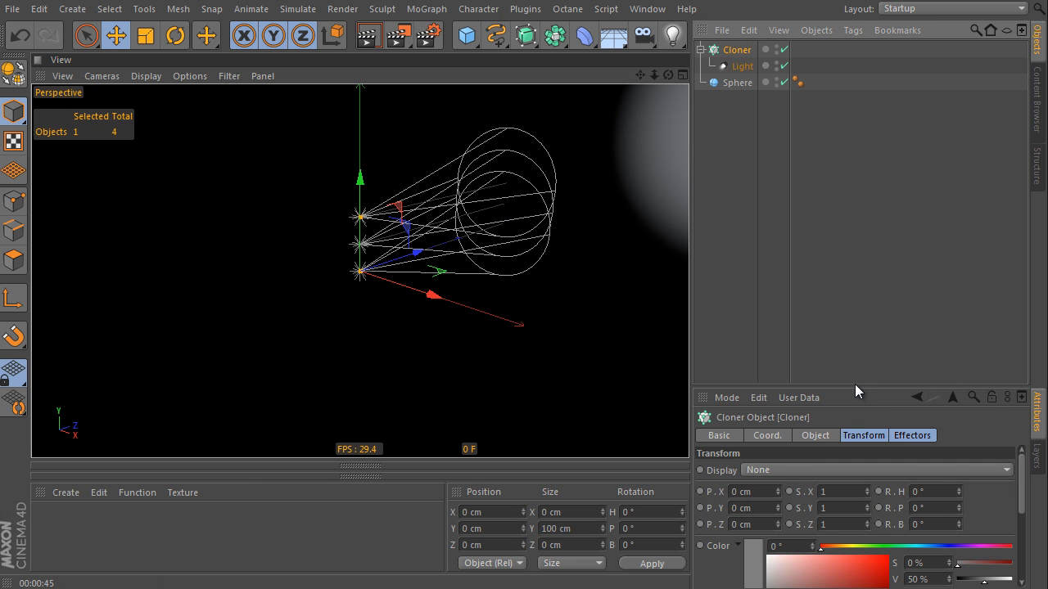
left_click_drag(846, 390, 847, 164)
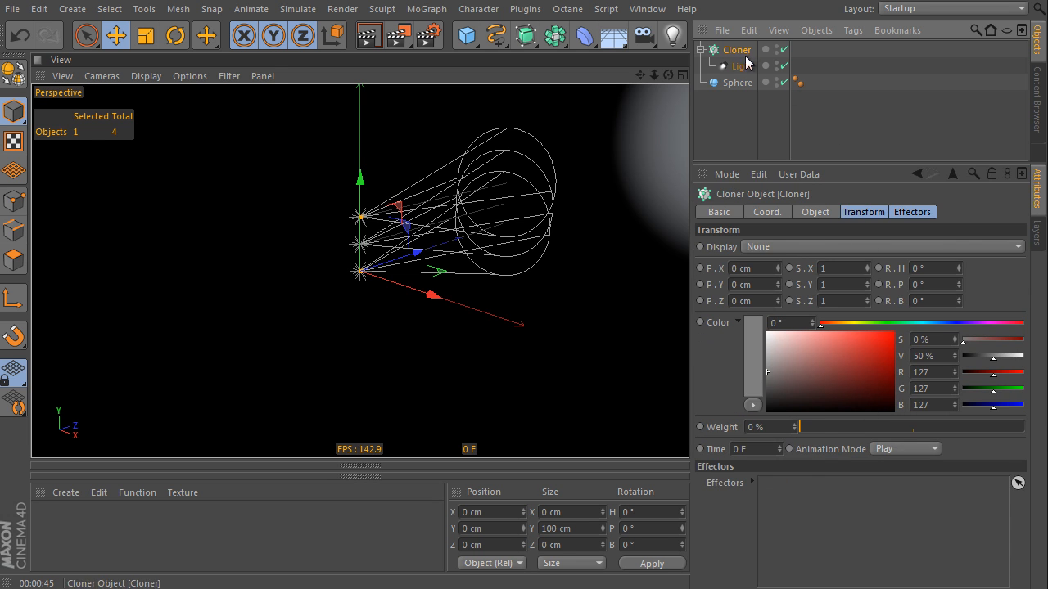
left_click(818, 213)
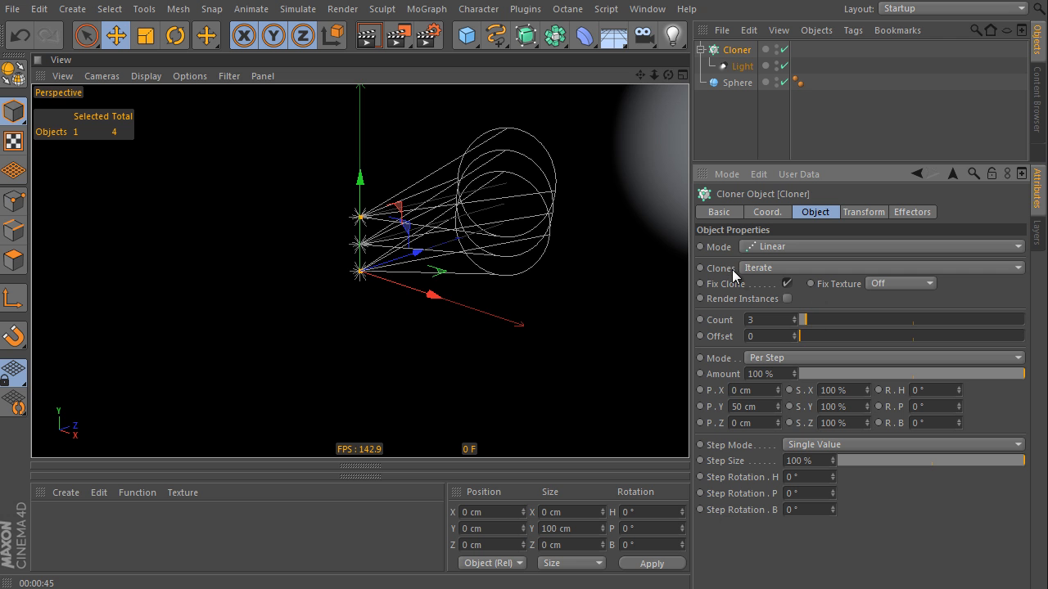
left_click(786, 252)
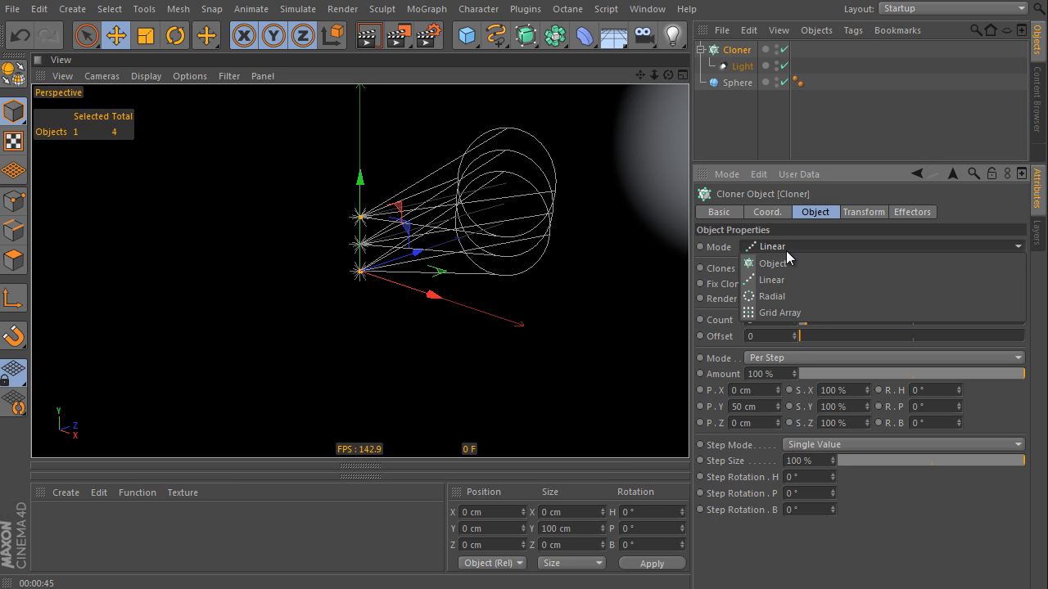
left_click(789, 262)
mouse_move(734, 85)
left_mouse_down()
mouse_move(771, 220)
mouse_move(784, 323)
left_mouse_up()
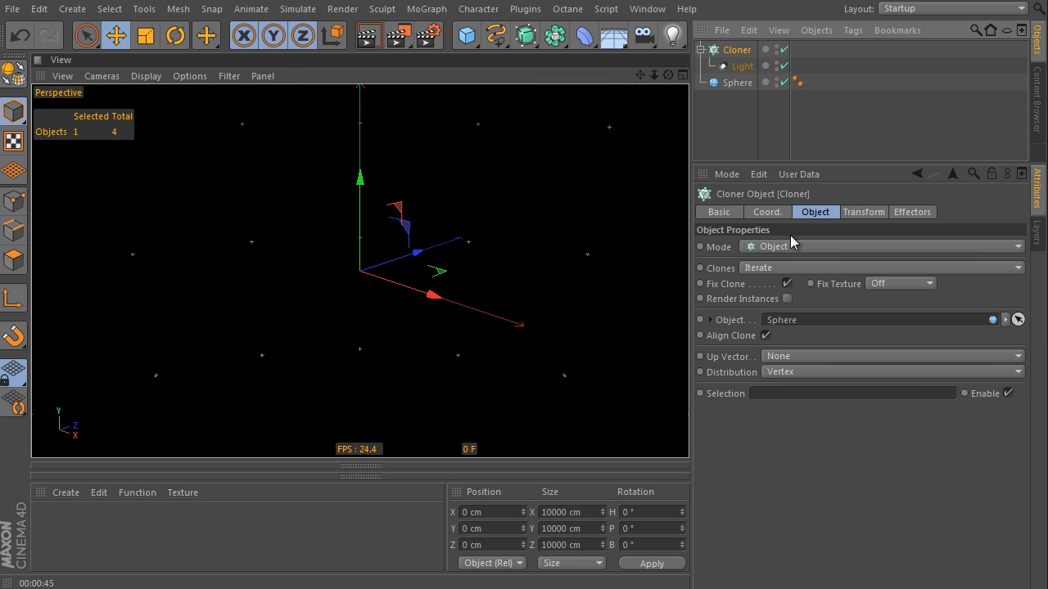
- In the top view, set the Cloner's transform pitch rotation (R.P) to 180° to turn the spot lights inward
key("F2")
mouse_move(550, 201)
right_mouse_down("alt")
mouse_move(386, 270)
mouse_move(312, 349)
right_mouse_up("alt")
middle_click_drag(546, 226, 369, 419, "alt")
right_click_drag(459, 243, 506, 236, "alt")
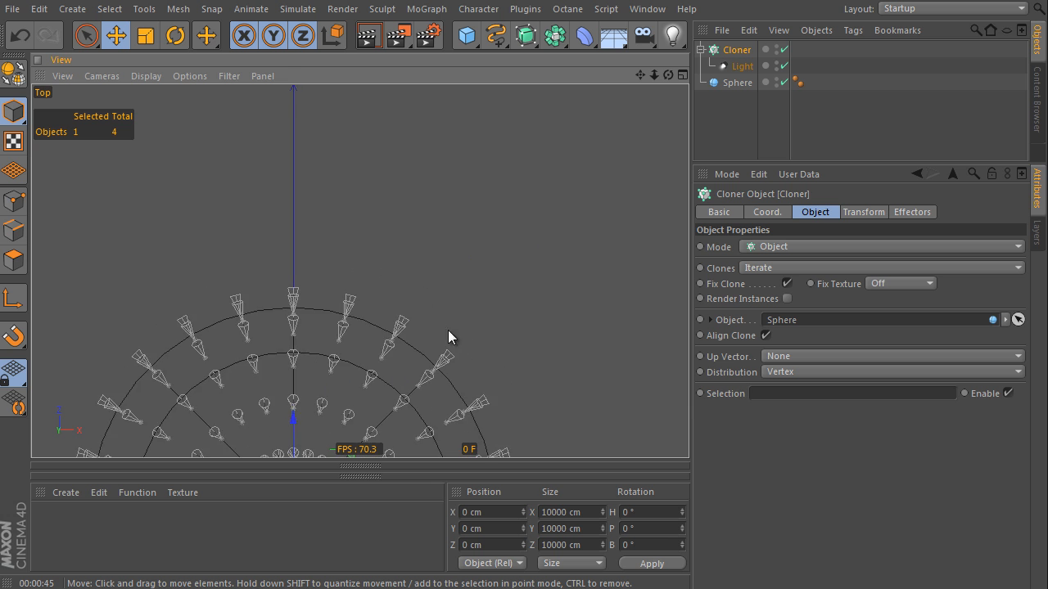
middle_click_drag(447, 339, 514, 266, "alt")
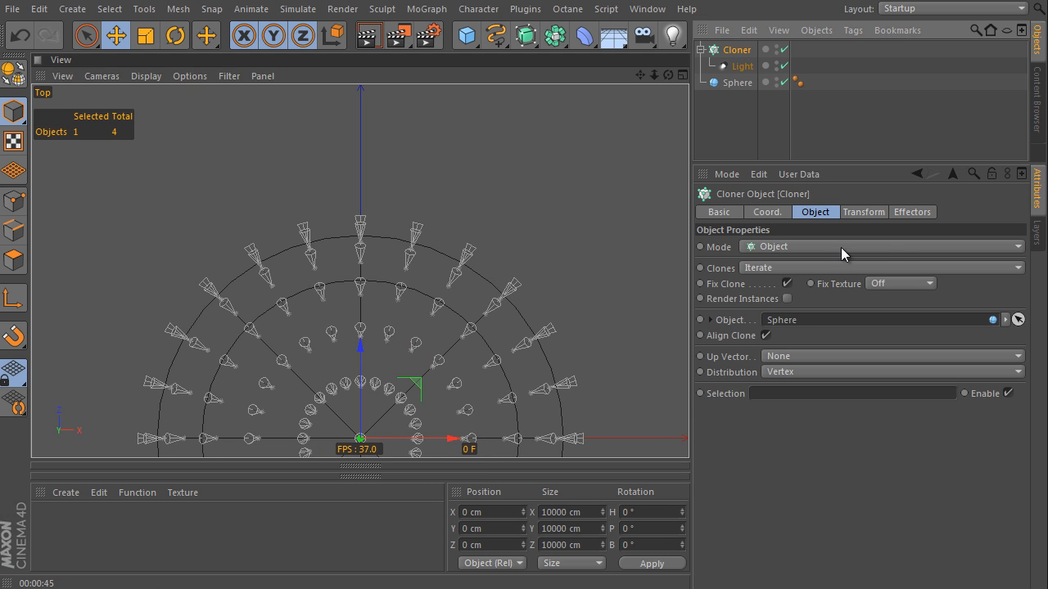
left_click(864, 212)
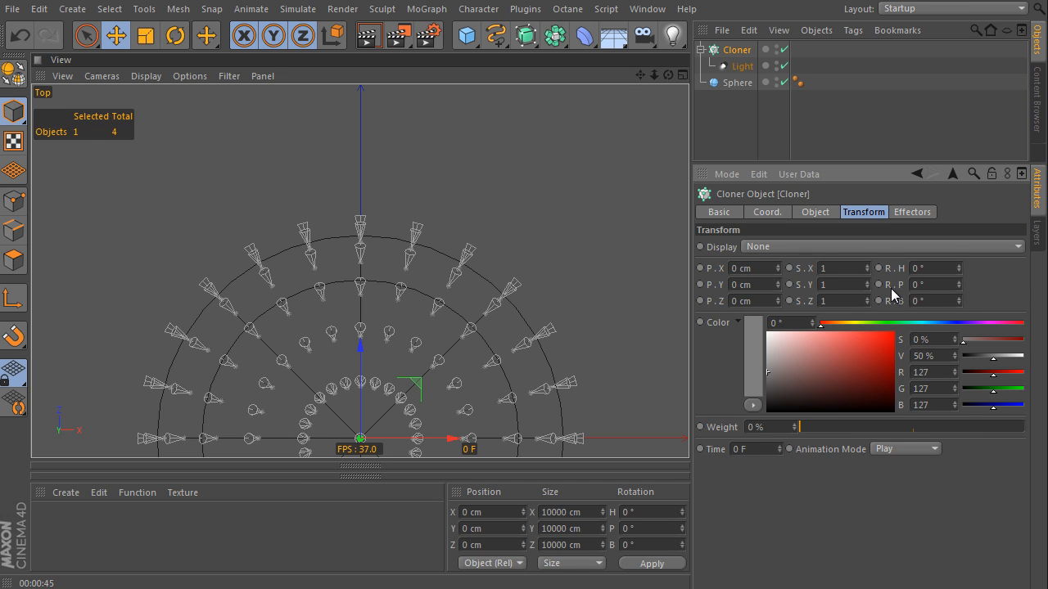
double_click(917, 284)
type("180")
key("Return")
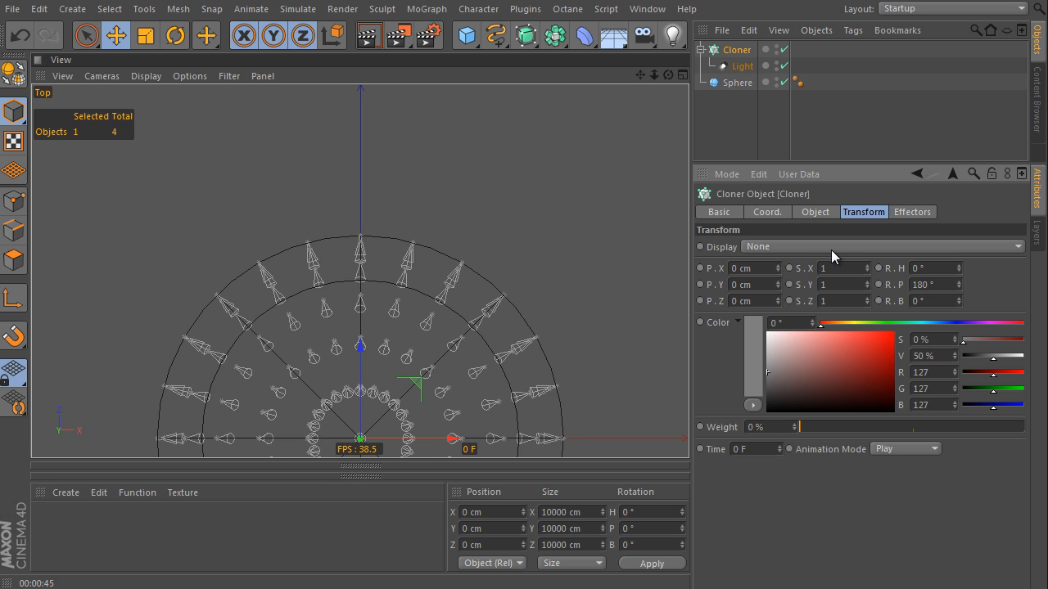
- Hide the sphere in both the viewport and the render
left_click(737, 82)
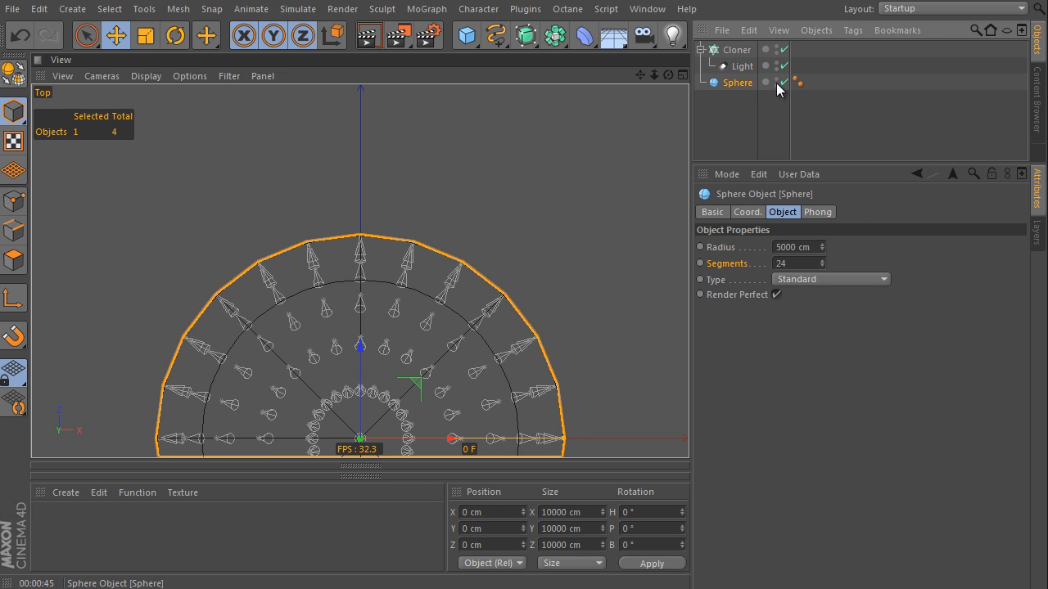
left_click(776, 82)
scroll(495, 258, "down", 3)
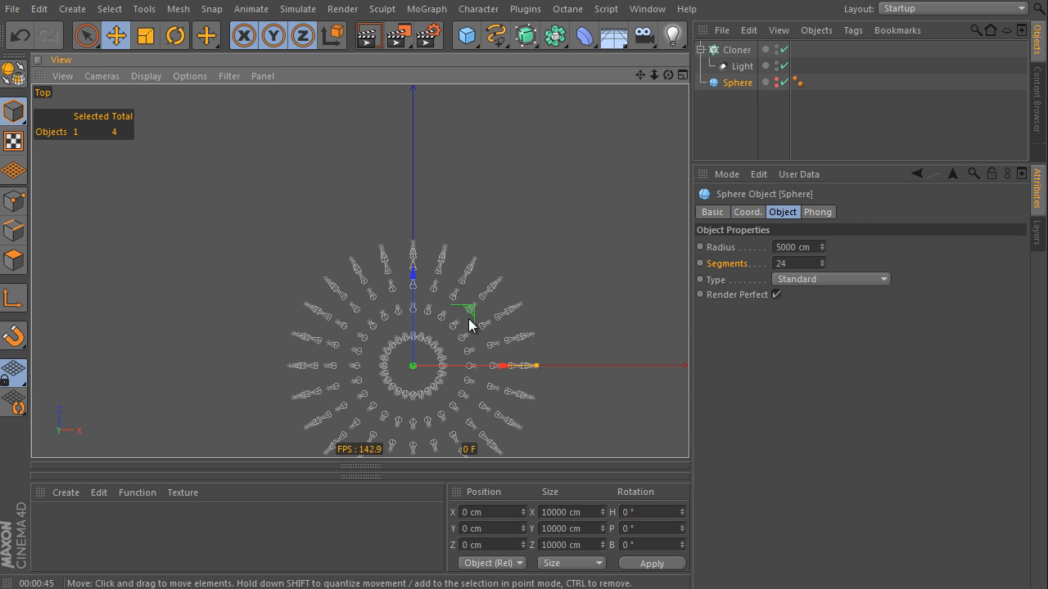
- In the perspective view, add a disc at the origin and scale it up to about 715 cm across
key("F1")
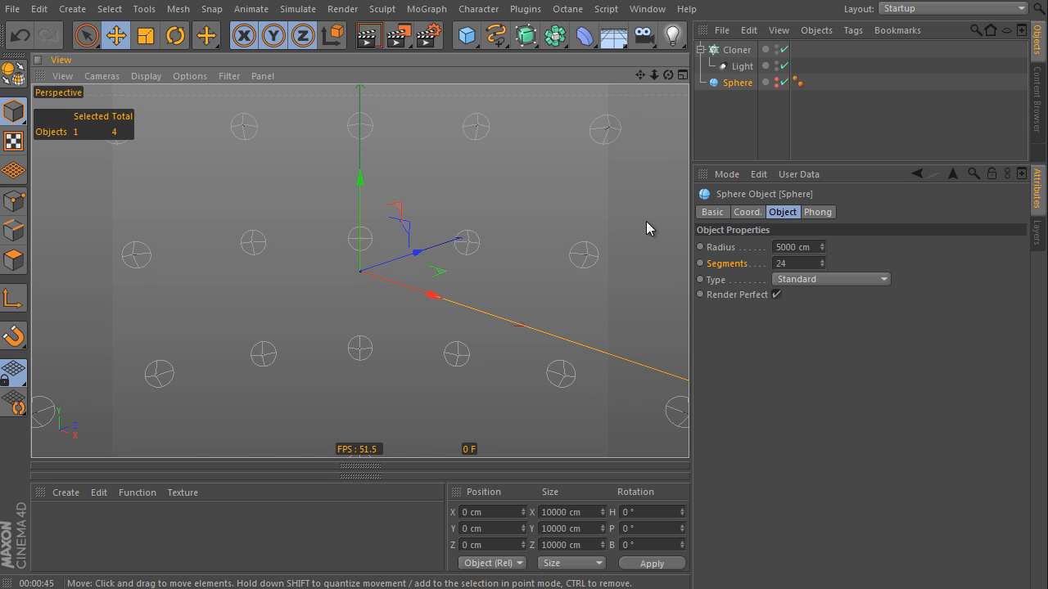
left_click_drag(540, 182, 565, 176, "alt")
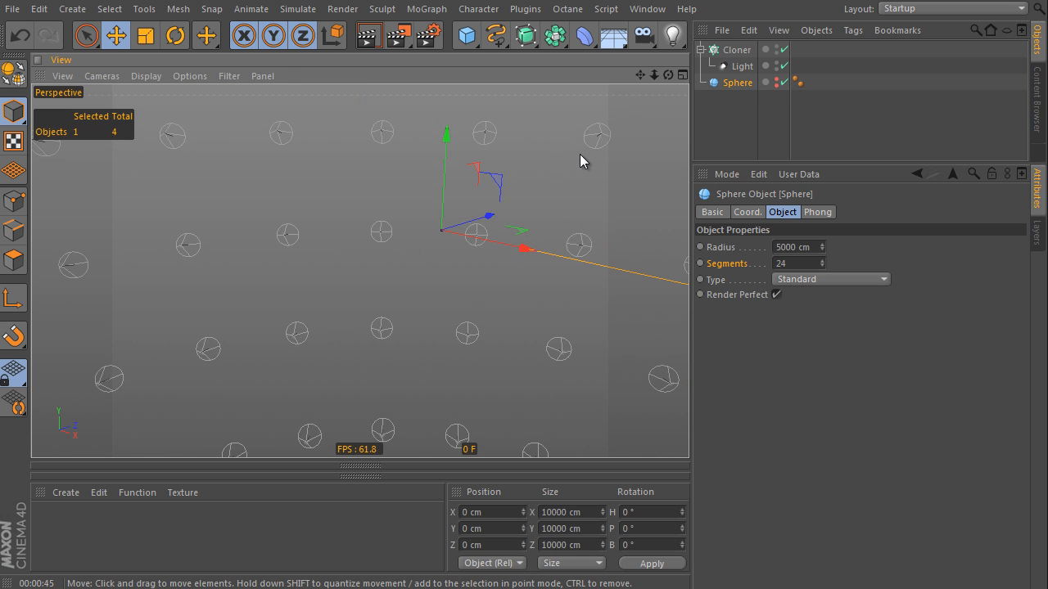
left_click(467, 35)
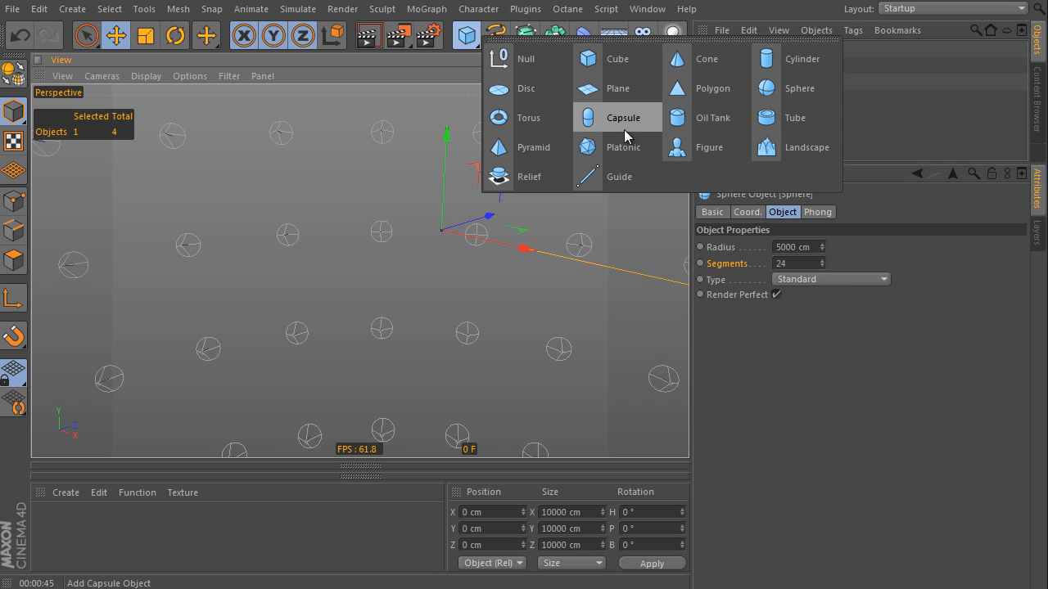
left_click(512, 88)
left_click_drag(454, 261, 477, 249, "alt")
right_click_drag(431, 230, 504, 186, "alt")
key("t")
mouse_move(343, 201)
left_mouse_down()
mouse_move(410, 164)
mouse_move(401, 170)
left_mouse_up()
left_click_drag(493, 195, 508, 249, "alt")
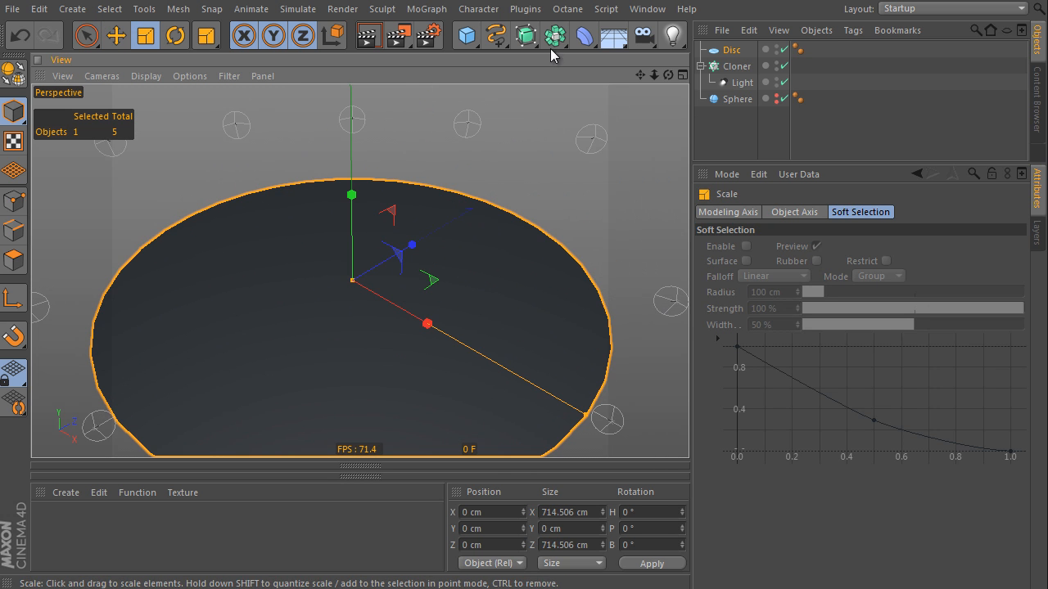
- Add a cube at the origin and set its size to 100 cm in X, Y and Z
left_click_drag(466, 34, 598, 66)
left_click(765, 246)
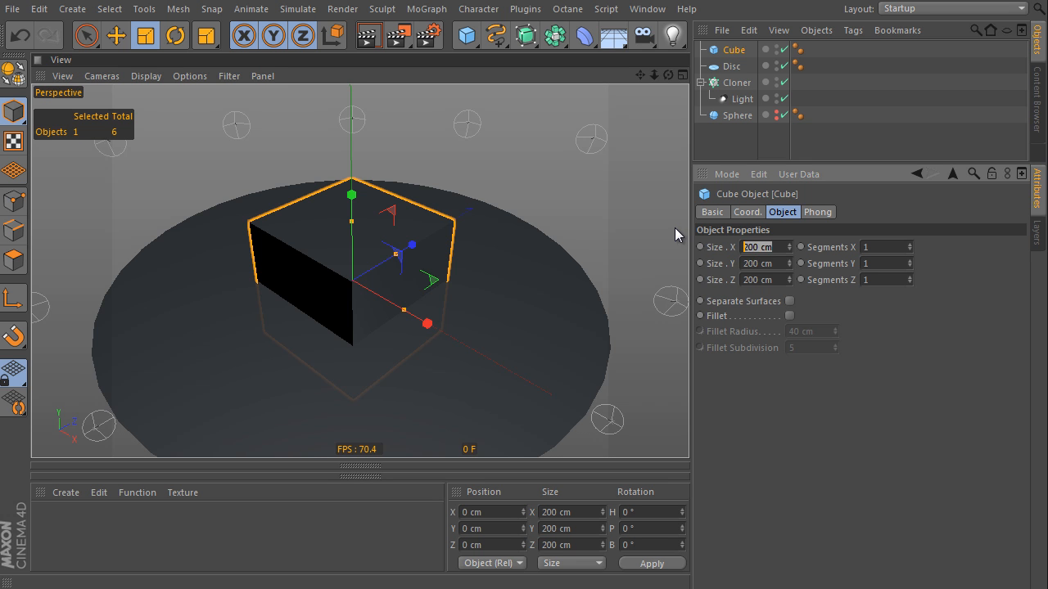
type("100")
key("Tab")
type("100")
key("Tab")
type("100")
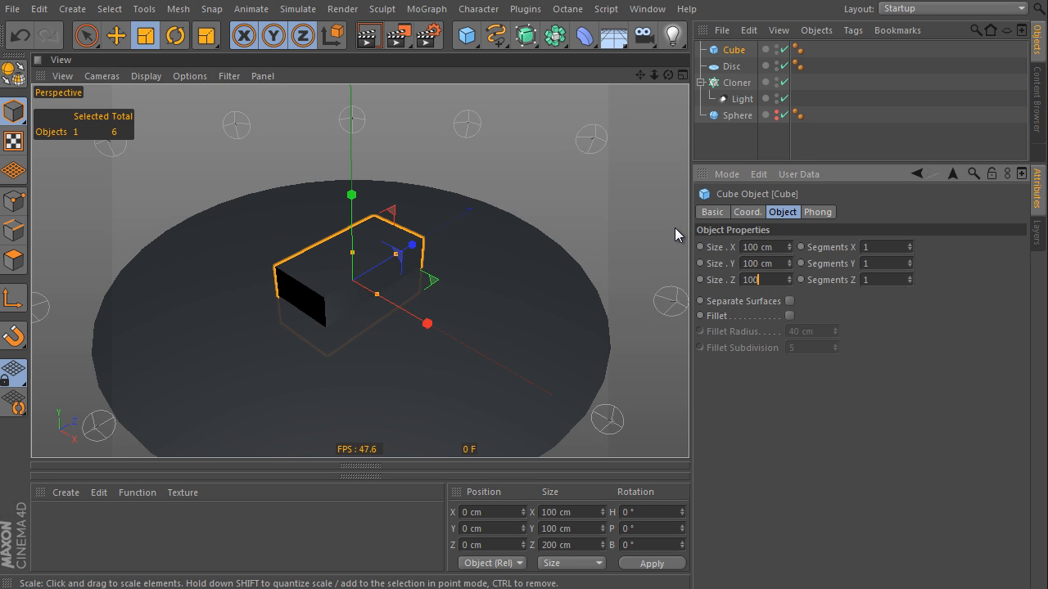
key("Return")
- Enable the cube's fillet with a radius of 20 cm
left_click(789, 316)
key("Tab")
type("20")
key("Return")
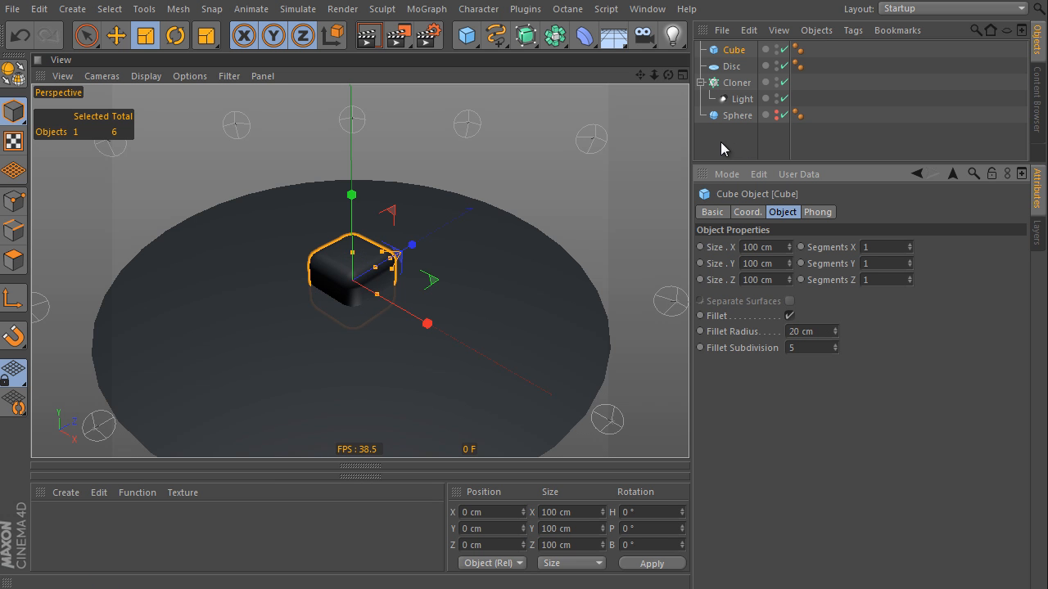
- Put the cube into a new Array object and raise the array along Y so the cubes rest on the disc
left_click_drag(555, 35, 646, 49, "alt")
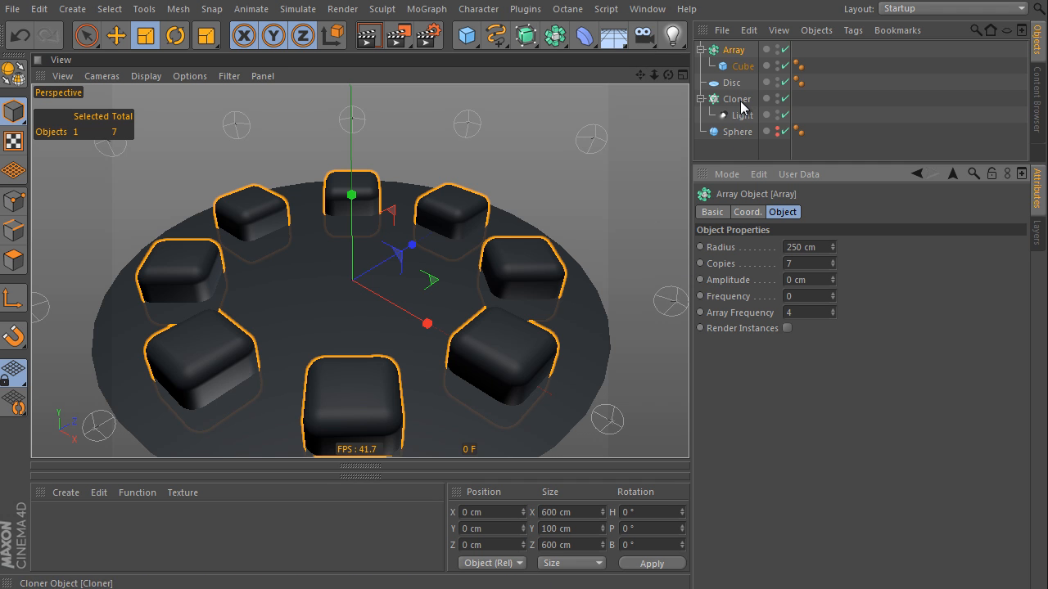
left_click_drag(498, 529, 455, 524)
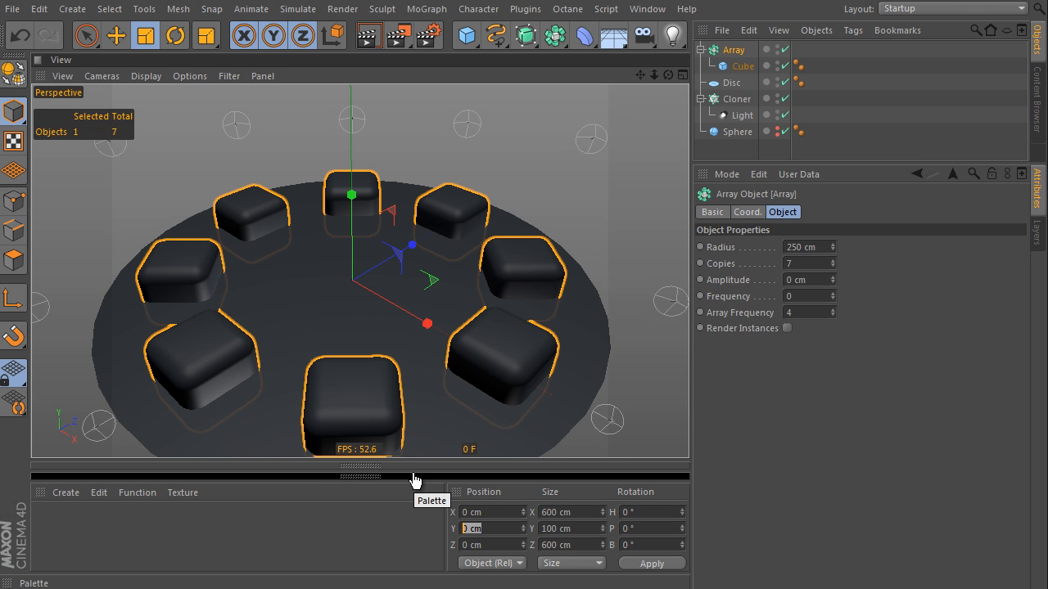
type("100")
key("Return")
- Scale the disc up to about 1266 cm across
left_click(737, 83)
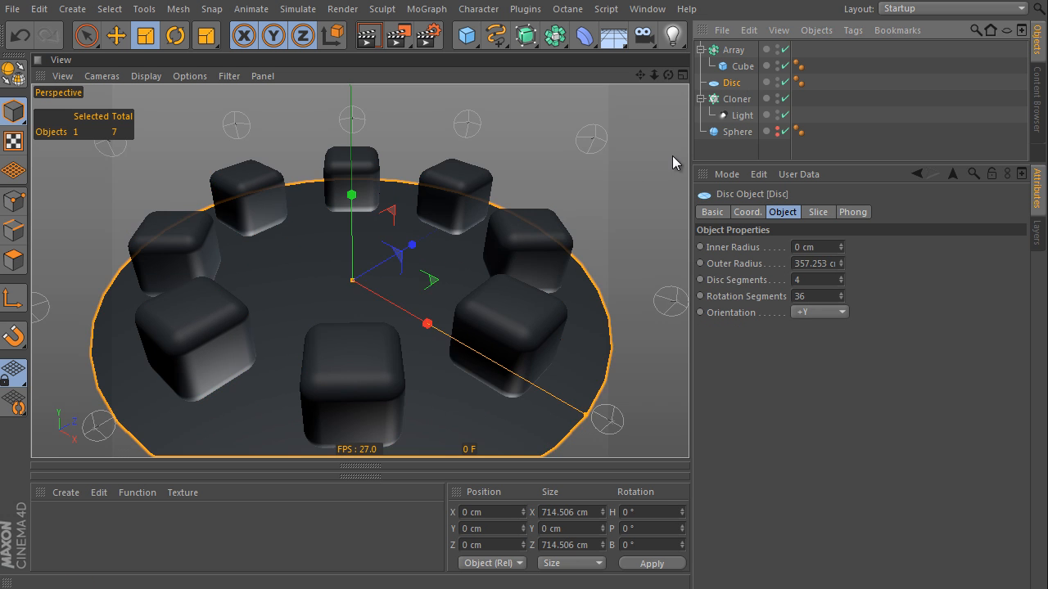
scroll(573, 237, "down", 5)
left_click_drag(551, 288, 697, 309)
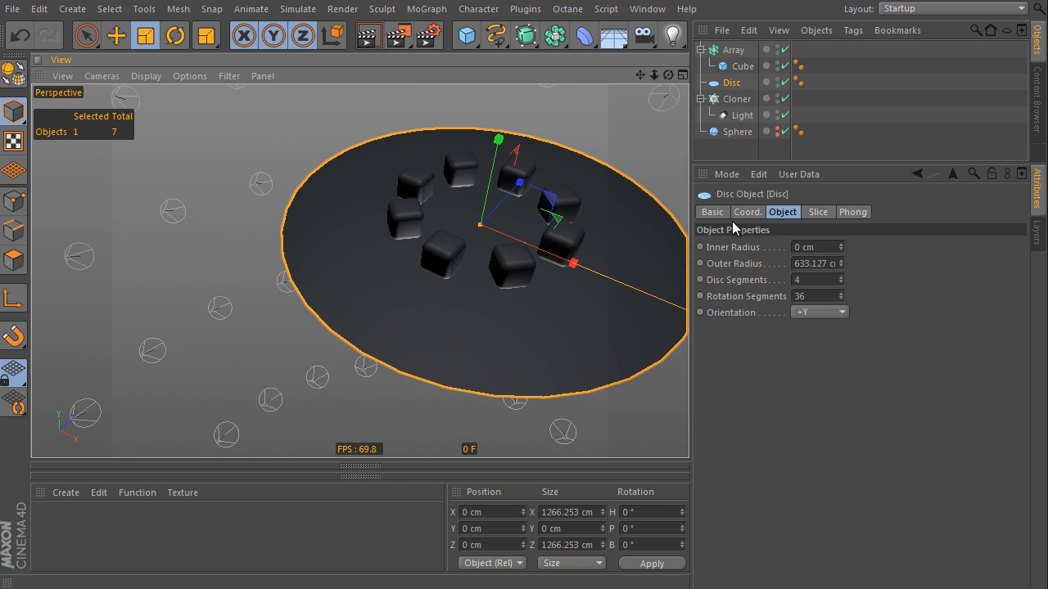
- Set the fillet radius of the cube inside the array to 10 cm
left_click(743, 67)
scroll(619, 235, "up", 5)
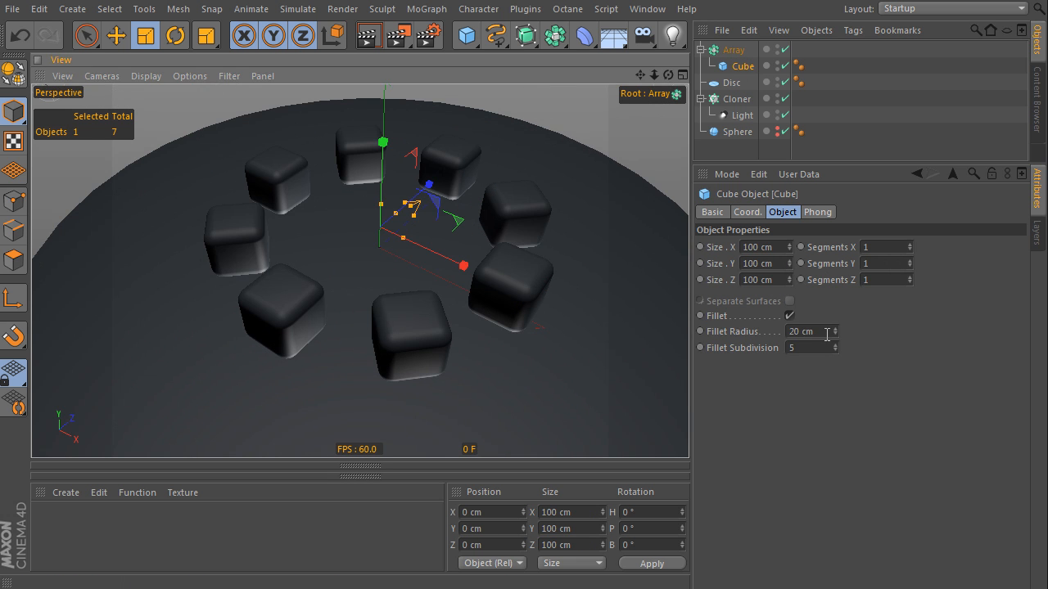
type("10")
key("Return")
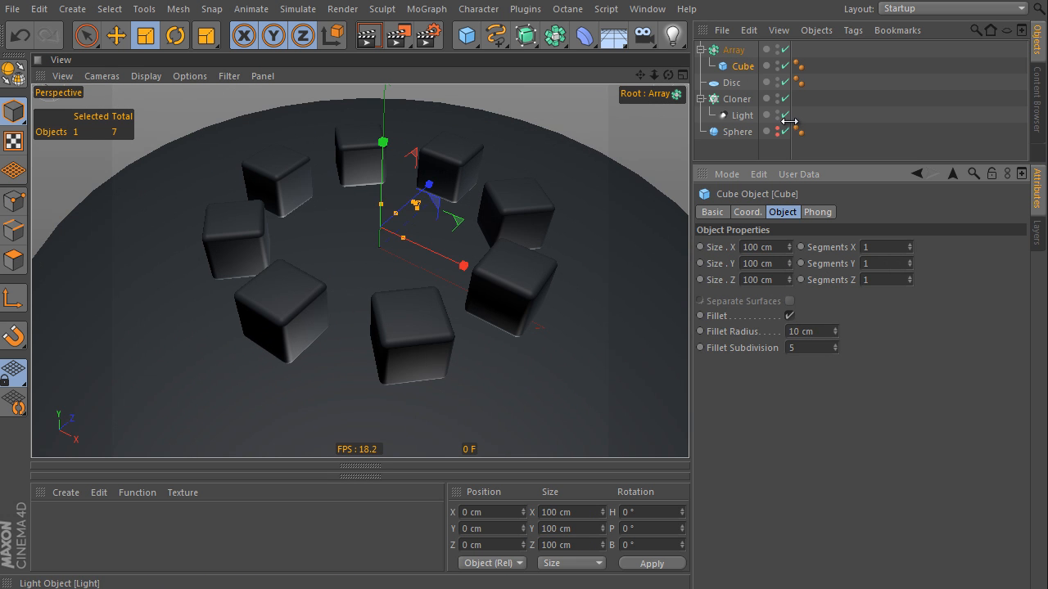
- Raise the inner angle of the spot light inside the Cloner to 19°
left_click(742, 115)
scroll(500, 286, "down", 5)
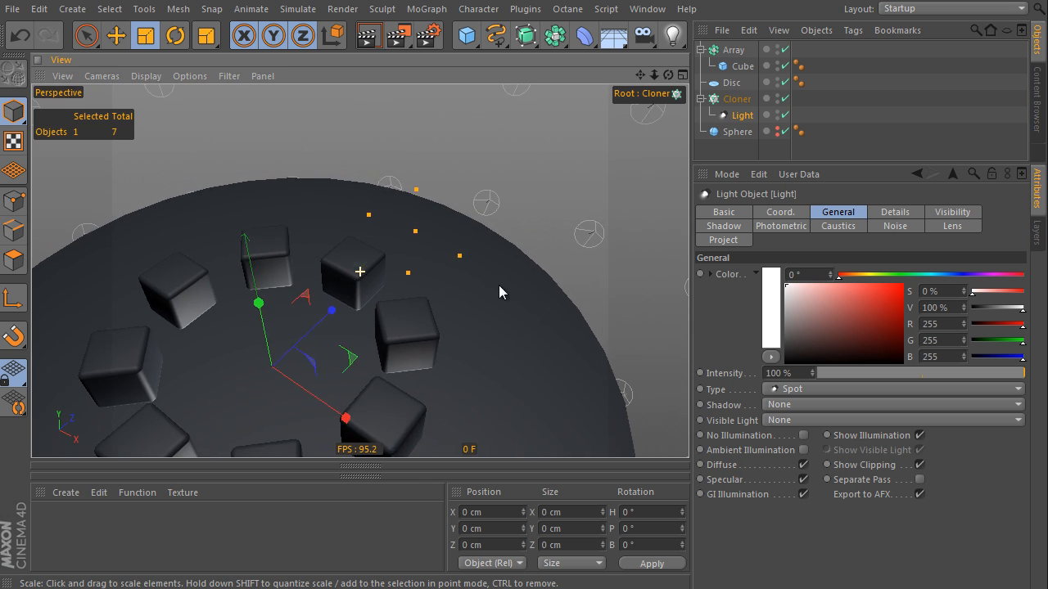
scroll(529, 250, "down", 1)
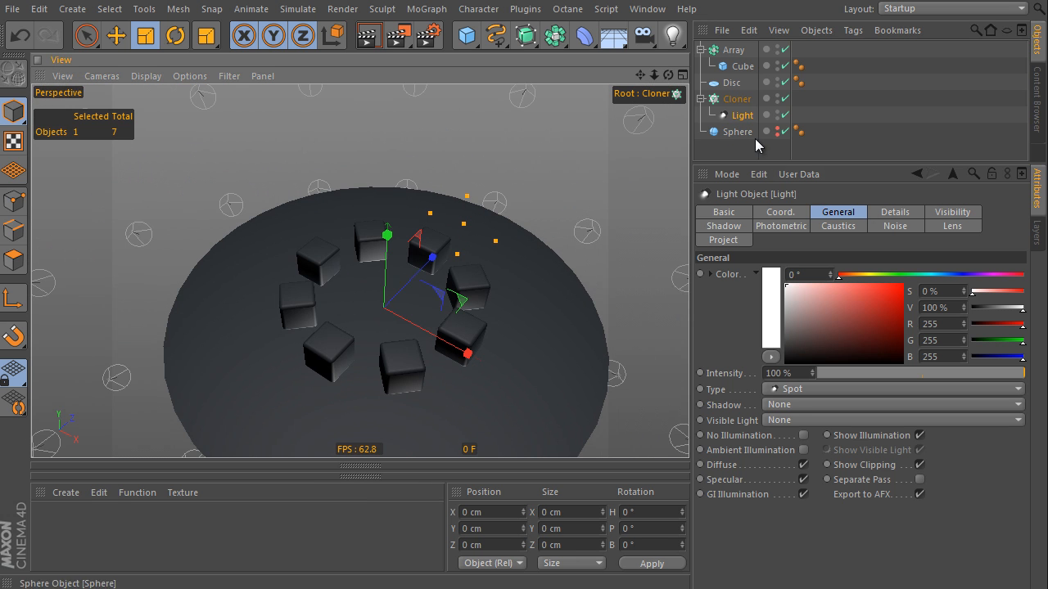
left_click(898, 213)
left_click_drag(824, 295, 827, 274)
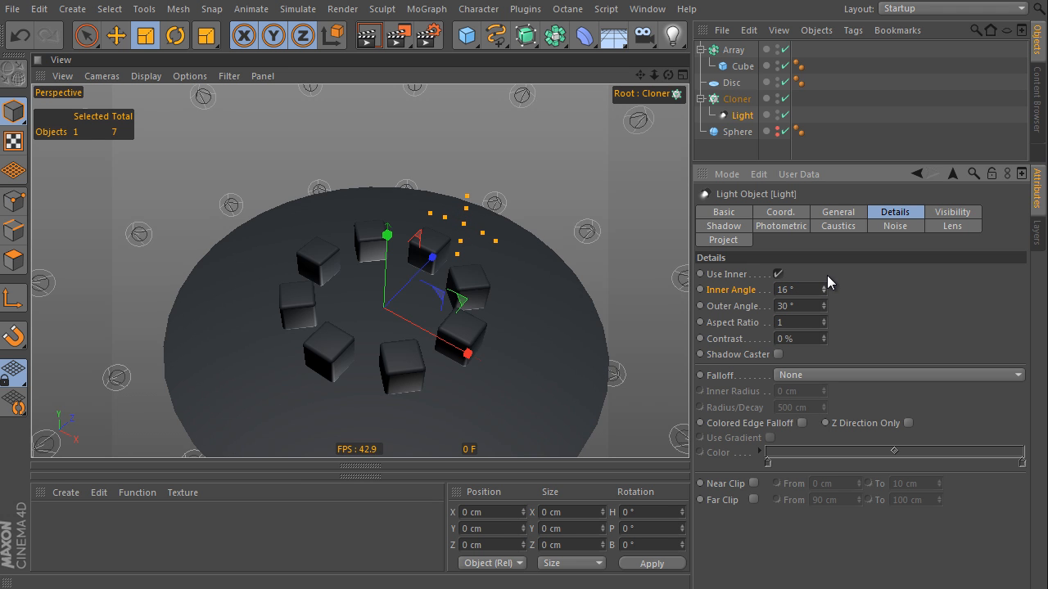
left_click_drag(828, 274, 827, 271)
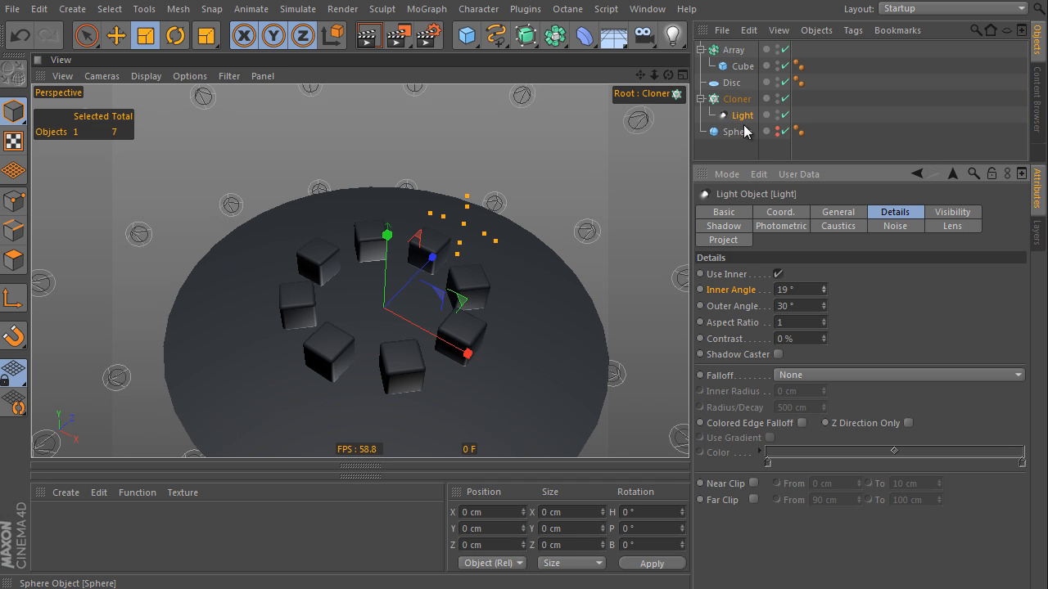
- Set the spot light's shadow type to Shadow Maps (Soft)
left_click(846, 214)
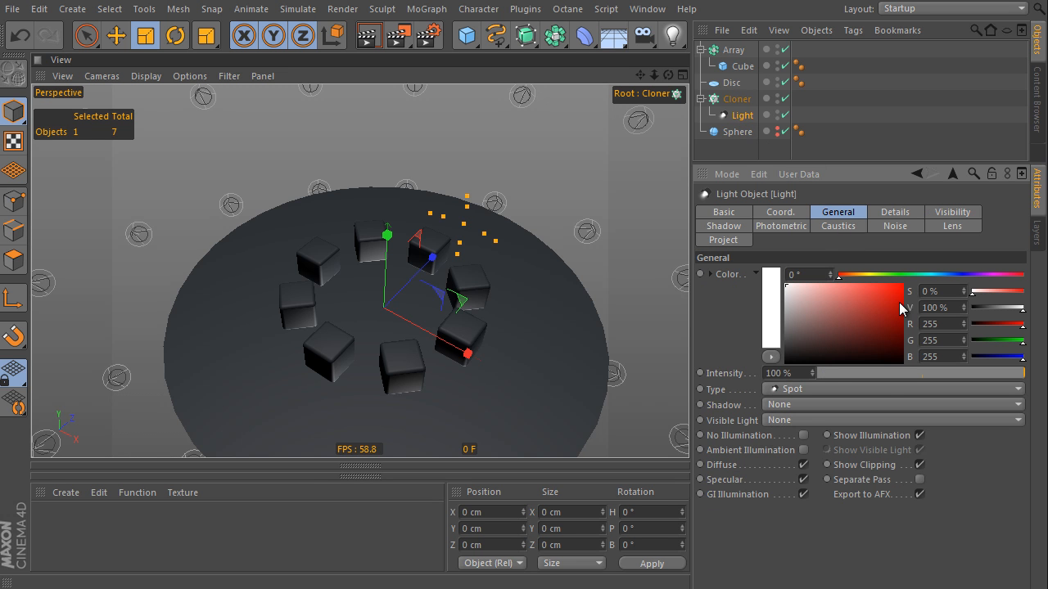
left_click(814, 404)
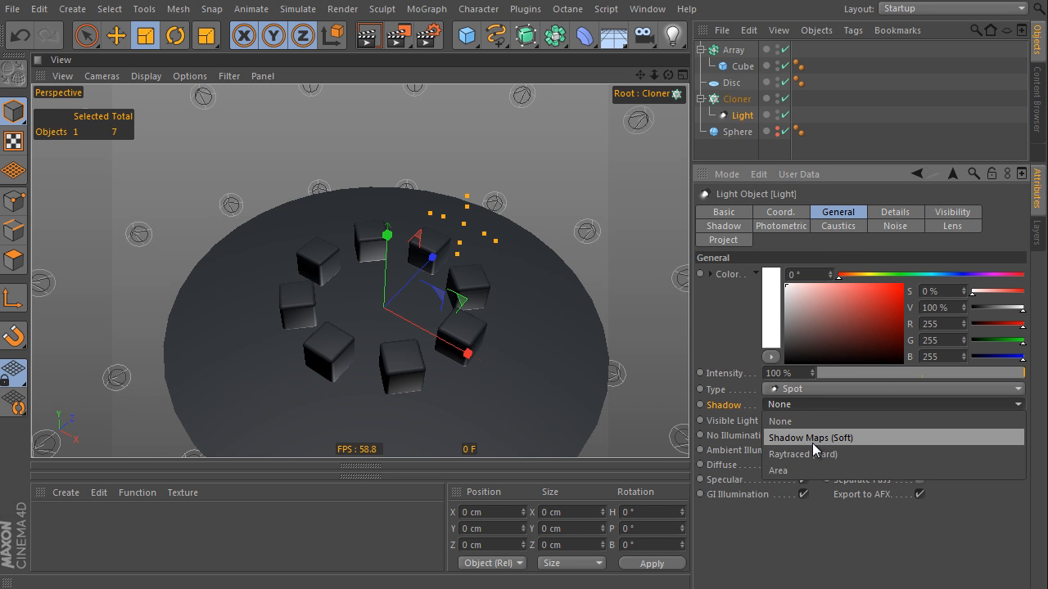
left_click(813, 439)
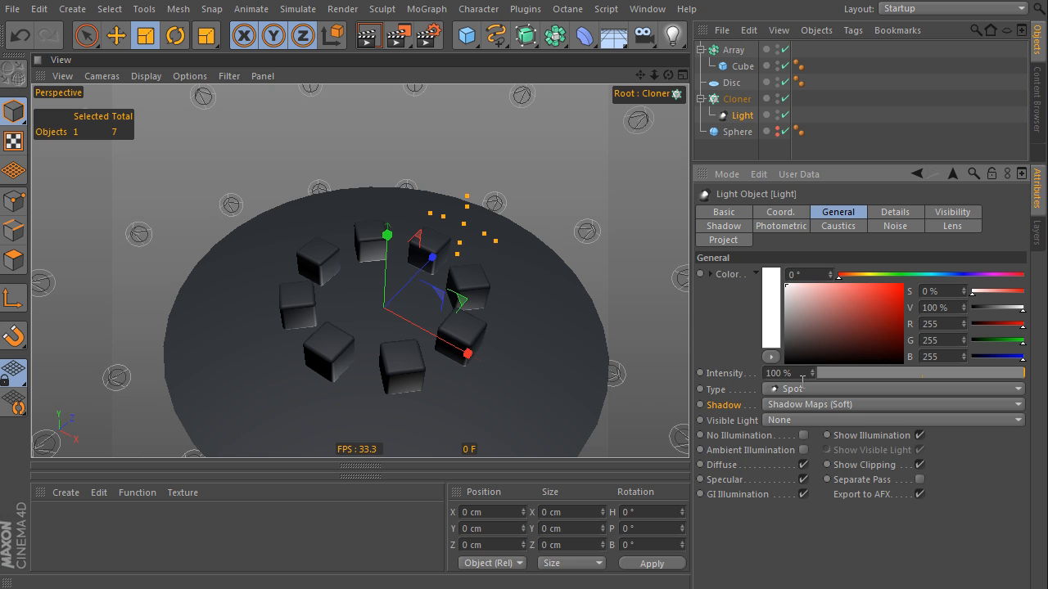
scroll(459, 311, "up", 3)
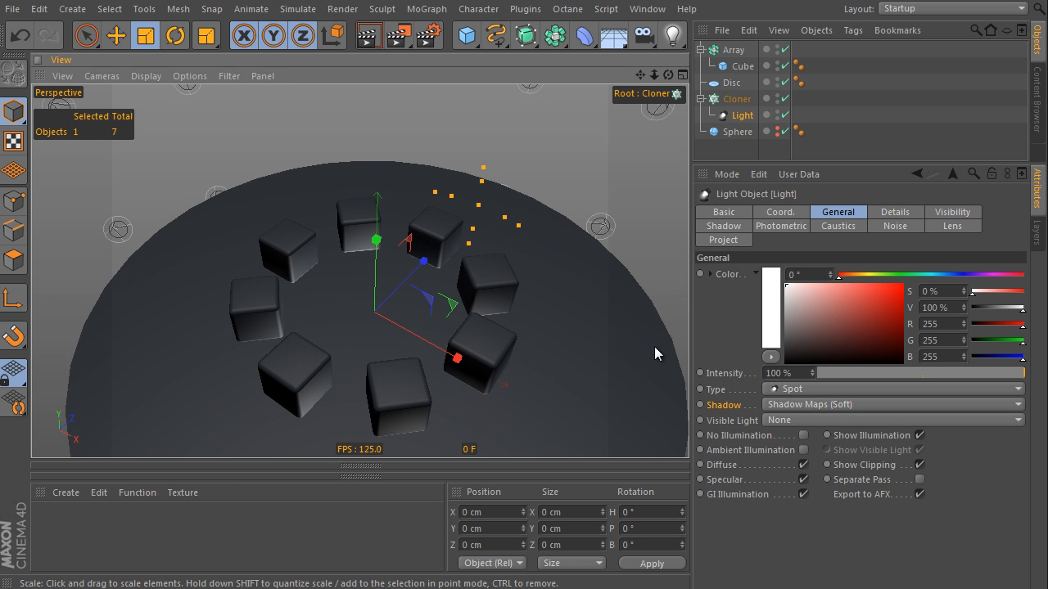
left_click(813, 406)
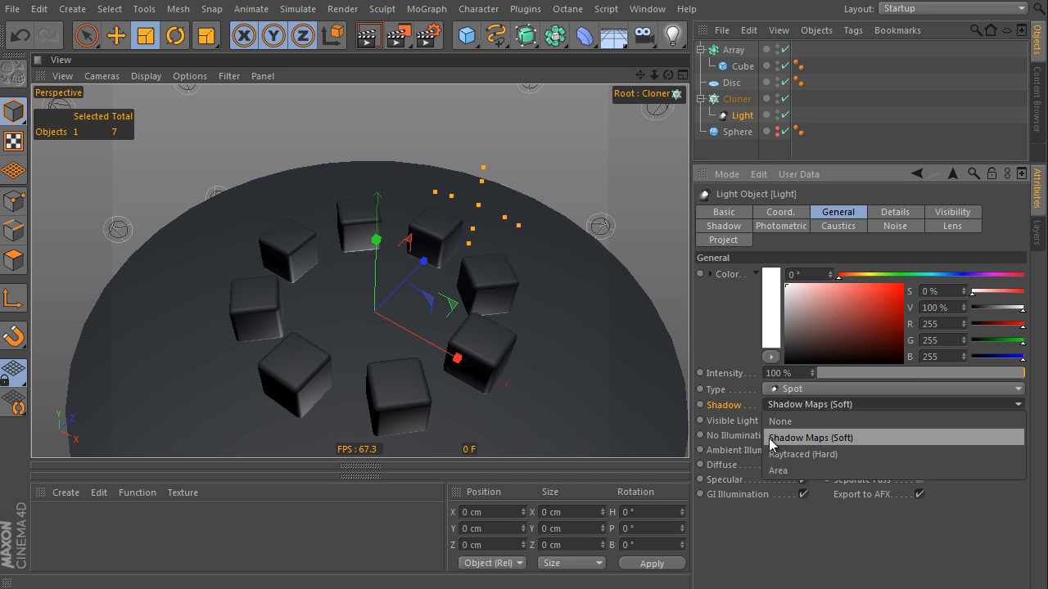
left_click(686, 422)
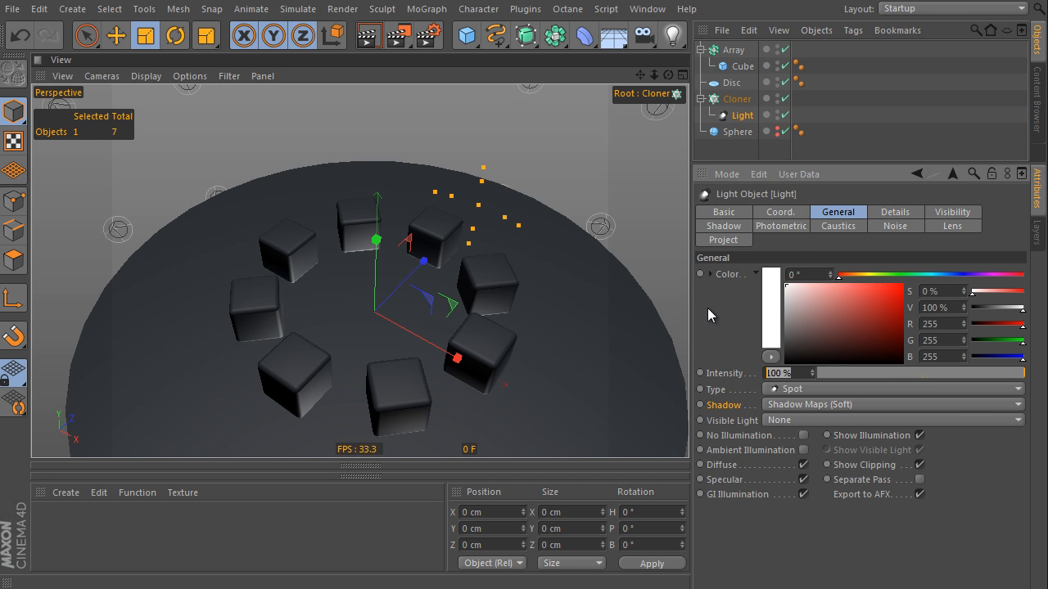
- Set the spot light's intensity to 40% and render a closer view of the cubes
type("40")
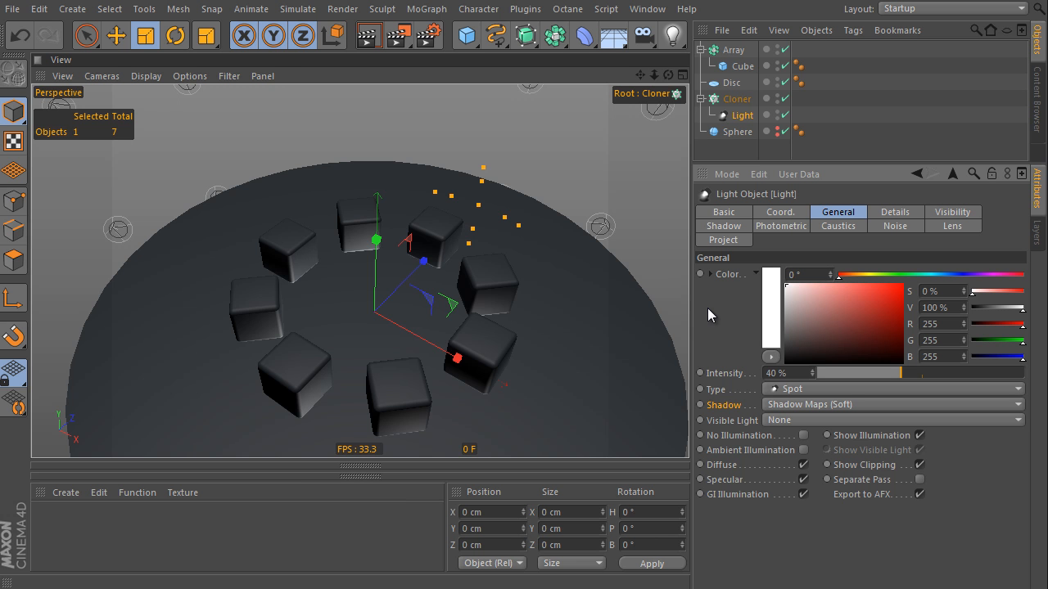
key("Return")
scroll(442, 311, "up", 5)
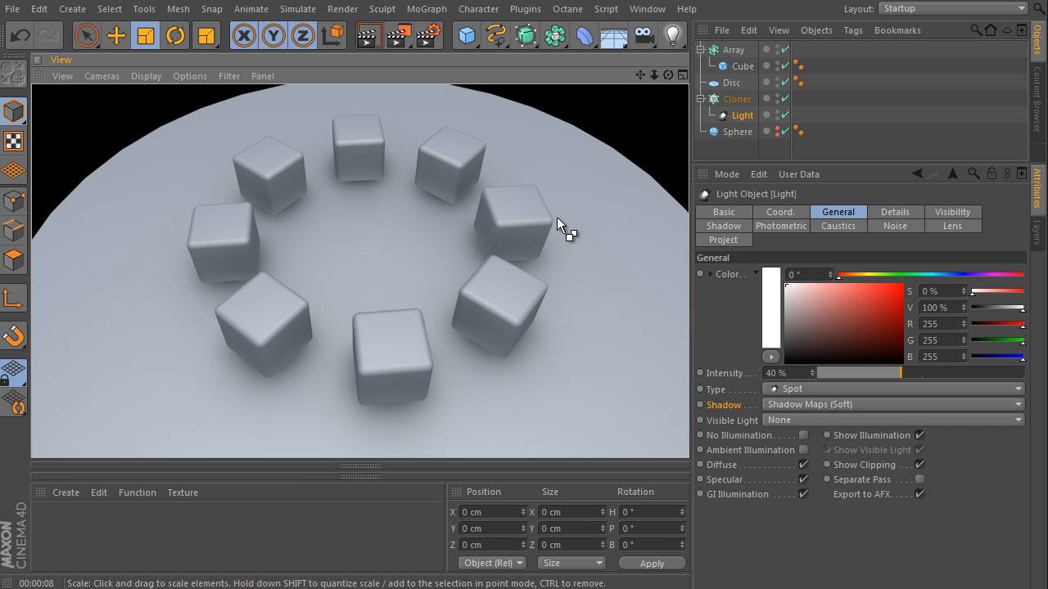
- Add a MoGraph Shader effector to the Cloner that holds the spot lights
left_click(737, 99)
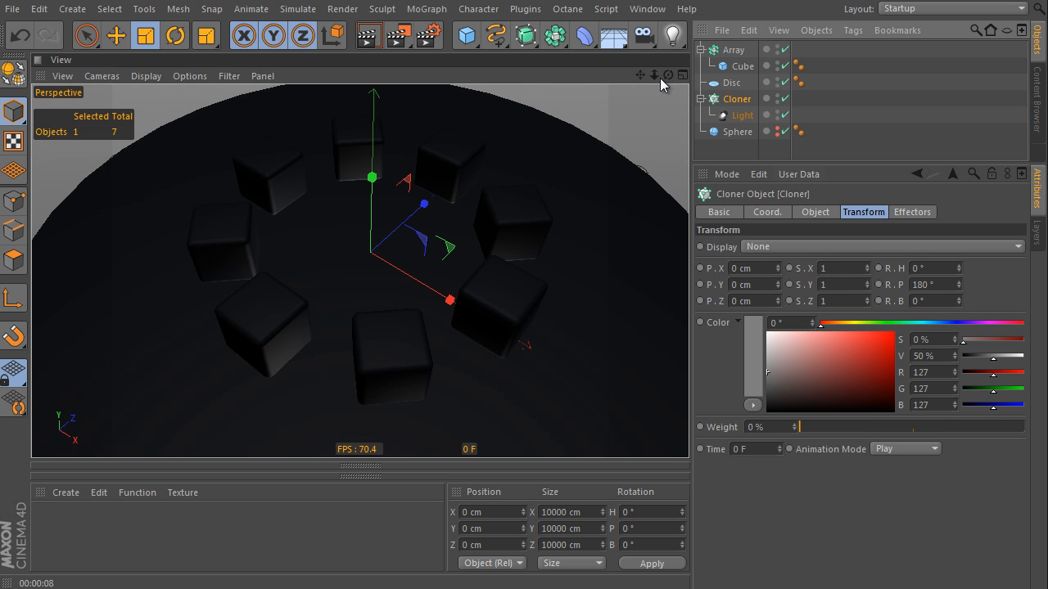
left_click(426, 9)
mouse_move(463, 33)
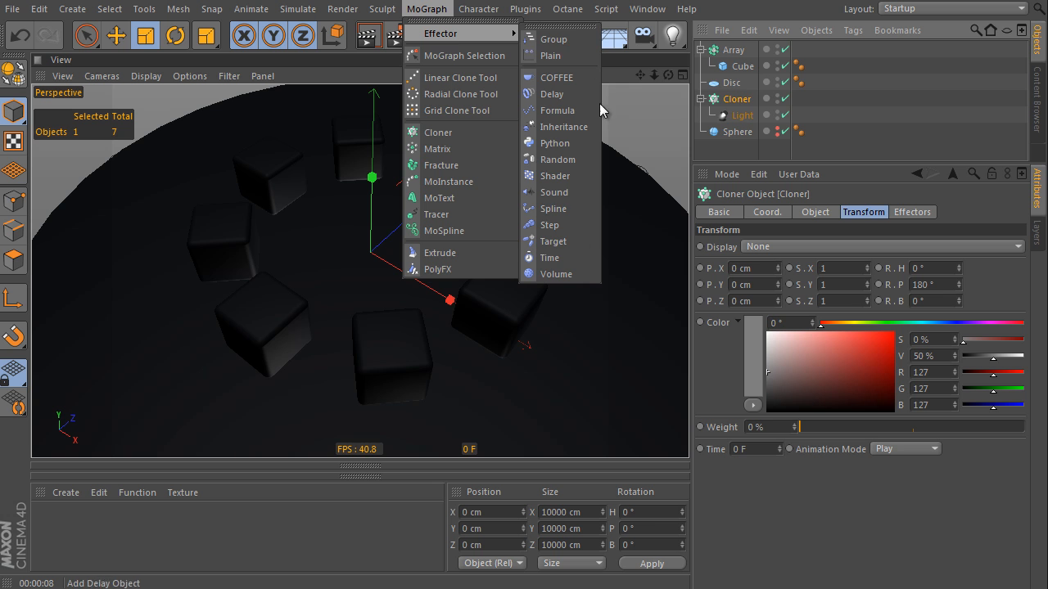
left_click(573, 176)
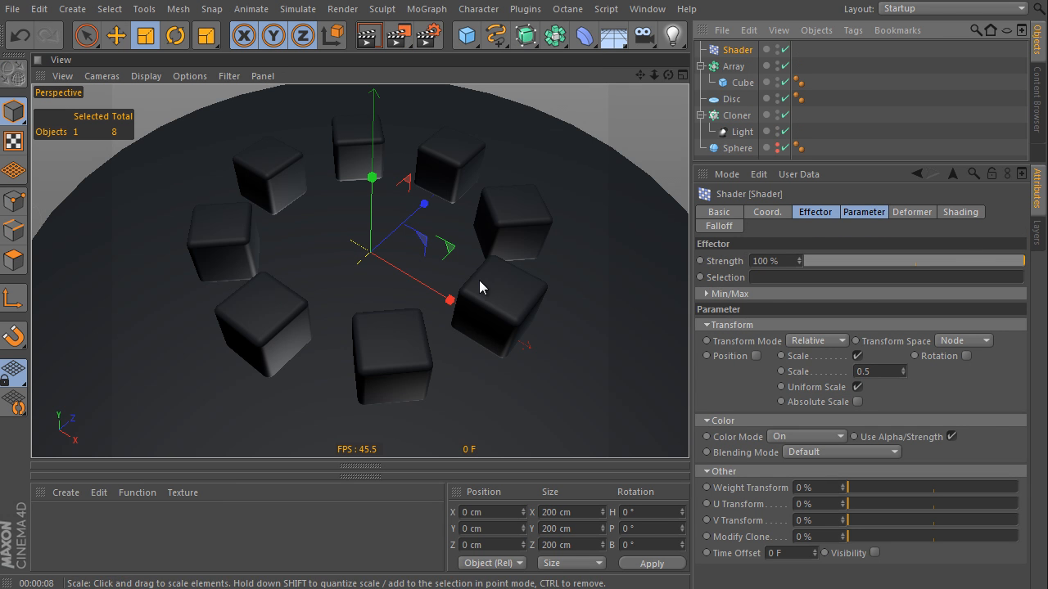
- Load a Gradient as the Shader effector's custom shader and set the gradient type to 2D - V
left_click(962, 215)
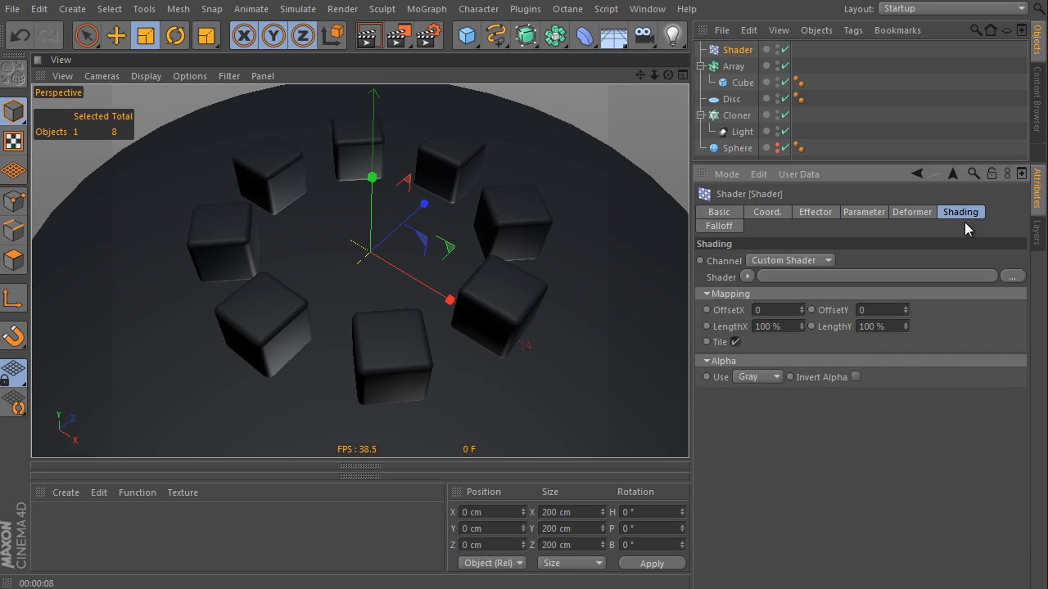
left_click(746, 277)
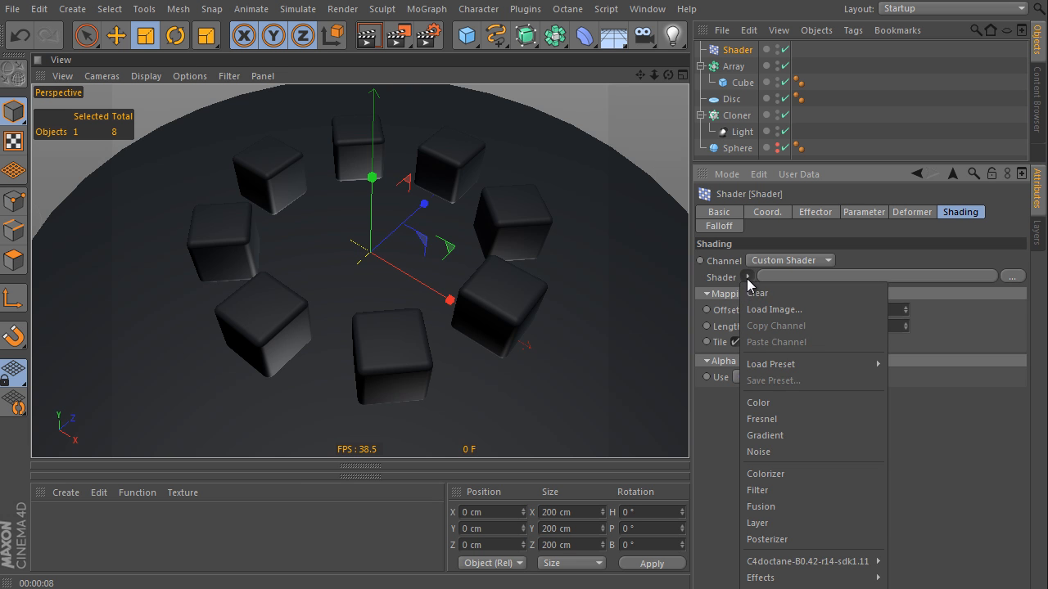
left_click(777, 435)
left_click(838, 288)
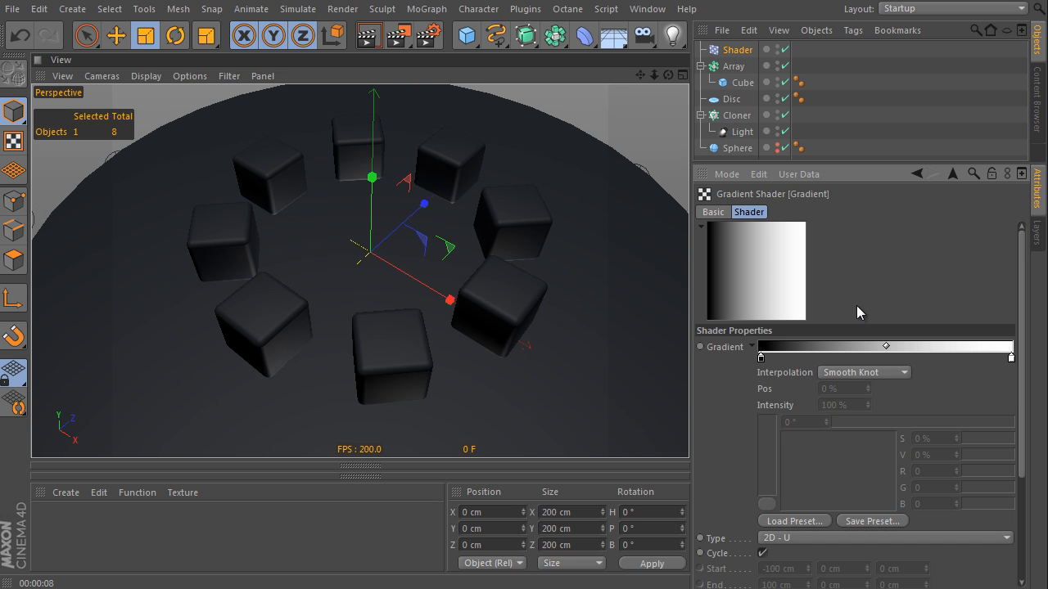
left_click(755, 347)
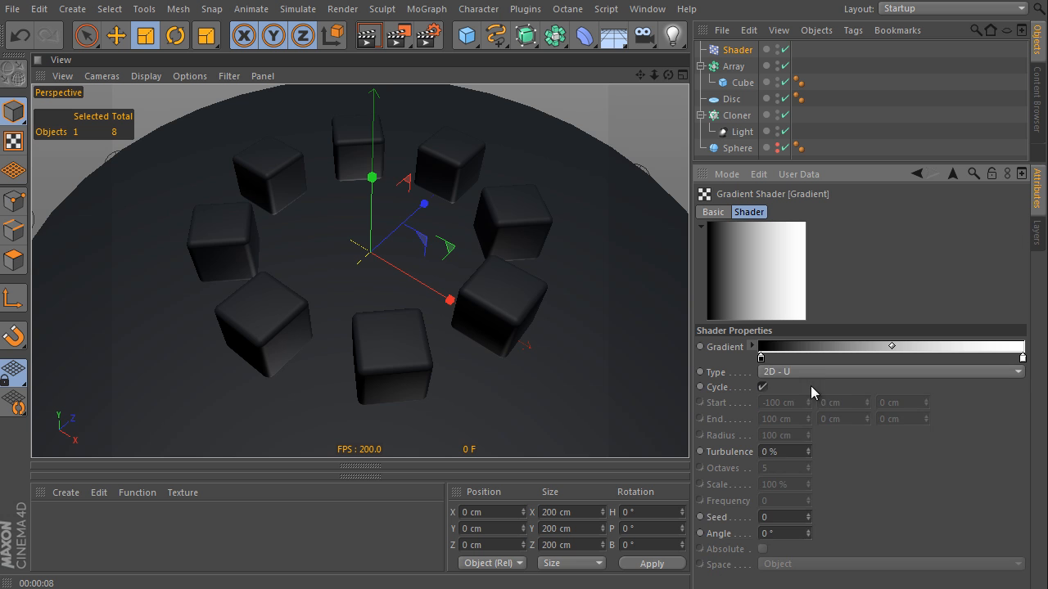
left_click(833, 372)
left_click(830, 405)
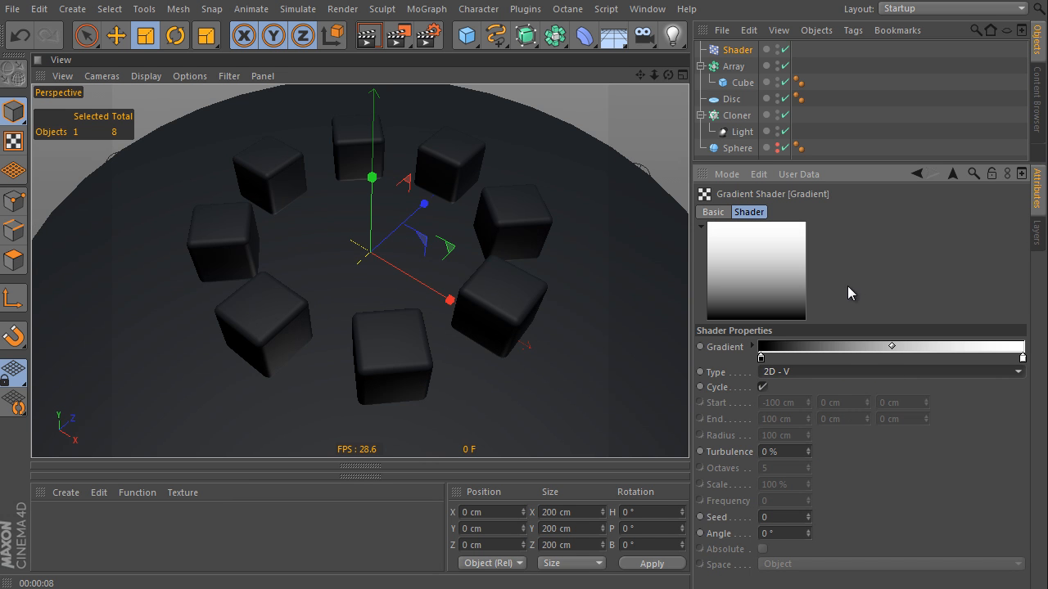
- Disable Use Alpha/Strength in the Shader effector's color parameters
left_click(745, 51)
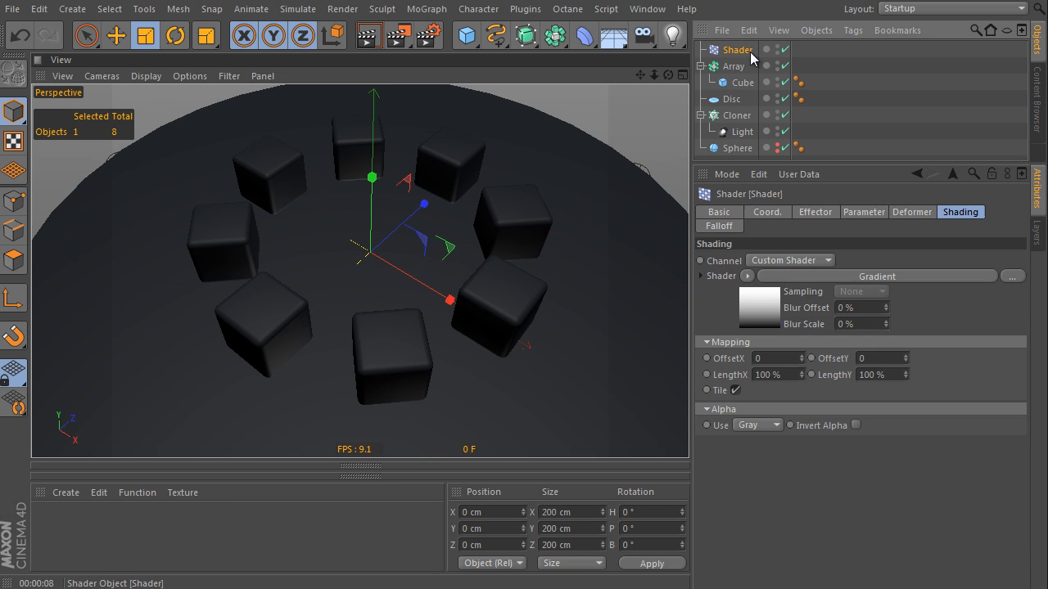
left_click(827, 216)
left_click(853, 212)
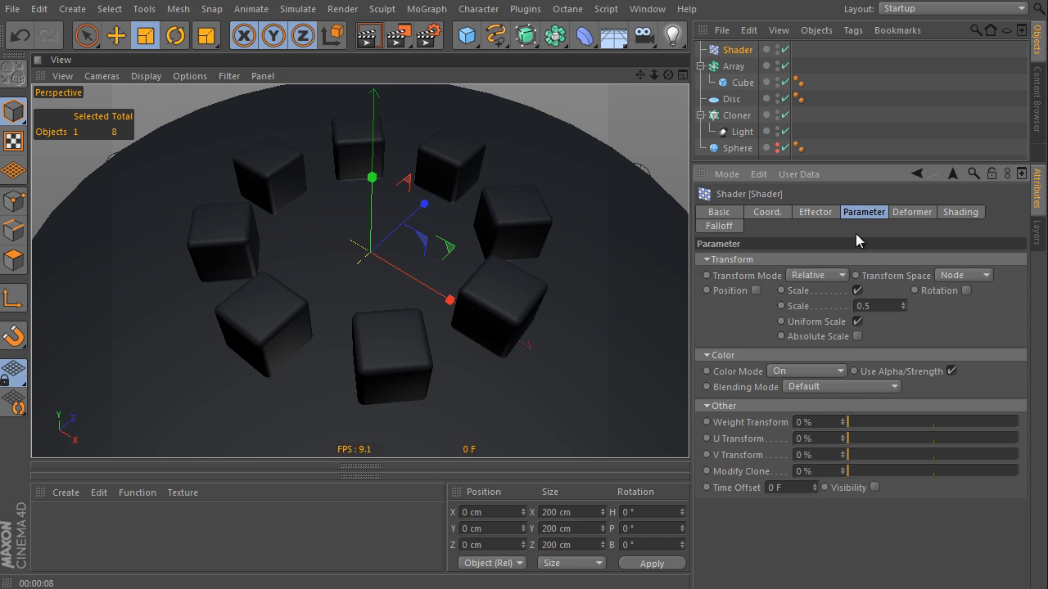
left_click(952, 371)
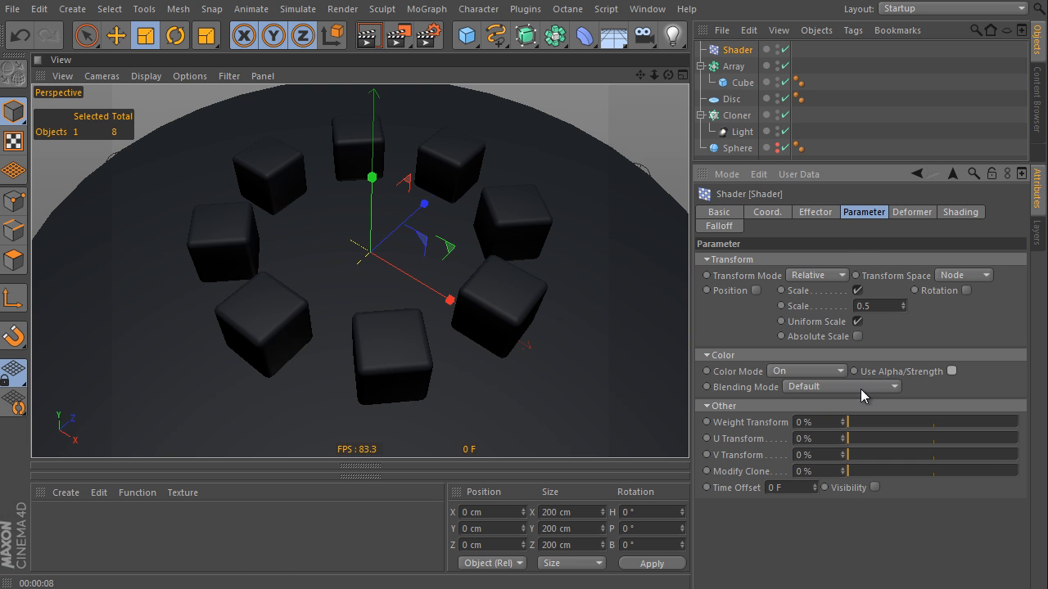
- Examine how the gradient colors the lights around the whole sphere, and render a closer view of the disc and cubes
right_click_drag(480, 225, 260, 432, "alt")
right_click_drag(542, 279, 458, 315, "alt")
left_click_drag(542, 279, 530, 209, "alt")
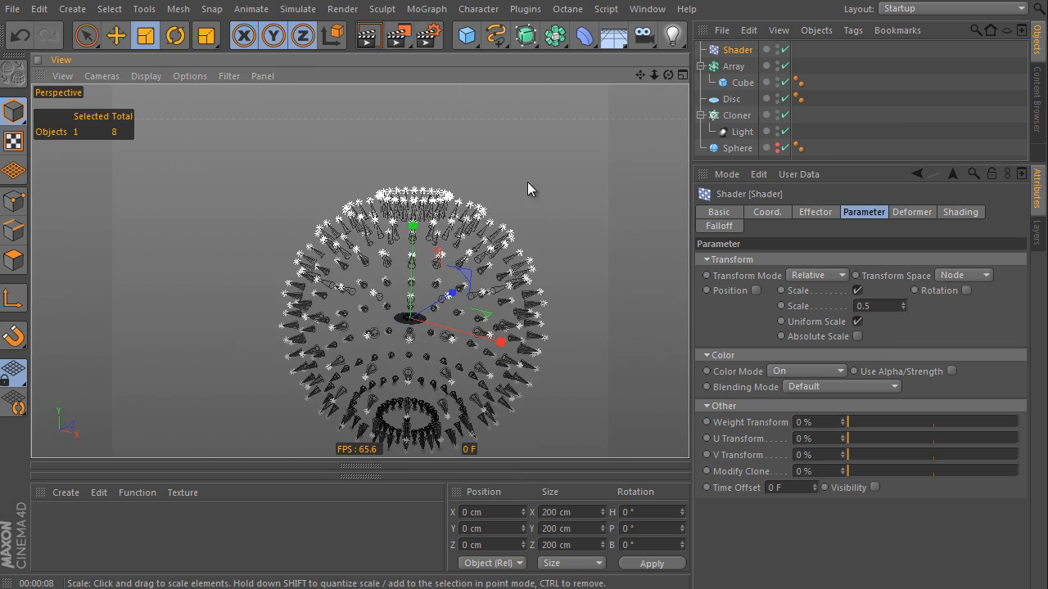
left_click(959, 212)
right_click_drag(374, 268, 493, 266, "alt")
left_click_drag(385, 213, 348, 276, "alt")
right_click_drag(362, 271, 573, 244, "alt")
middle_click_drag(399, 314, 394, 283, "alt")
right_click_drag(379, 284, 584, 261, "alt")
middle_click_drag(375, 375, 371, 337, "alt")
right_click_drag(371, 338, 536, 284, "alt")
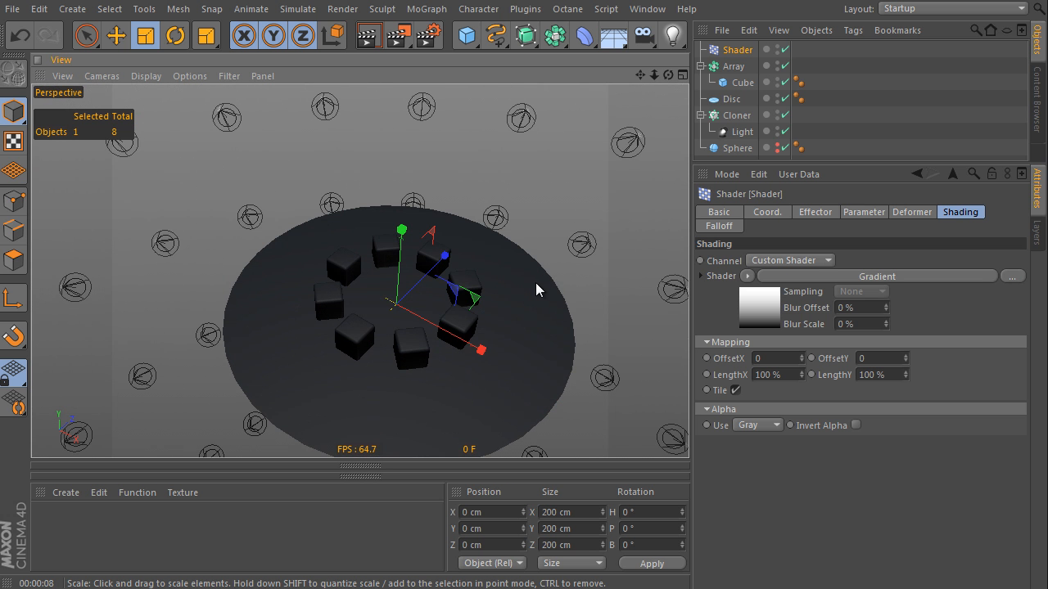
key("ctrl+r")
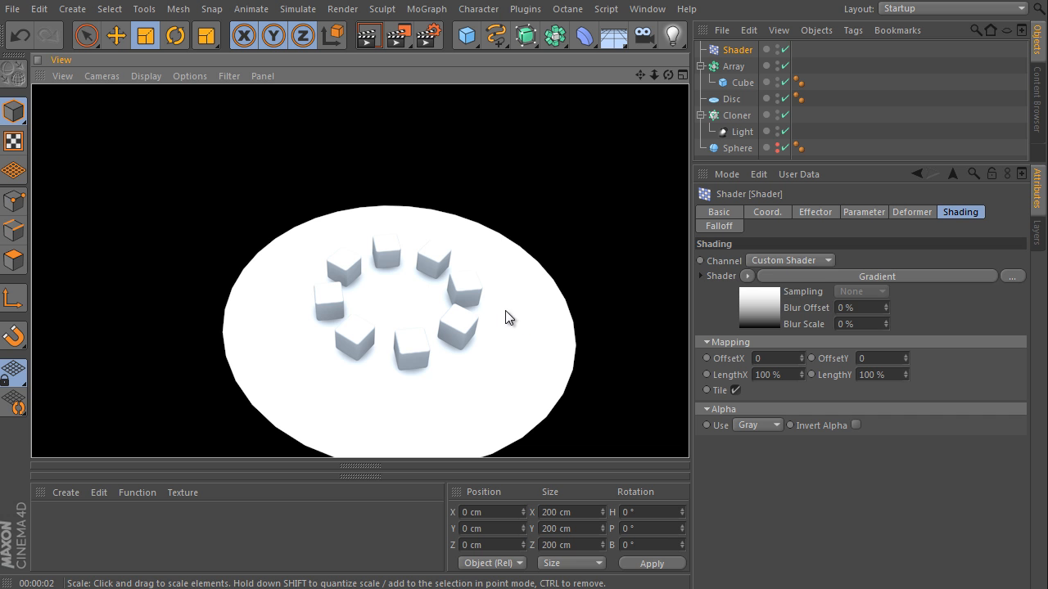
- Load BasketballCourt_8k.jpg as the Shader effector's image without copying it to the project location, and render the view
left_click_drag(86, 35, 123, 54)
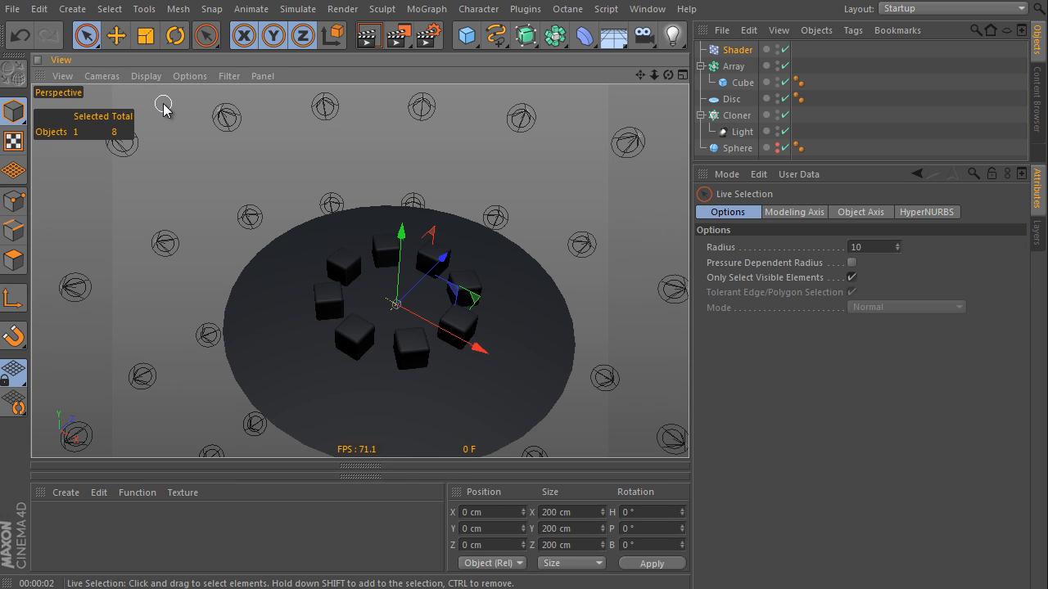
left_click(741, 50)
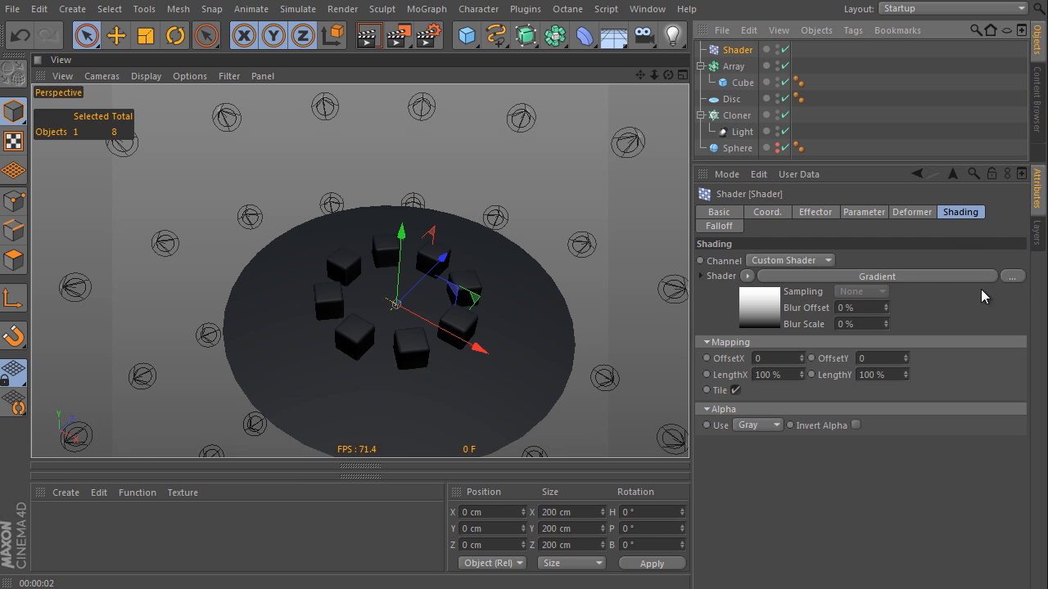
left_click(1012, 276)
left_click(399, 152)
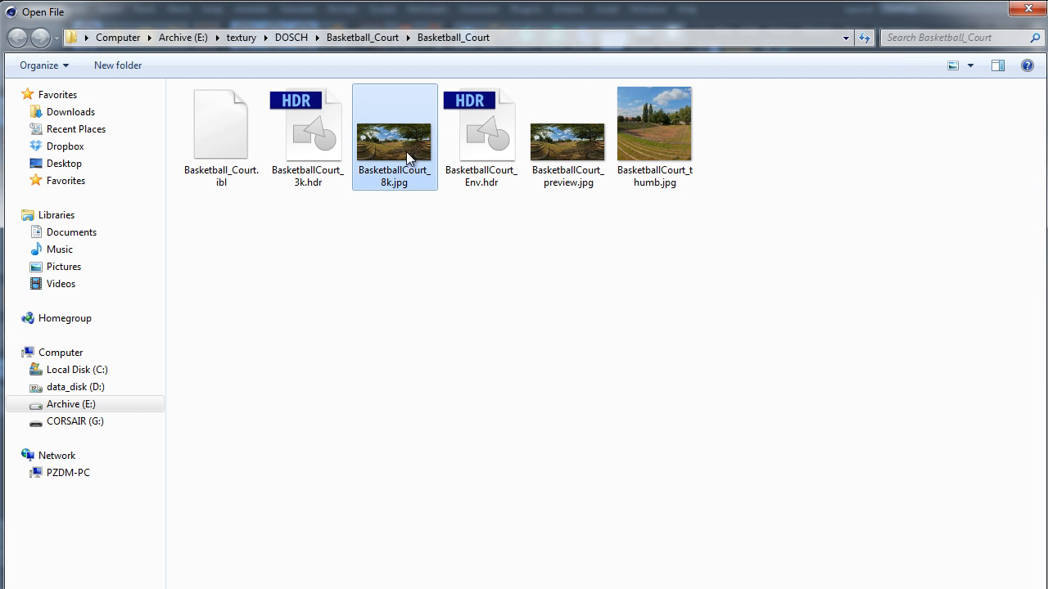
key("Return")
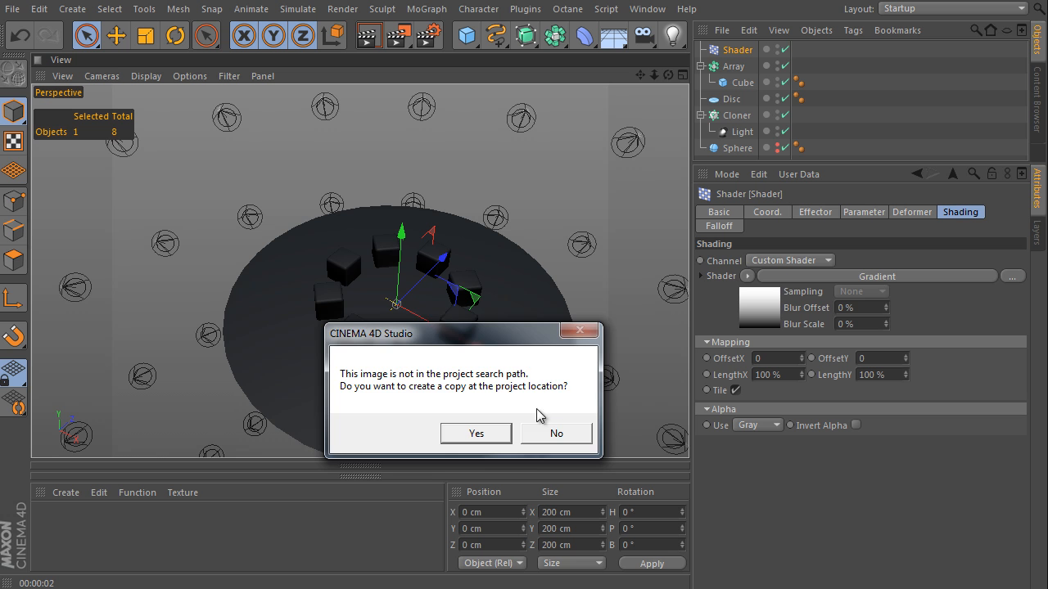
left_click(559, 434)
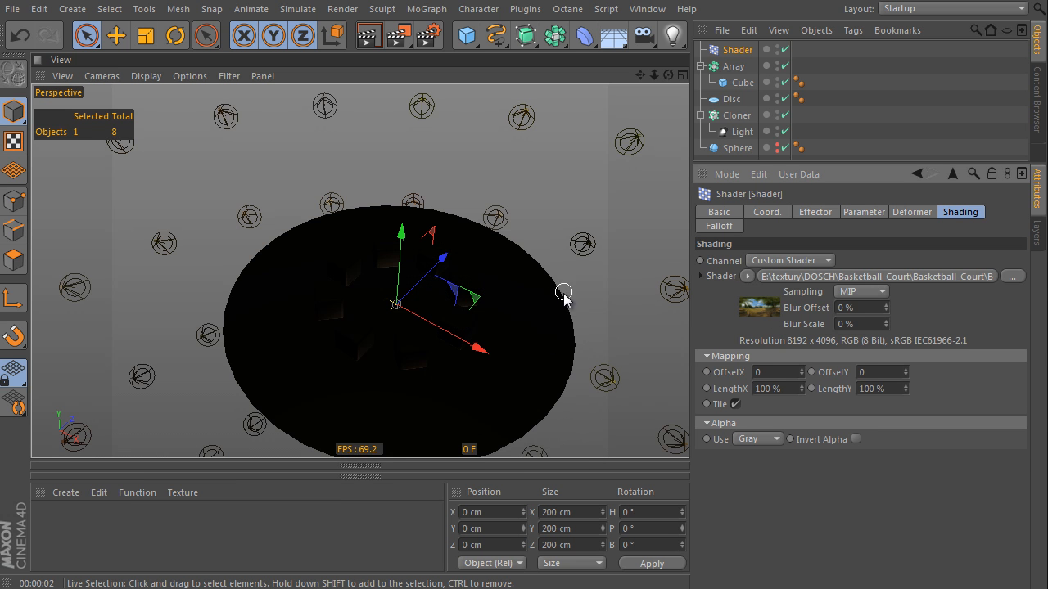
scroll(524, 330, "up", 3)
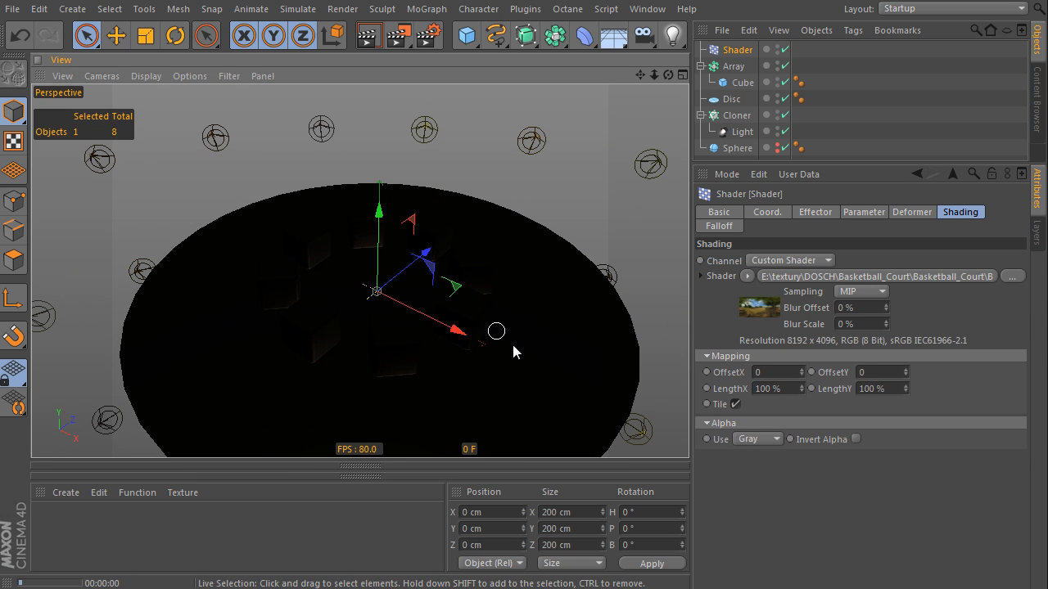
key("ctrl+r")
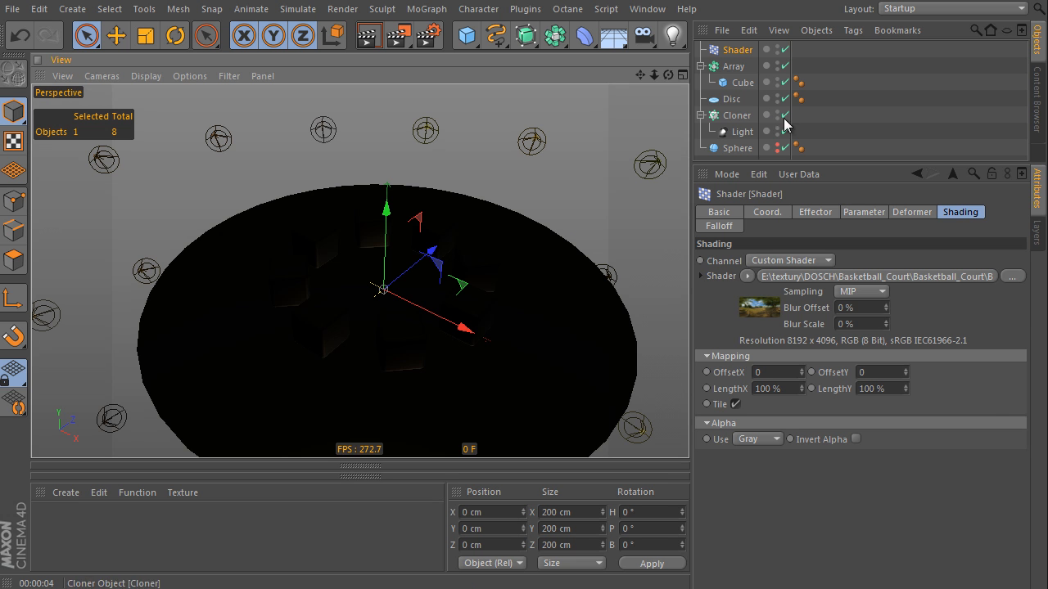
- Disable the Cloner and make the whole sphere visible in the viewport
left_click(777, 116)
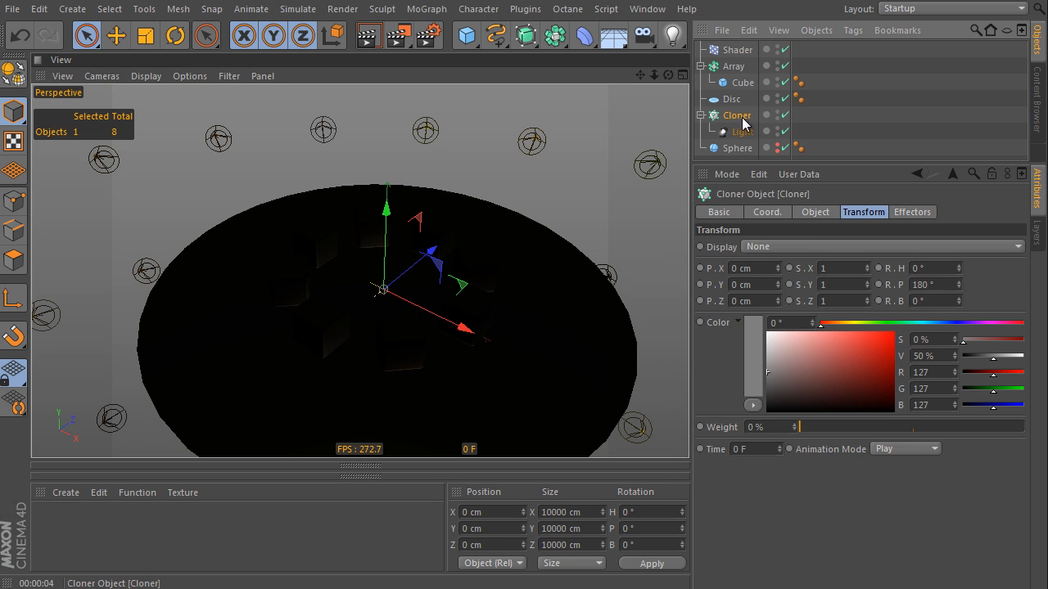
left_click(784, 116)
left_click(761, 150)
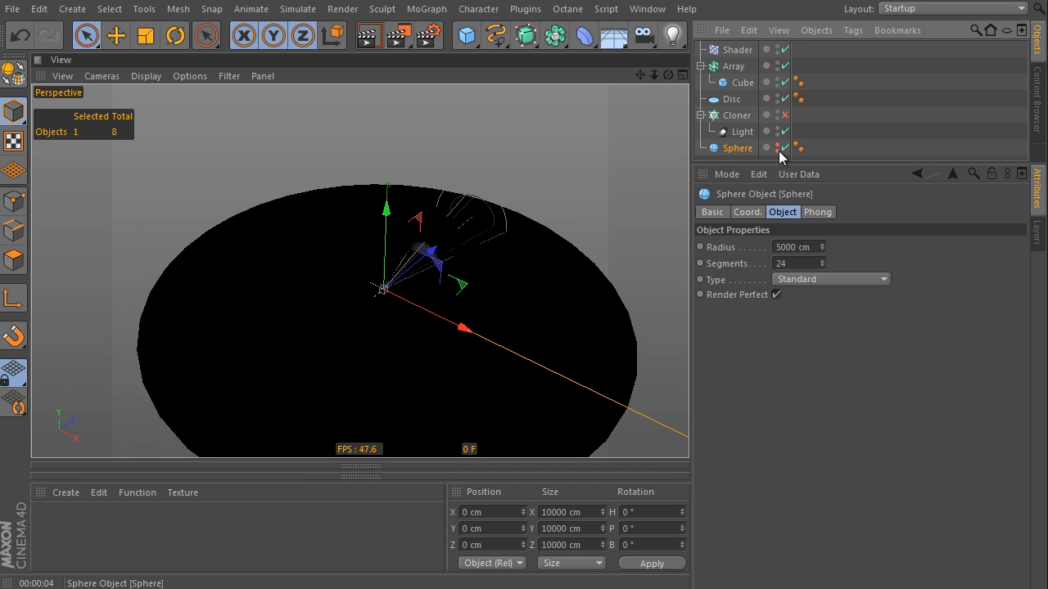
key("o")
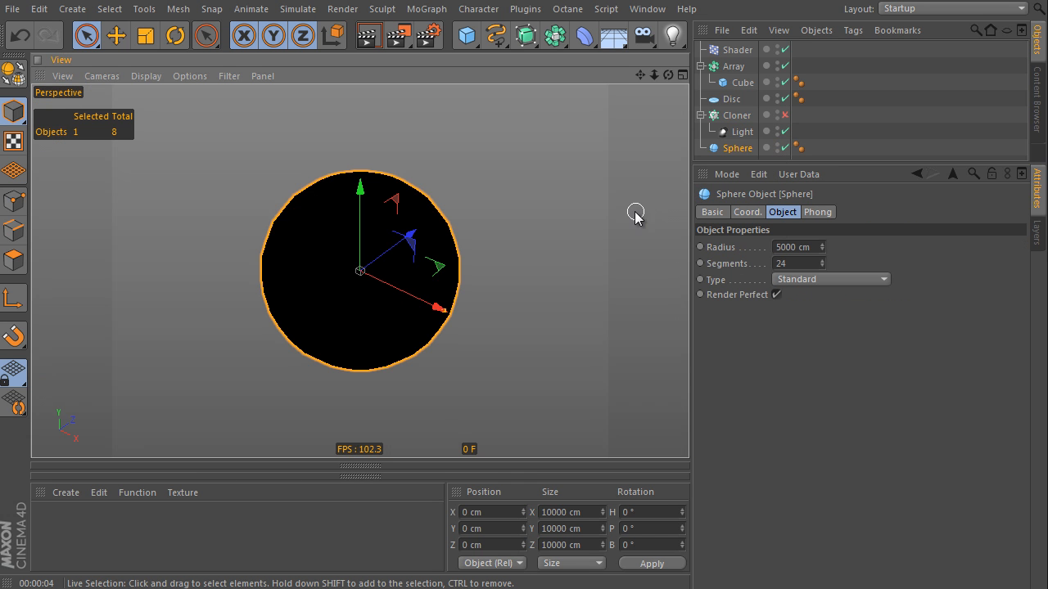
- Set the viewport display to Hidden Line and examine the sphere's segments from the side and at the pole
left_click(146, 76)
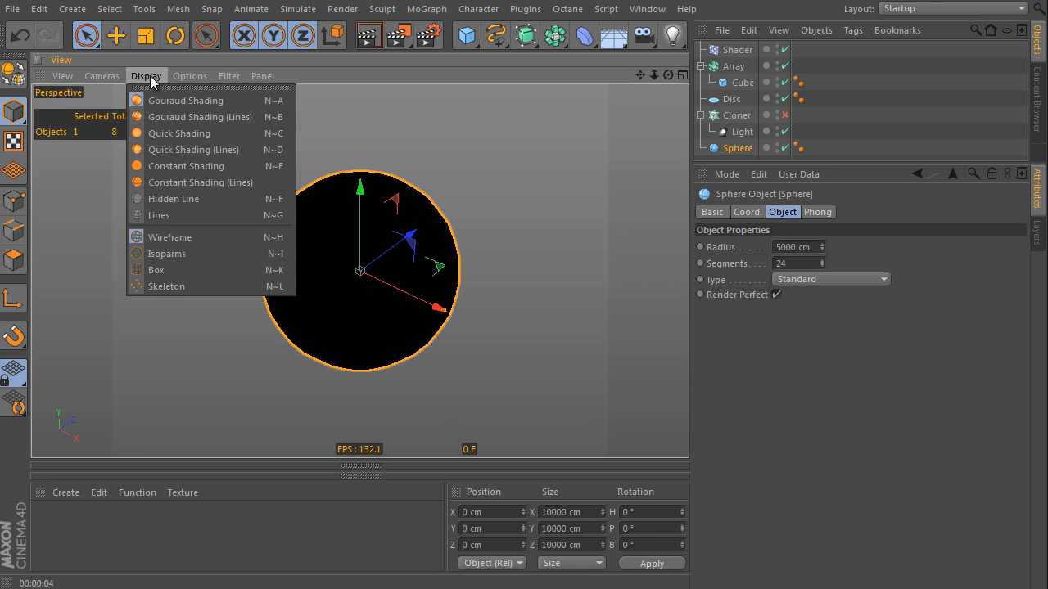
left_click(194, 199)
scroll(461, 262, "up", 6)
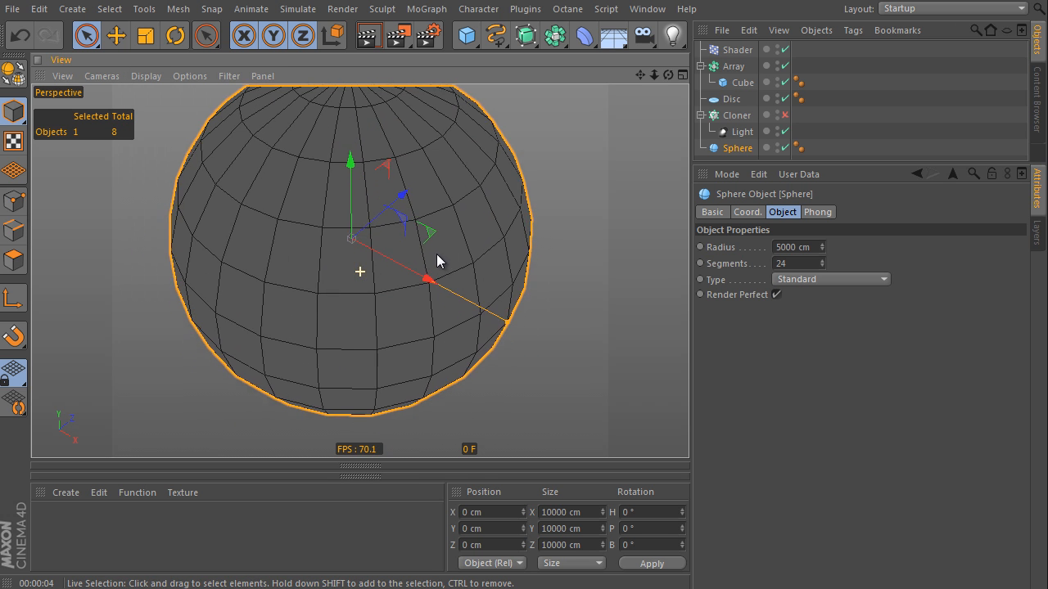
left_click_drag(436, 260, 393, 216, "alt")
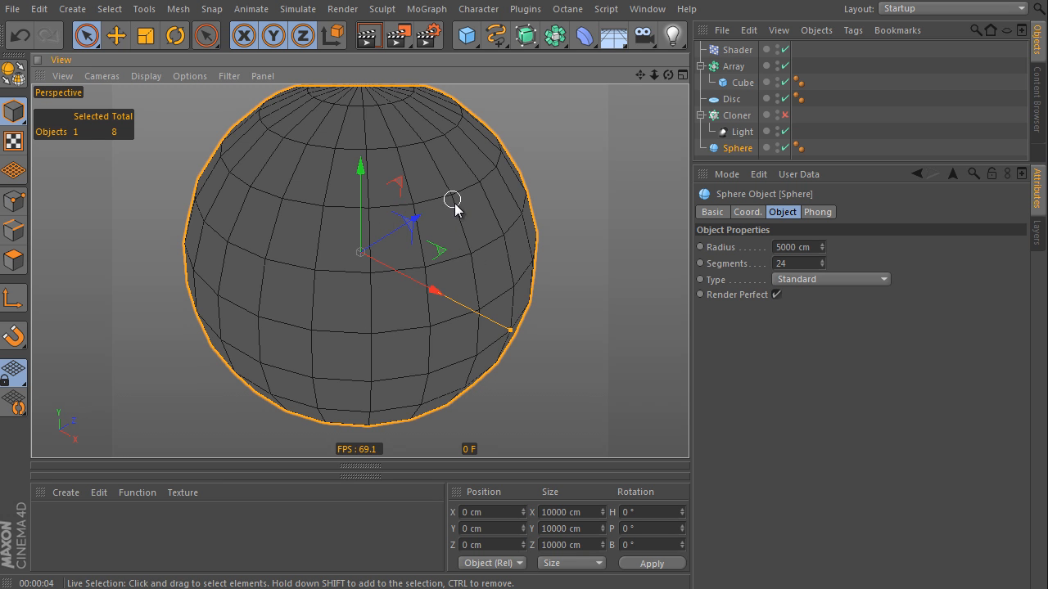
left_click_drag(393, 325, 393, 205, "alt")
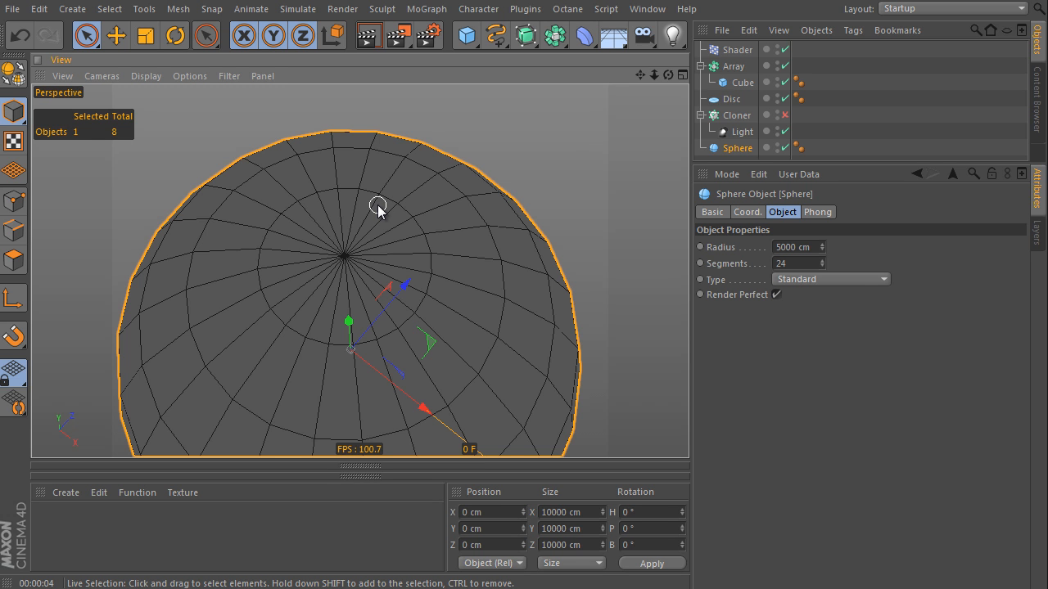
- Set the sphere's type to Icosahedron and inspect the new point distribution from several angles
left_click(829, 280)
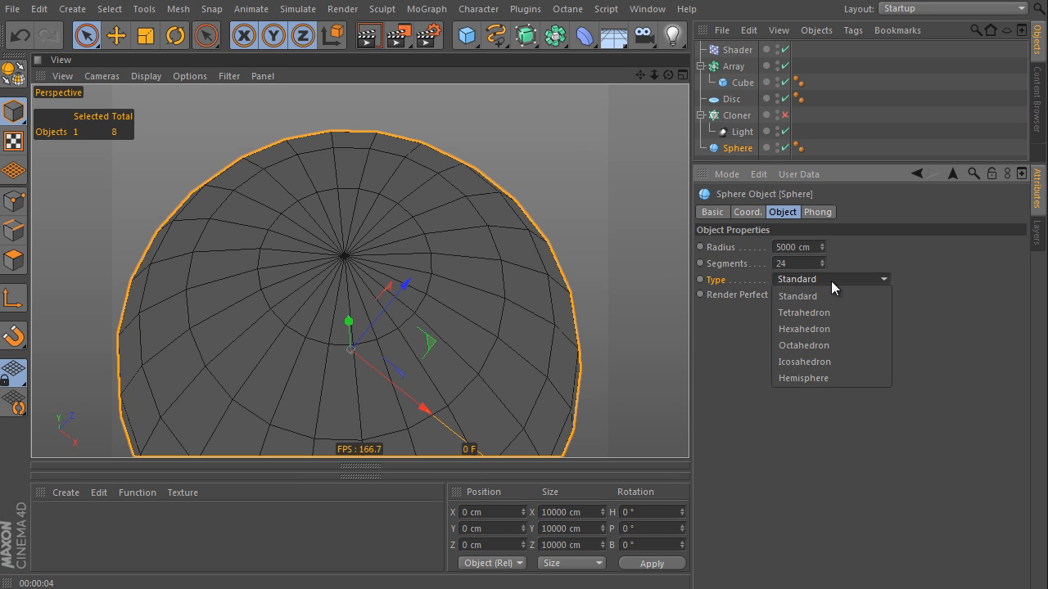
left_click(829, 363)
scroll(555, 309, "down", 5)
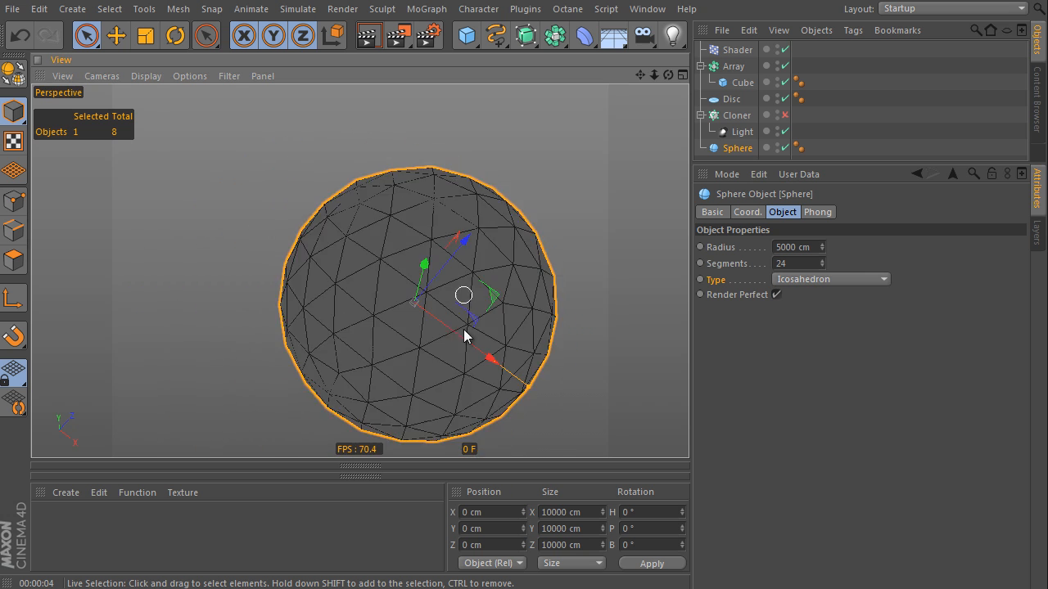
scroll(487, 279, "down", 4)
left_click_drag(456, 323, 519, 354, "alt")
right_click_drag(491, 213, 610, 184, "alt")
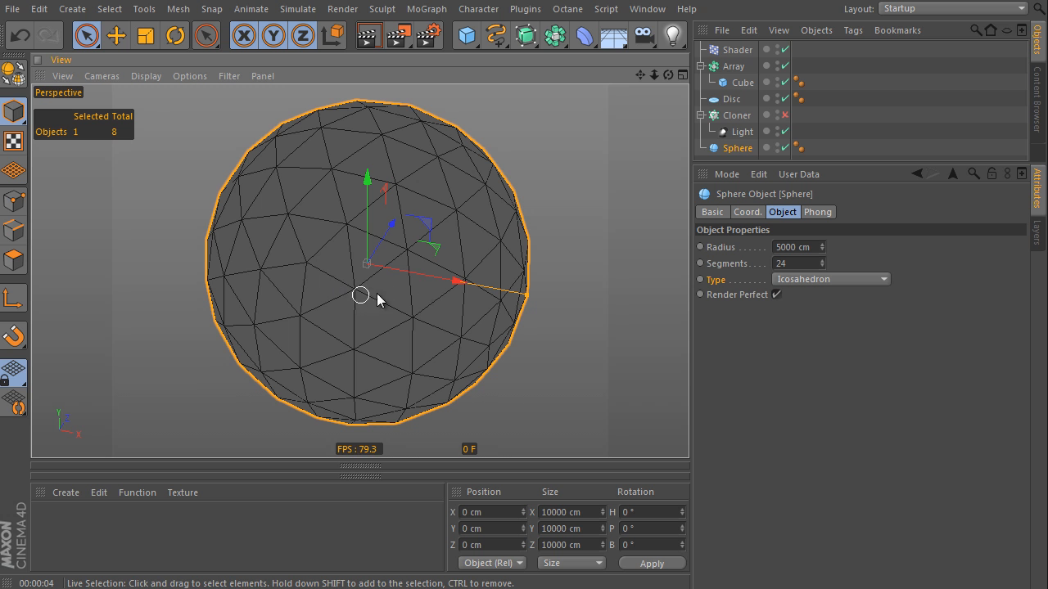
- Hide the sphere again, re-enable the Cloner, and render a closer view of the disc and cubes
left_click(776, 145)
left_click(784, 115)
mouse_move(433, 293)
left_mouse_down("alt")
mouse_move(489, 208)
mouse_move(584, 210)
mouse_move(493, 264)
mouse_move(461, 265)
mouse_move(496, 241)
mouse_move(412, 295)
mouse_move(524, 253)
mouse_move(548, 227)
mouse_move(589, 234)
mouse_move(471, 286)
left_mouse_up("alt")
left_click_drag(347, 334, 341, 369, "alt")
right_click_drag(292, 336, 392, 298, "alt")
key("ctrl+r")
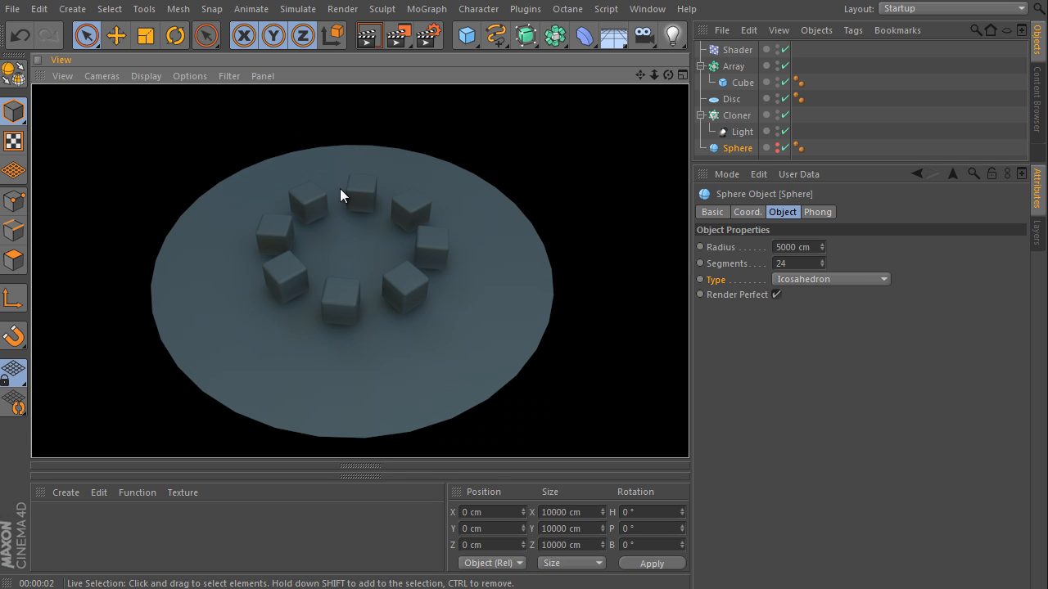
- Raise the cloned spot light's intensity to 97 %, rendering the disc and cubes to judge the brightness
left_click(743, 131)
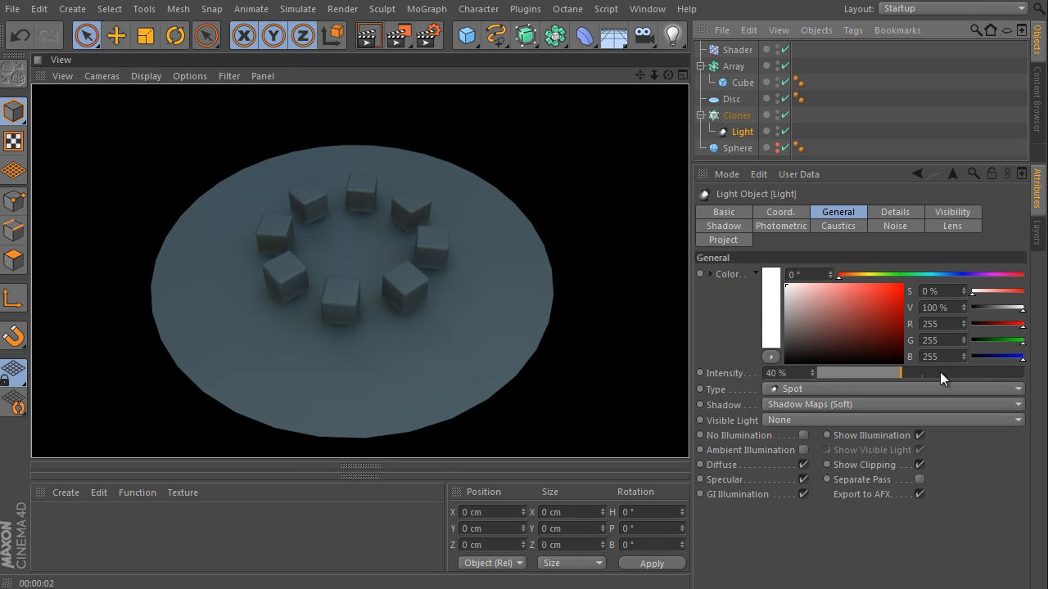
left_click_drag(940, 372, 958, 373)
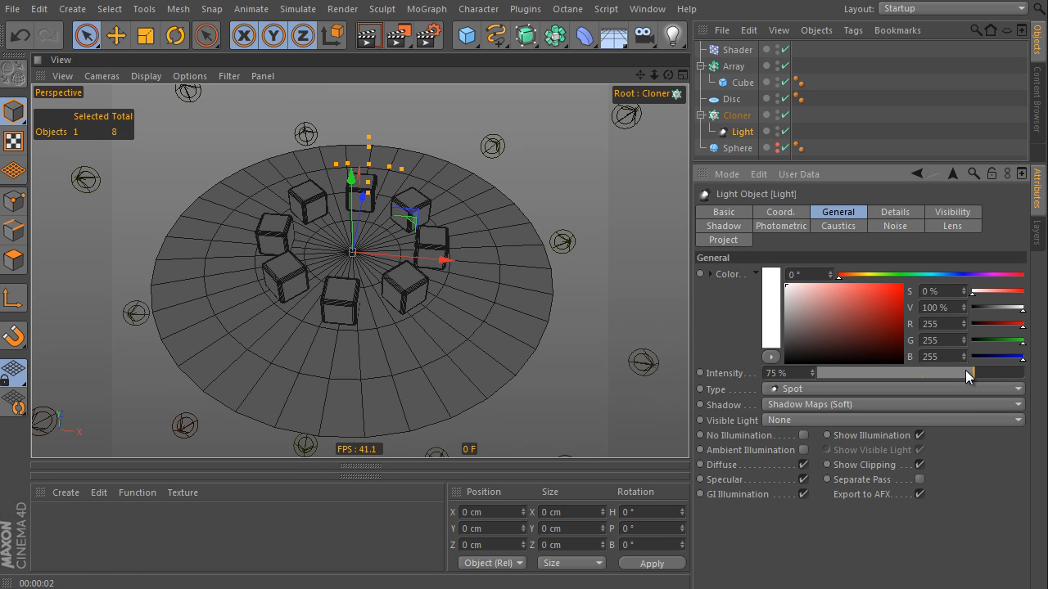
right_click_drag(299, 168, 354, 185, "alt")
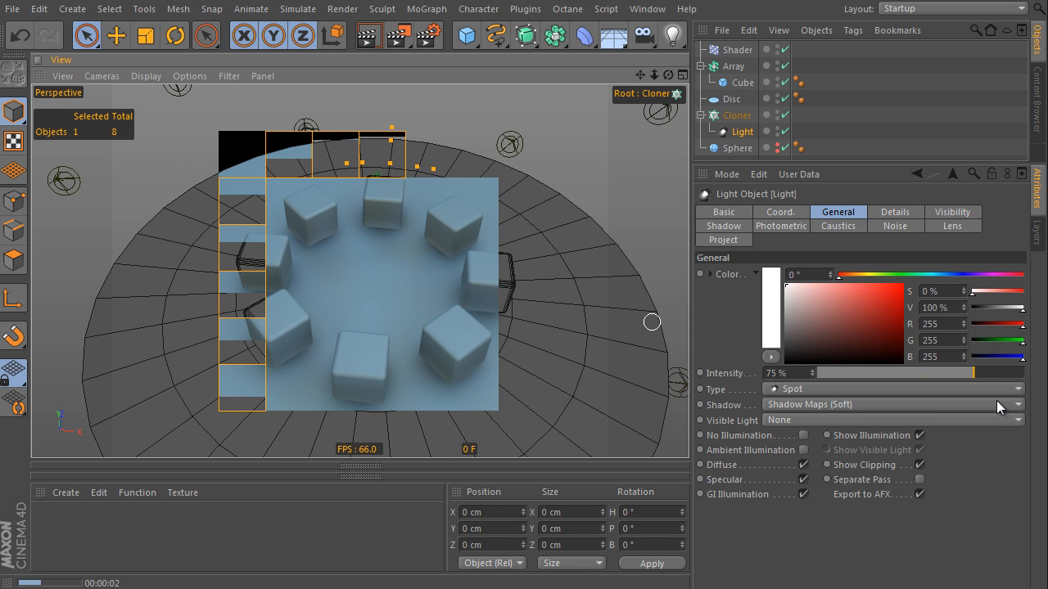
left_click(984, 373)
left_click(1021, 373)
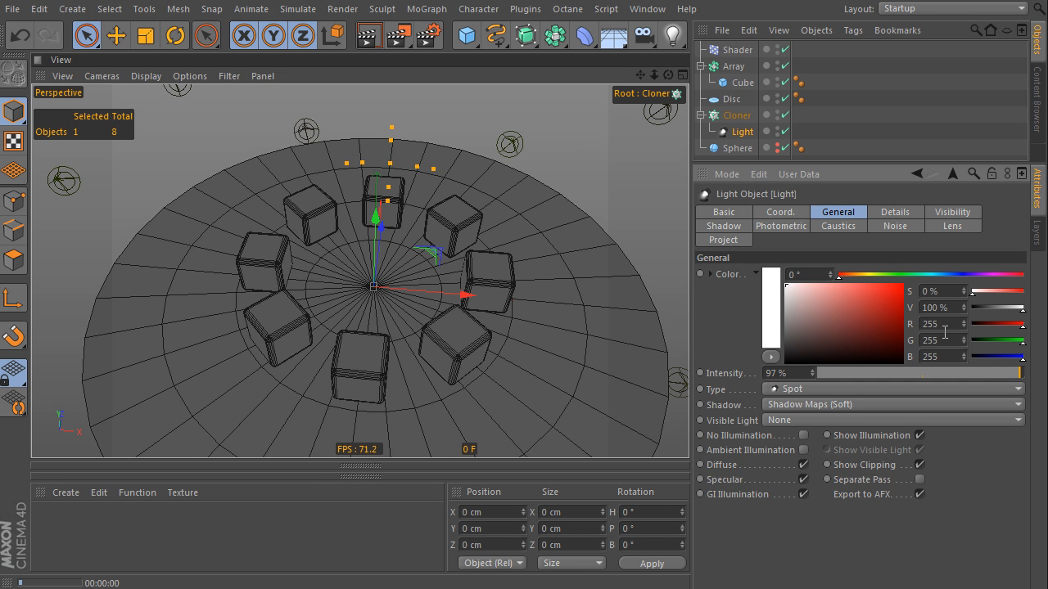
- Wrap the Shader effector's image in a Filter shader with saturation at -39 % and render the view
left_click(740, 49)
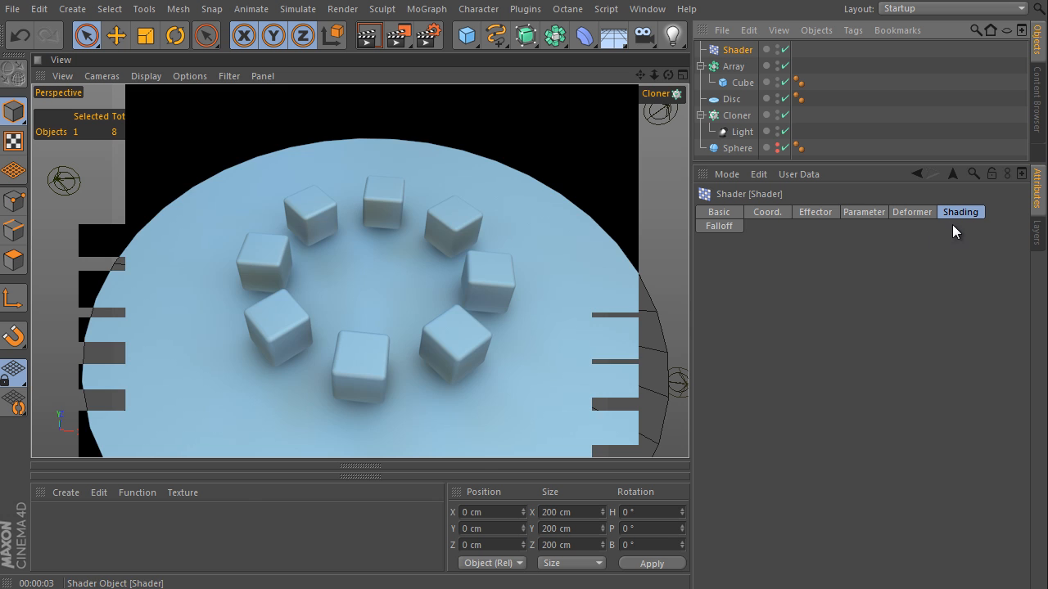
left_click(746, 277)
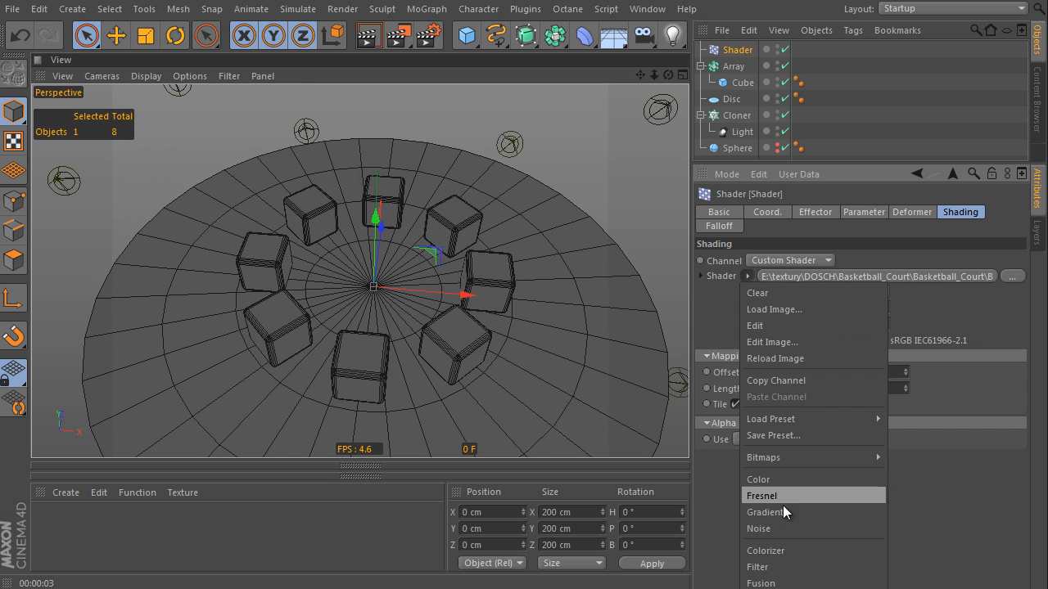
left_click(788, 568)
left_click(848, 277)
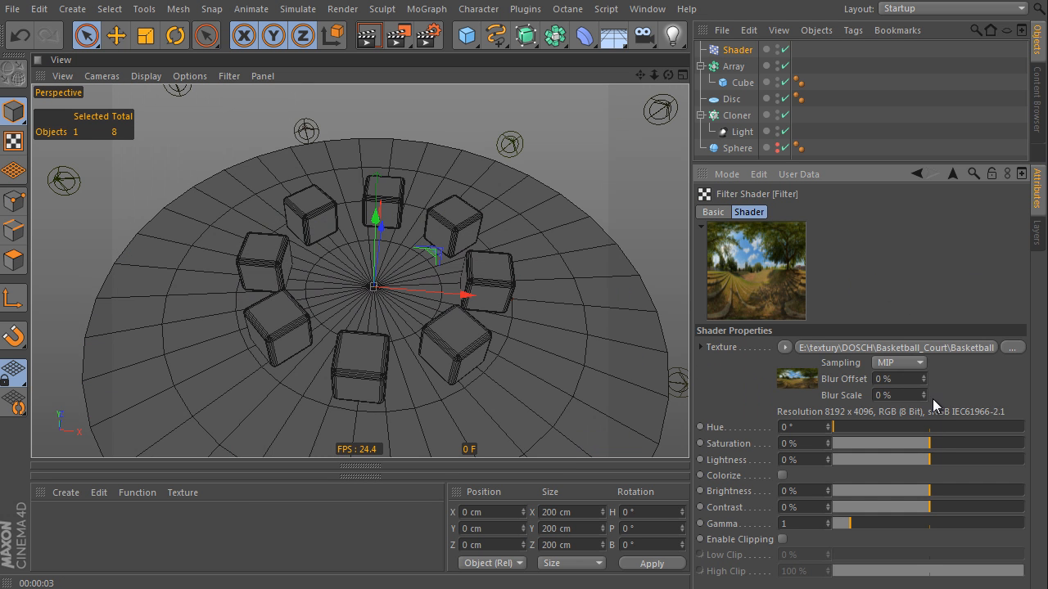
left_click_drag(893, 445, 892, 442)
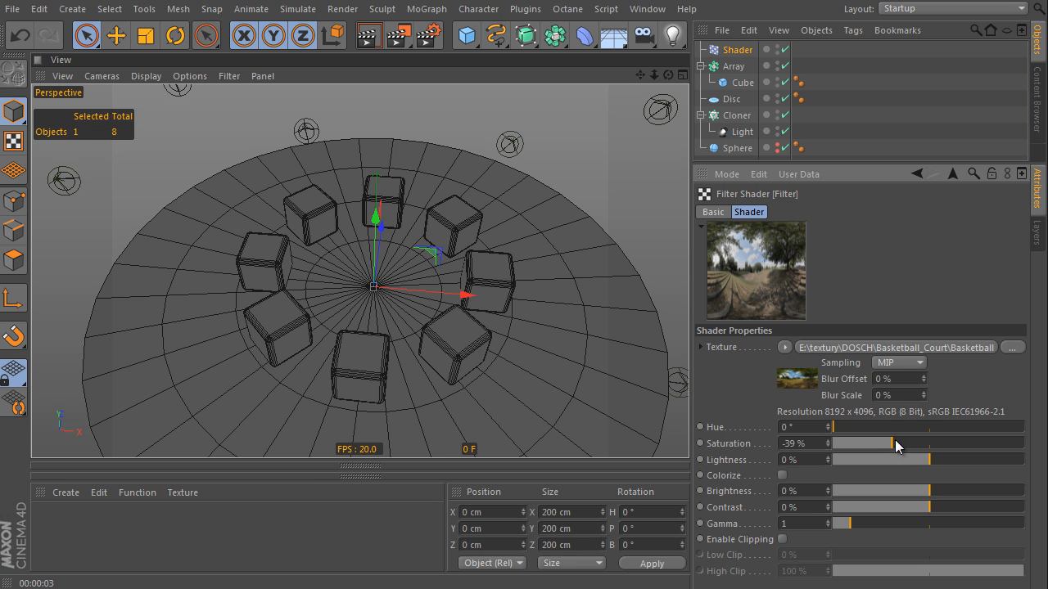
key("ctrl+r")
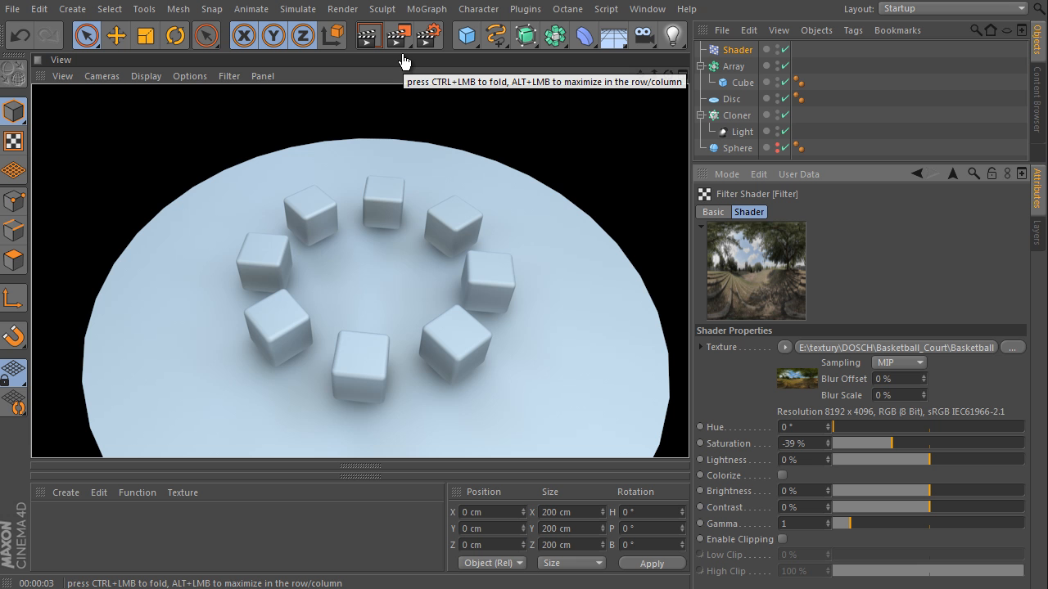
- Add a cube and reshape it into a thin wall about 62 × 1643 × 1948 cm, placed at about X 455 cm beside the cube ring
scroll(431, 329, "down", 5)
left_click_drag(426, 336, 570, 276, "alt")
scroll(571, 276, "down", 4)
left_click_drag(477, 335, 373, 293, "alt")
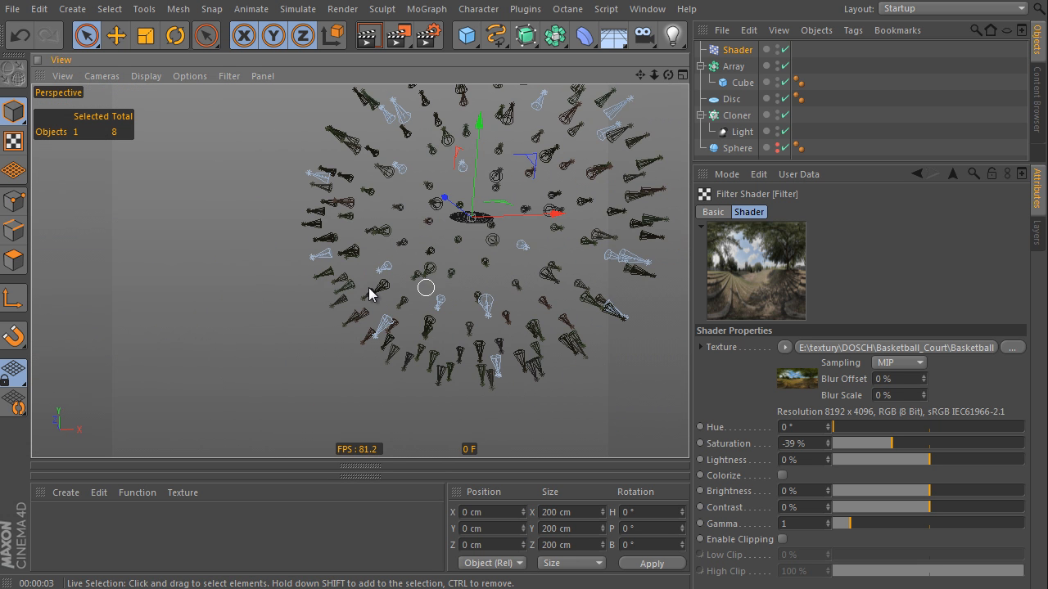
left_click_drag(491, 313, 573, 101, "alt")
scroll(425, 287, "up", 5)
left_click_drag(475, 43, 613, 52)
left_click_drag(493, 243, 379, 307, "alt")
left_click_drag(435, 262, 521, 222)
left_click_drag(445, 235, 380, 180)
left_click_drag(463, 229, 484, 87)
left_click_drag(506, 217, 486, 226)
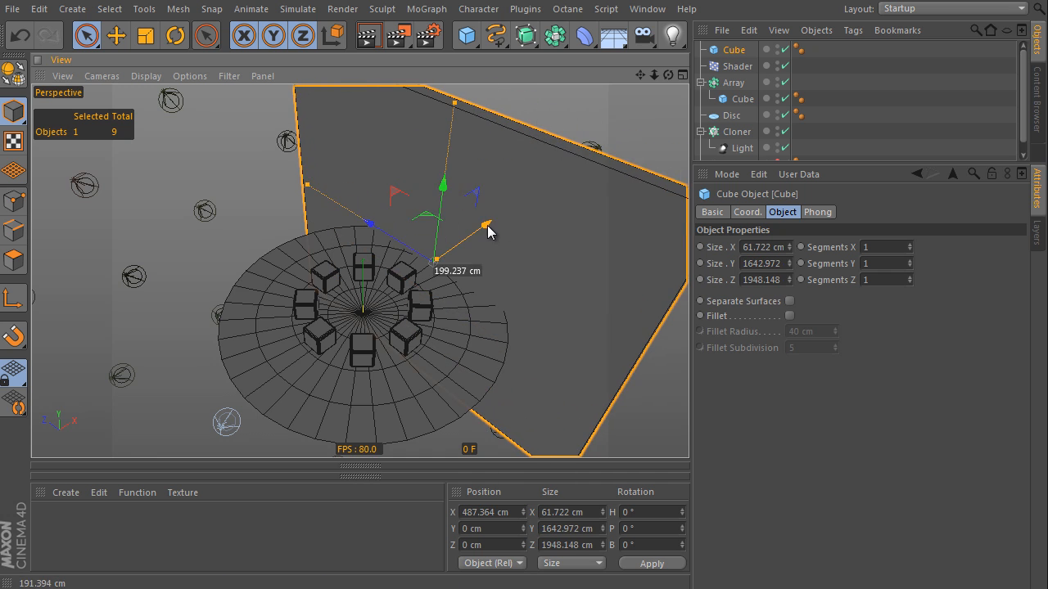
- Examine how the wall stands among the surrounding spot lights and which of them it blocks from the disc
scroll(511, 217, "down", 5)
scroll(474, 264, "down", 10)
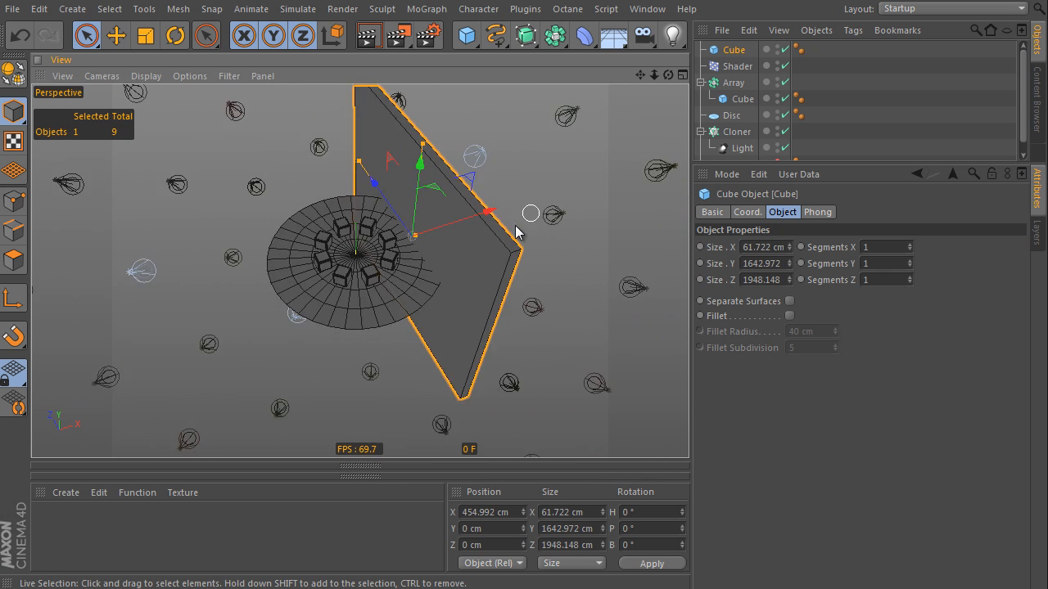
left_click_drag(565, 294, 541, 320, "alt")
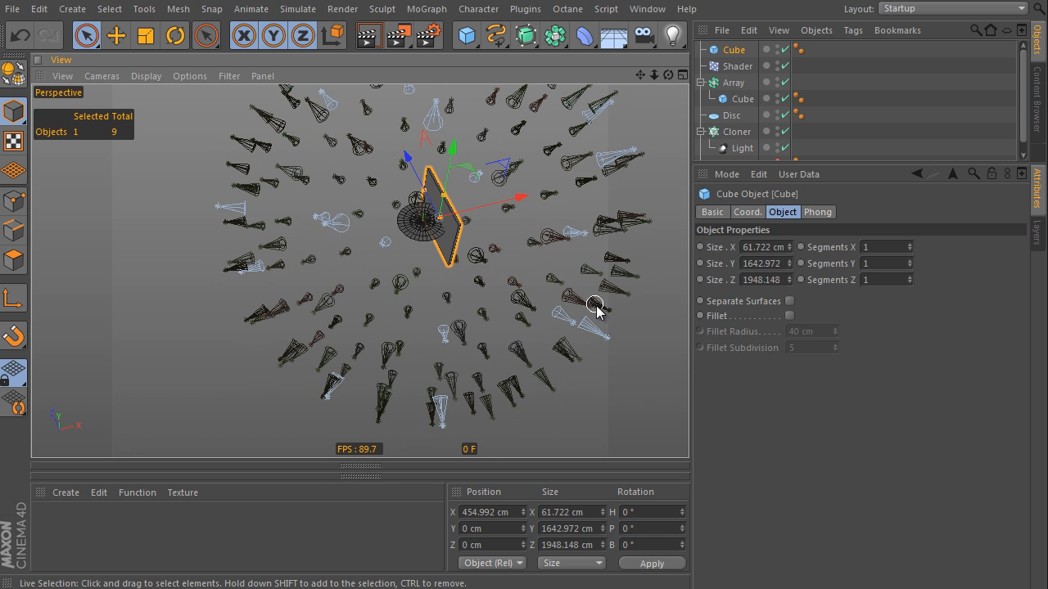
left_click_drag(474, 287, 409, 264, "alt")
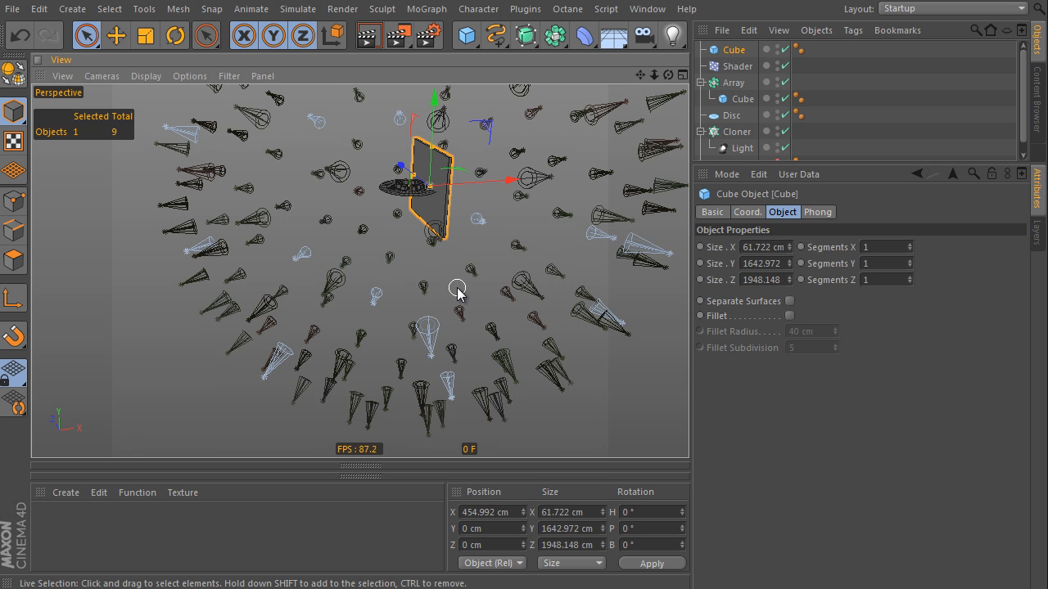
middle_click_drag(420, 198, 421, 241, "alt")
right_click_drag(410, 200, 493, 307, "alt")
left_click_drag(493, 306, 446, 314, "alt")
right_click_drag(465, 326, 542, 124, "alt")
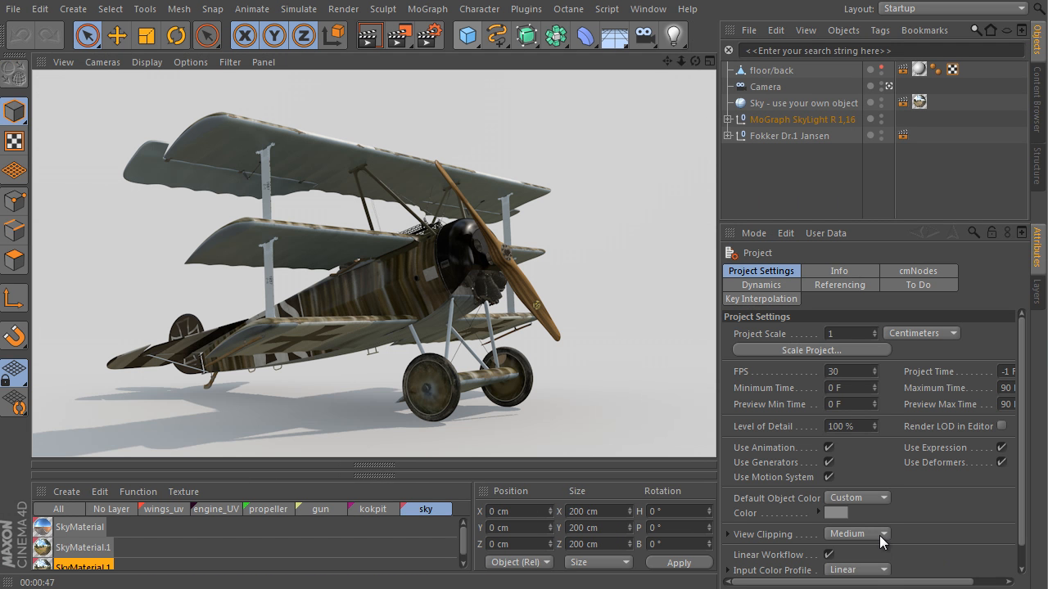
- In the aircraft example scene, switch off floor/back for rendering and hide the Fokker Dr.1 model in the viewport
left_click(780, 70)
left_click(881, 75)
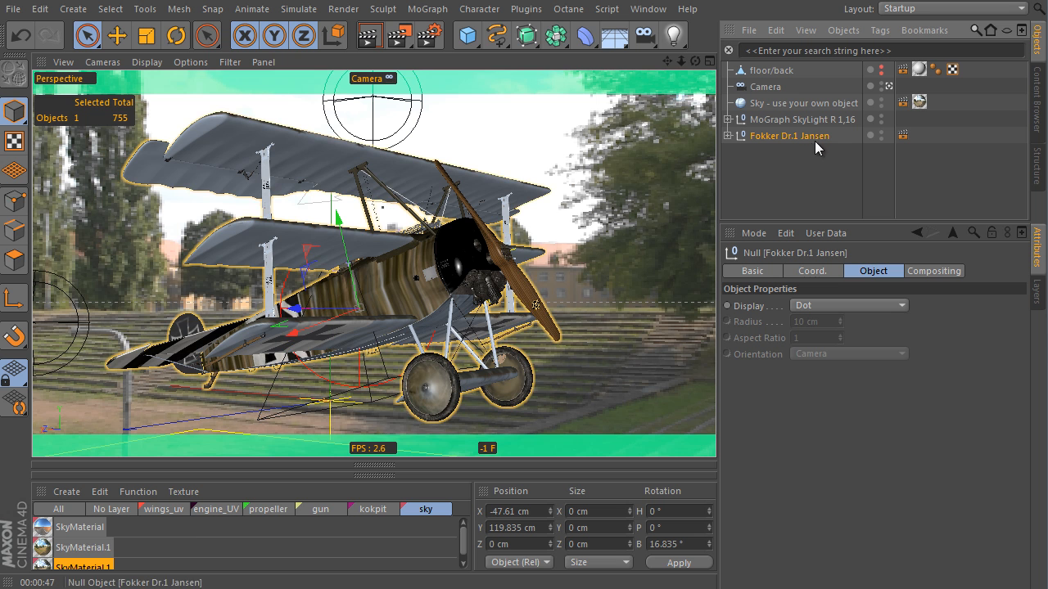
left_click_drag(881, 133, 882, 140)
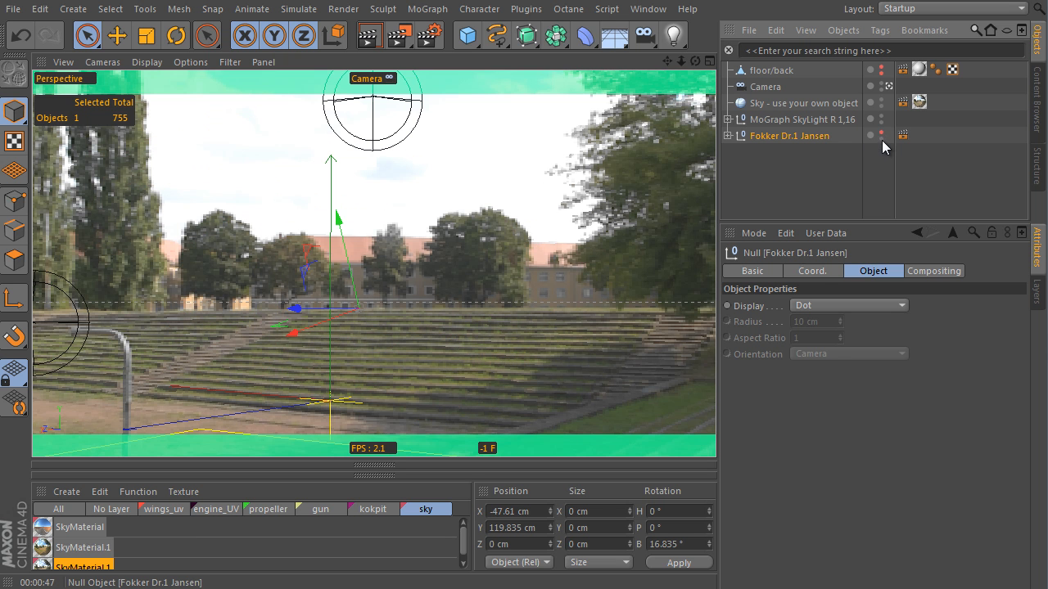
- Delete the MoGraph SkyLight R 1,16 rig and the Sky object, and leave the scene camera's view
left_click(807, 120)
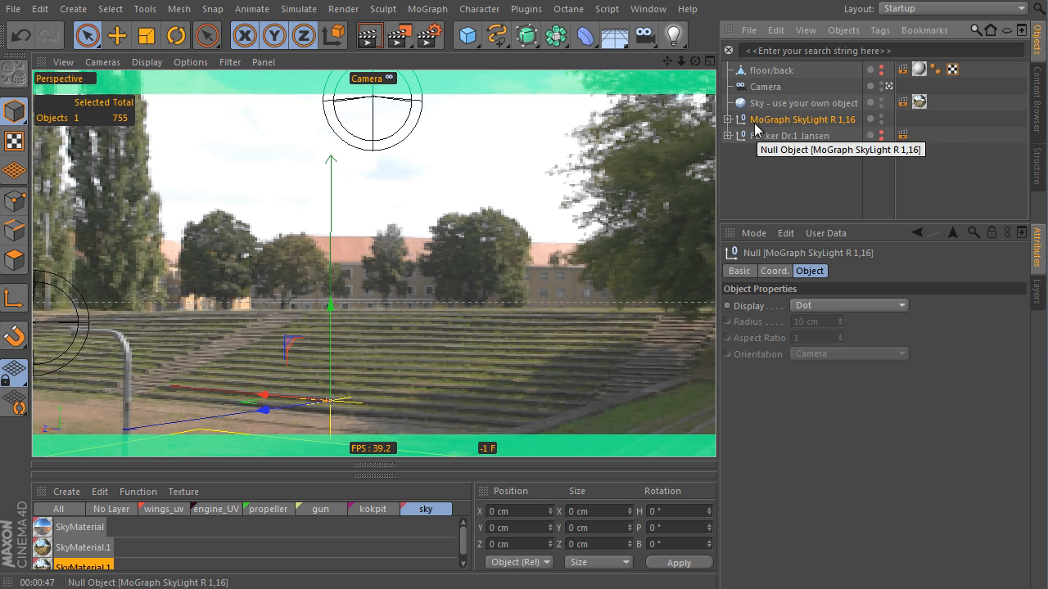
left_click(833, 103, "ctrl")
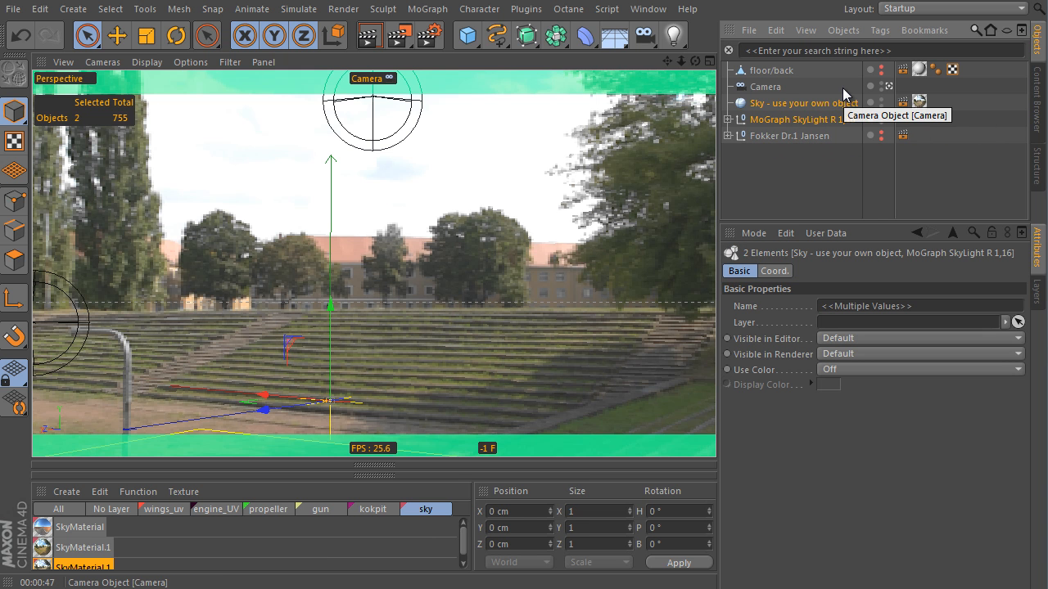
key("Delete")
left_click(858, 85)
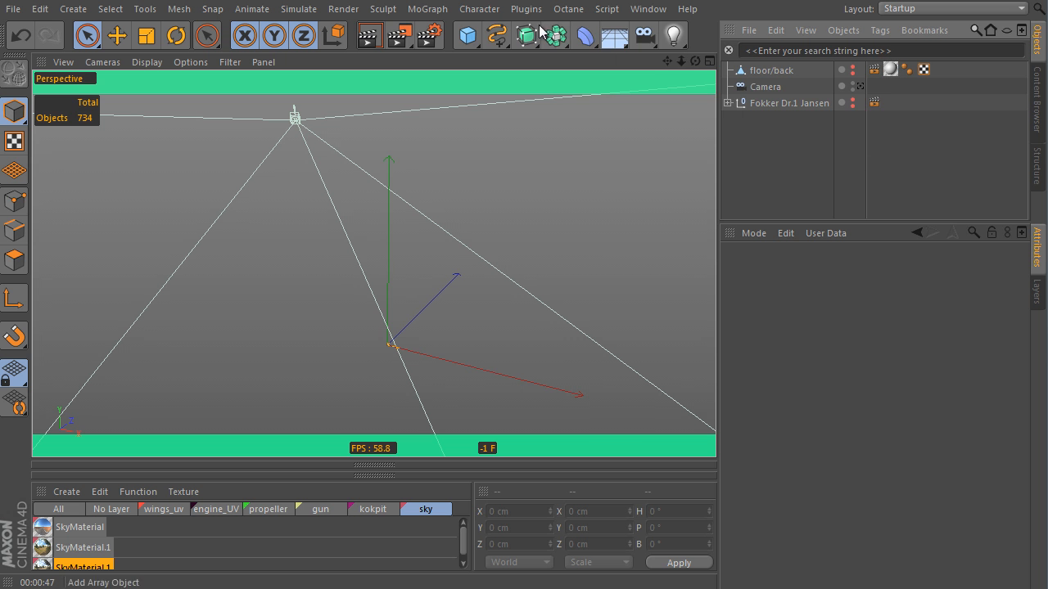
- Add a disc at the origin and enlarge it to an outer radius of about 554 cm
left_click(467, 35)
left_click(536, 85)
left_click_drag(519, 184, 802, 356, "alt")
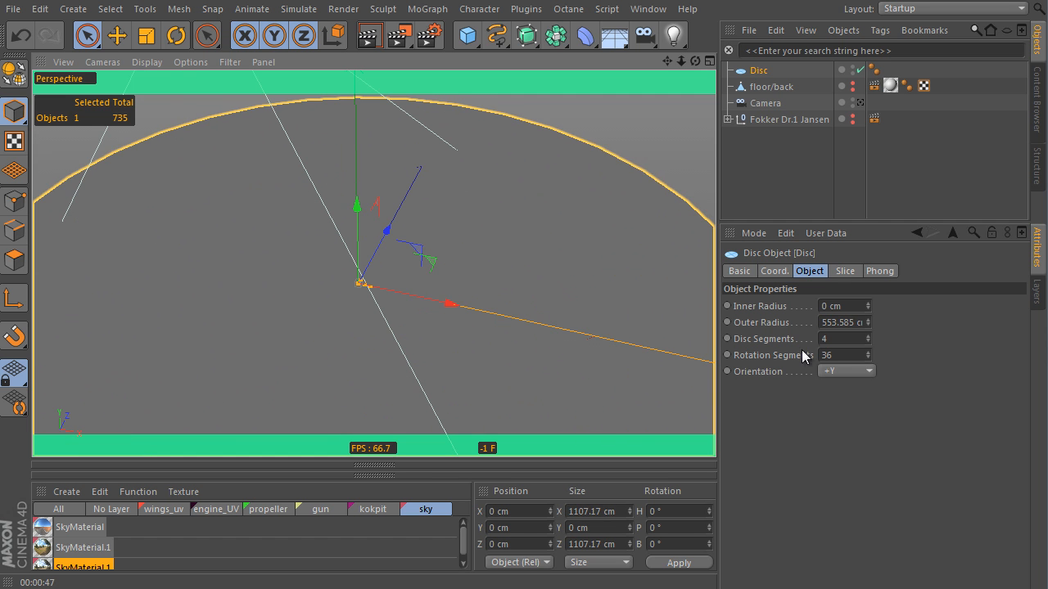
- Add a cube sized 100 × 100 × 100 cm with a 5 cm fillet radius
left_click(468, 35)
left_click(612, 56)
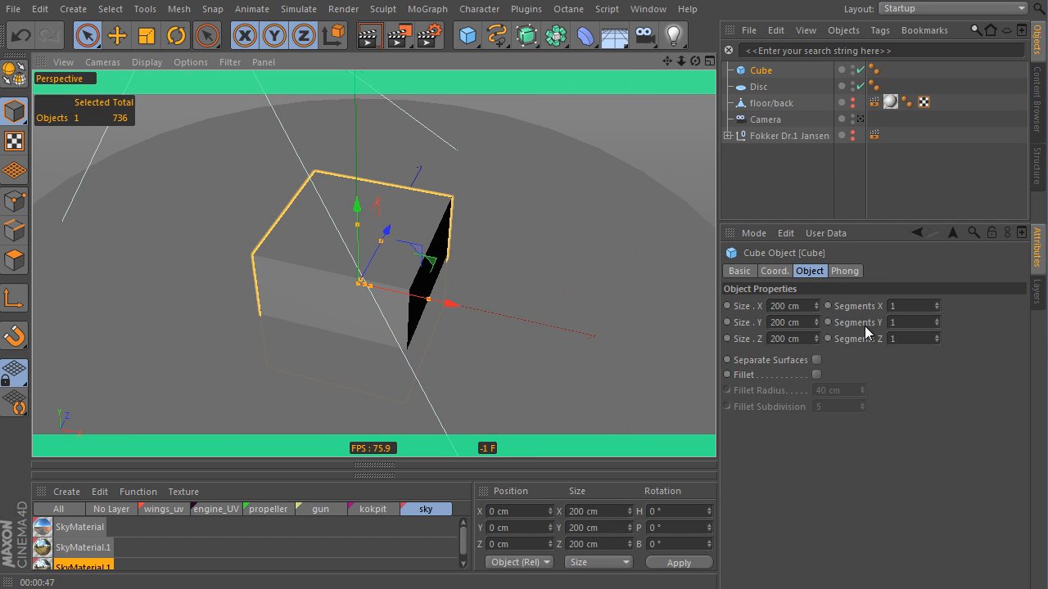
left_click(801, 305)
type("100")
key("Tab")
type("100")
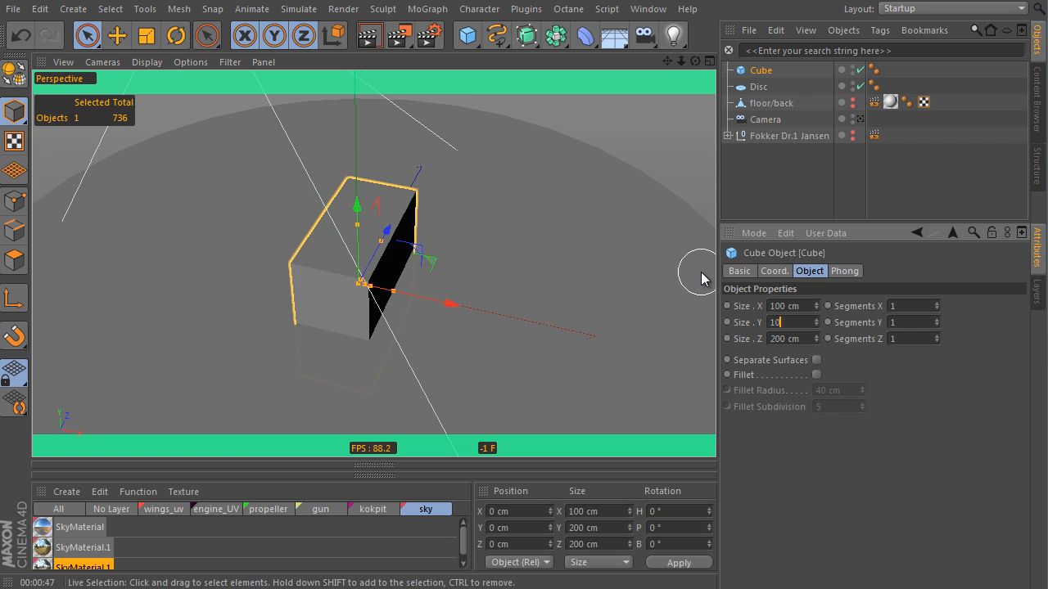
key("Tab")
type("100")
left_click(816, 374)
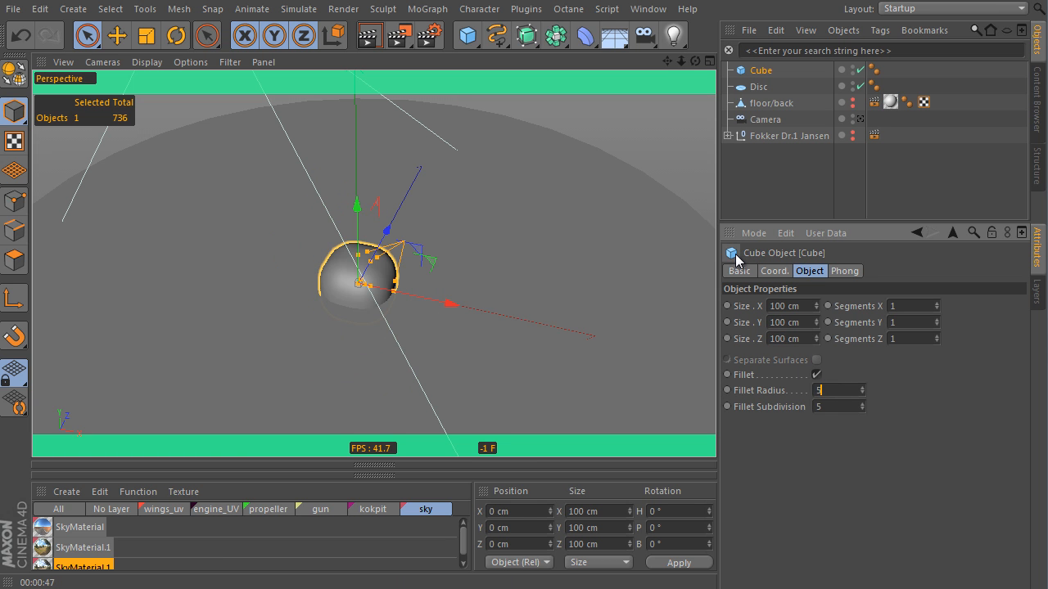
key("Return")
- Arrange the cube in a ring with an Array object and raise the array to Y 50 cm above the disc
left_click_drag(531, 37, 609, 59)
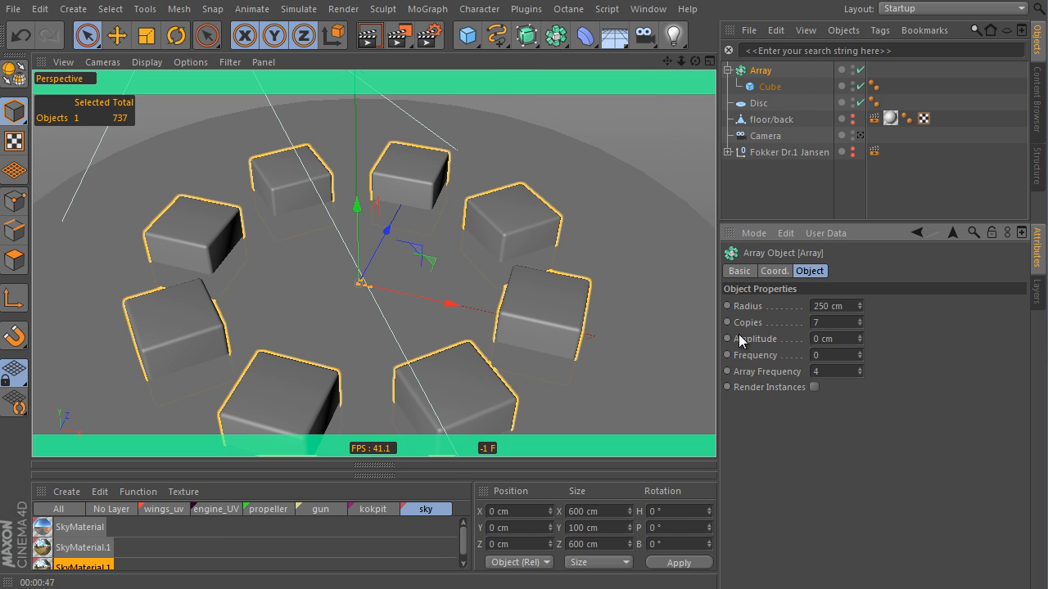
left_click_drag(536, 529, 421, 497)
type("50")
key("Return")
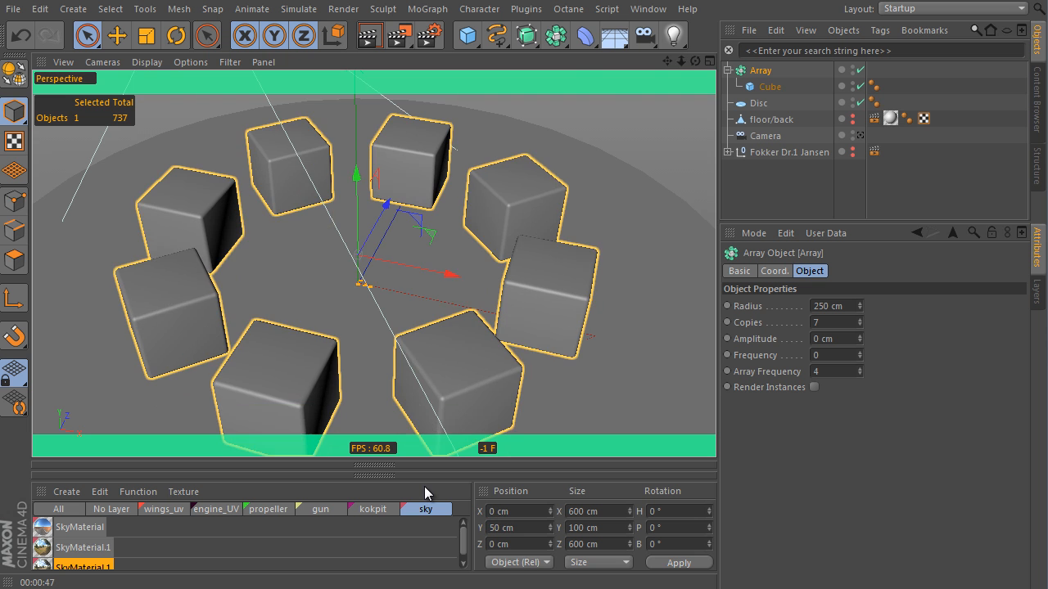
right_click_drag(591, 216, 503, 283, "alt")
left_click_drag(503, 283, 489, 250, "alt")
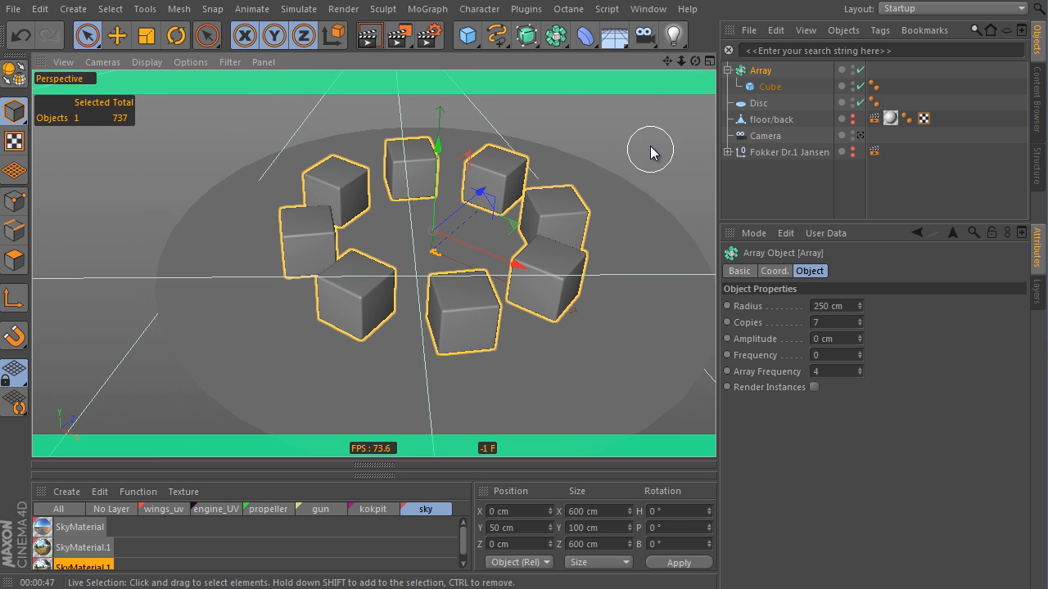
- Load the MoGraph SkyLight R 1,16 preset from the content library into the scene
left_click(1037, 98)
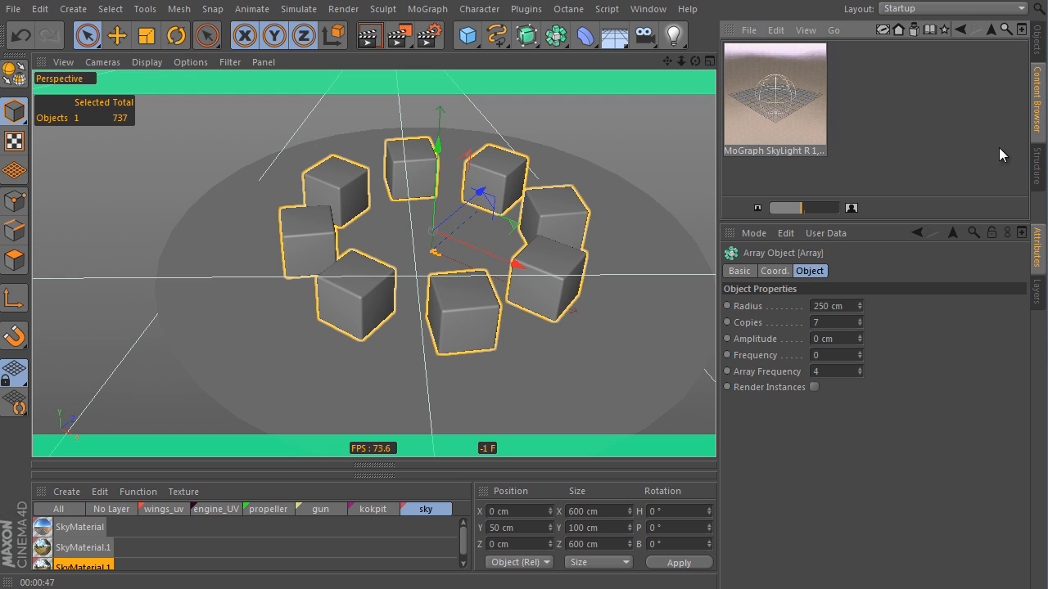
double_click(791, 111)
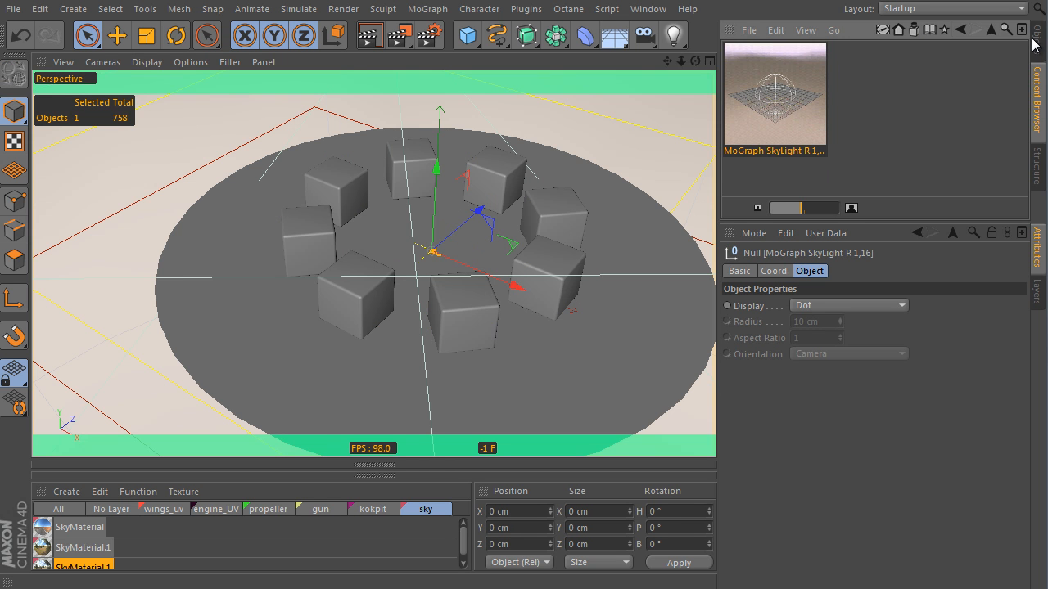
left_click(1037, 37)
left_click(727, 86)
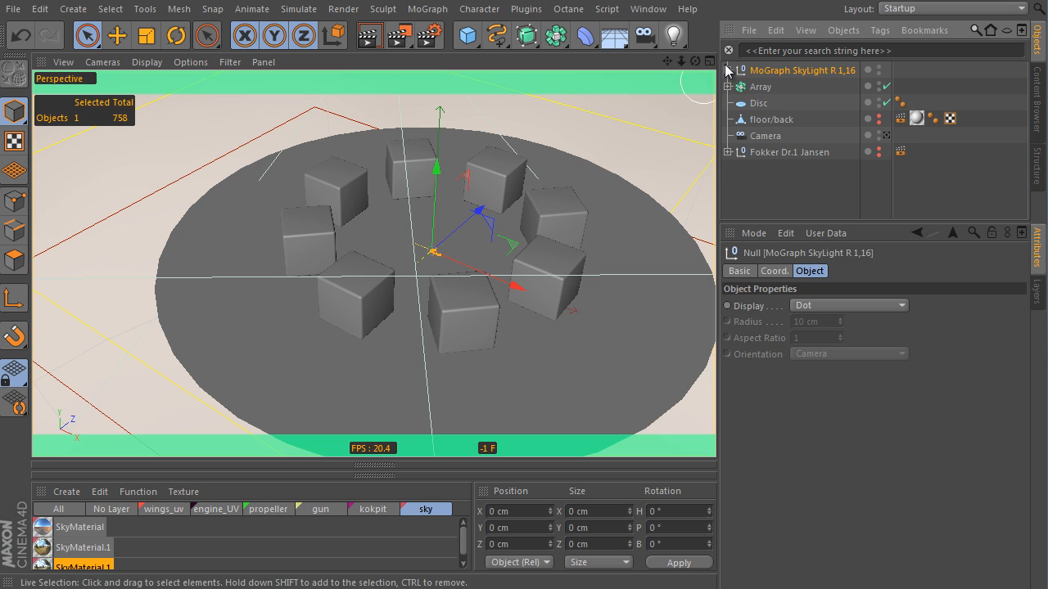
- Examine the preset's contents: the credits, the Sun light around the disc, the Sky object and the Mograph - SkyLight user data
left_click(728, 69)
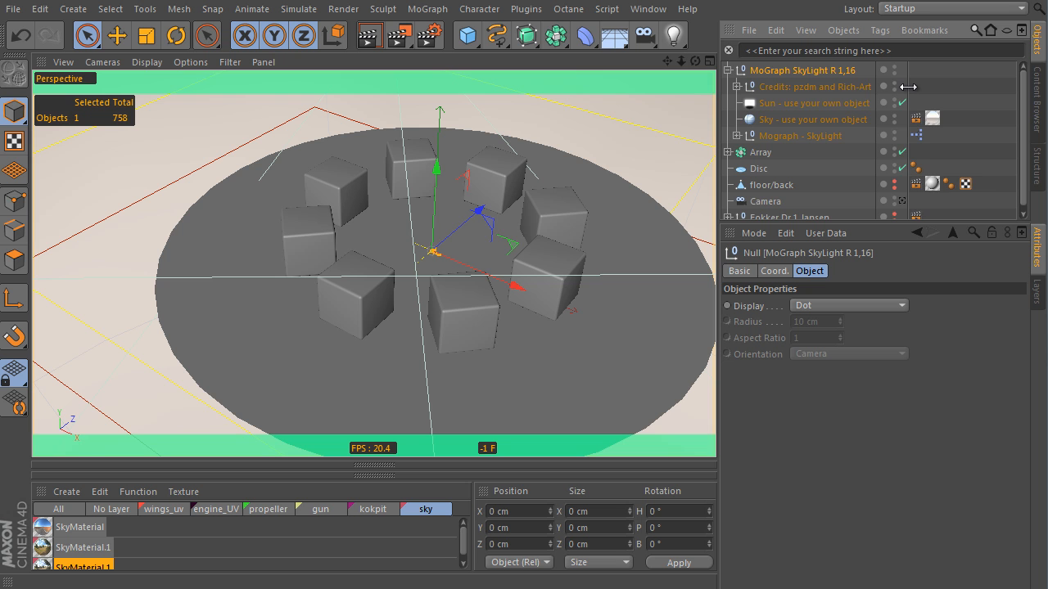
left_click_drag(907, 86, 958, 86)
left_click(736, 87)
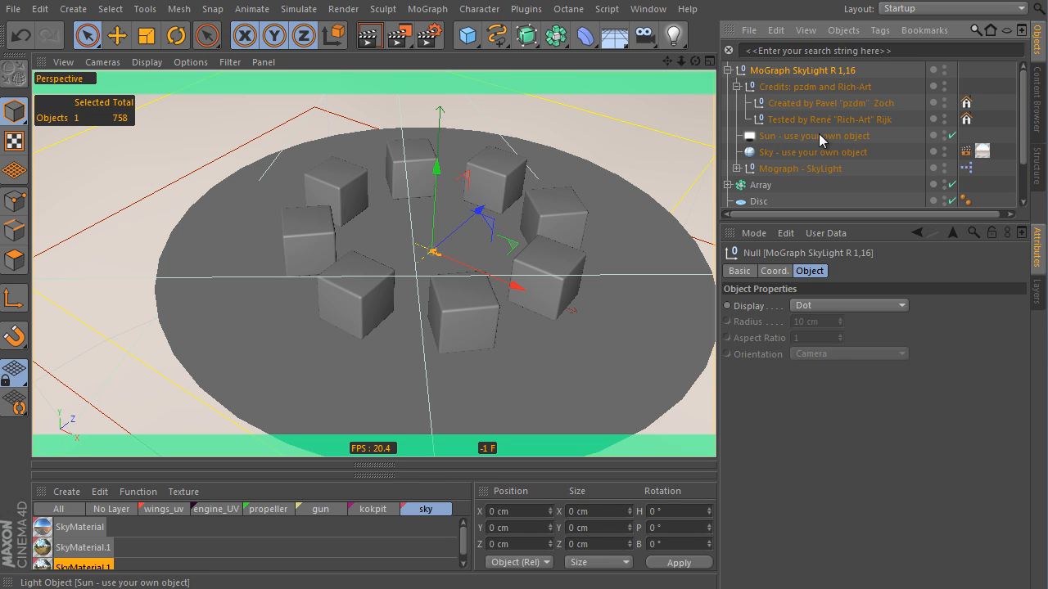
left_click(737, 87)
left_click(786, 106)
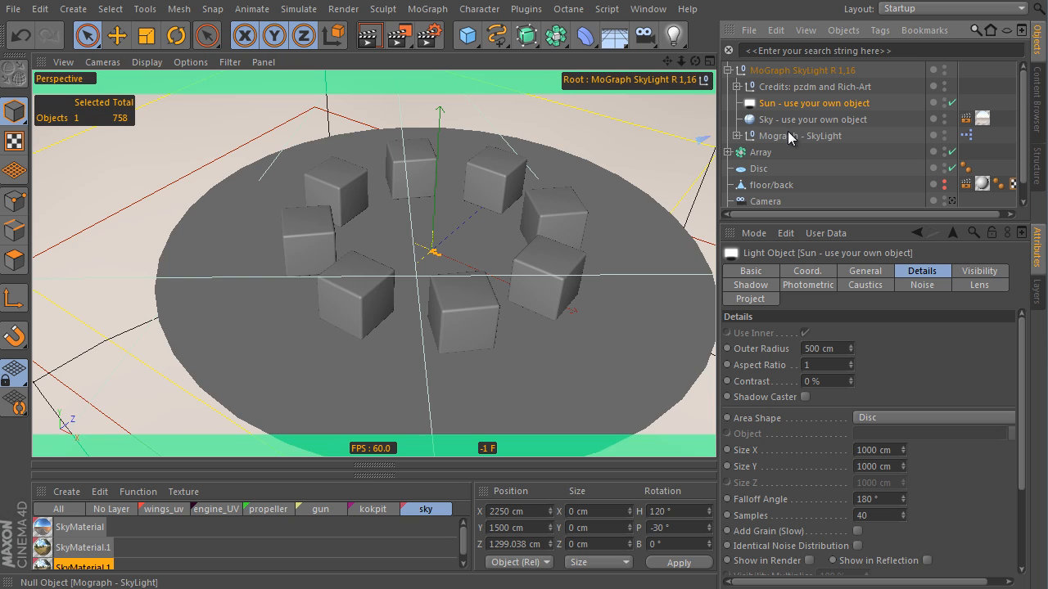
right_click_drag(524, 168, 211, 337, "alt")
middle_click_drag(544, 198, 300, 323, "alt")
left_click_drag(473, 259, 541, 229, "alt")
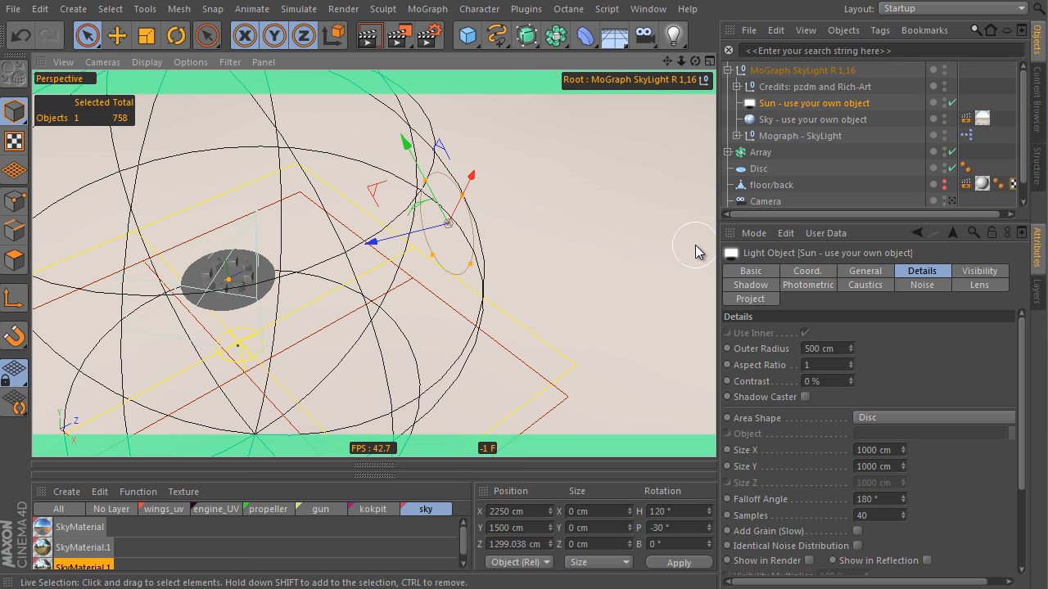
left_click(776, 119)
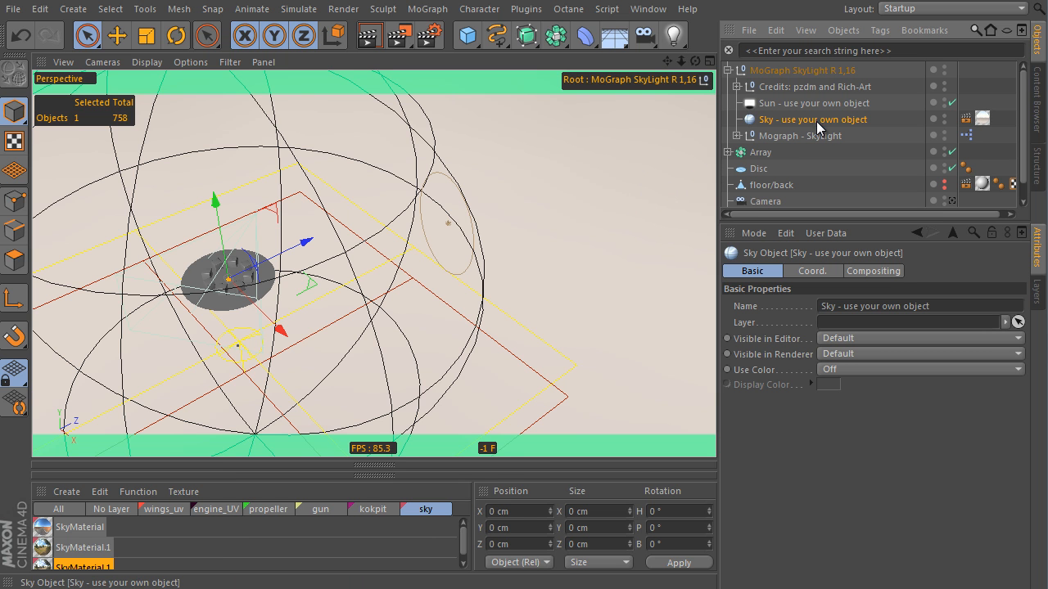
left_click(778, 136)
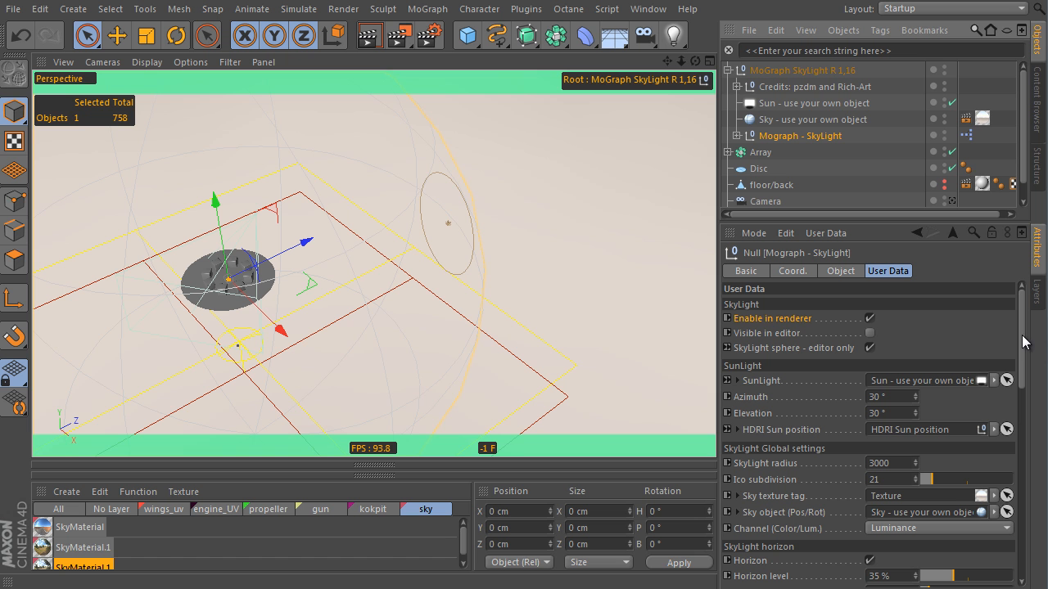
- Render a close view of the cube ring on the disc lit by the skylight preset
left_click_drag(87, 35, 164, 52)
scroll(318, 246, "up", 3)
scroll(317, 245, "up", 5)
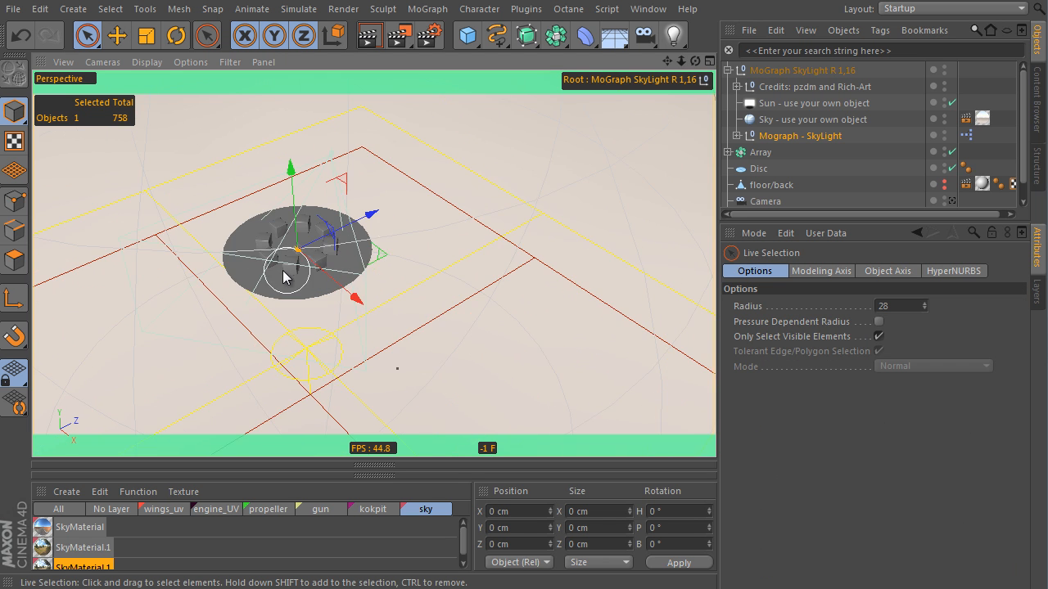
scroll(443, 262, "up", 4)
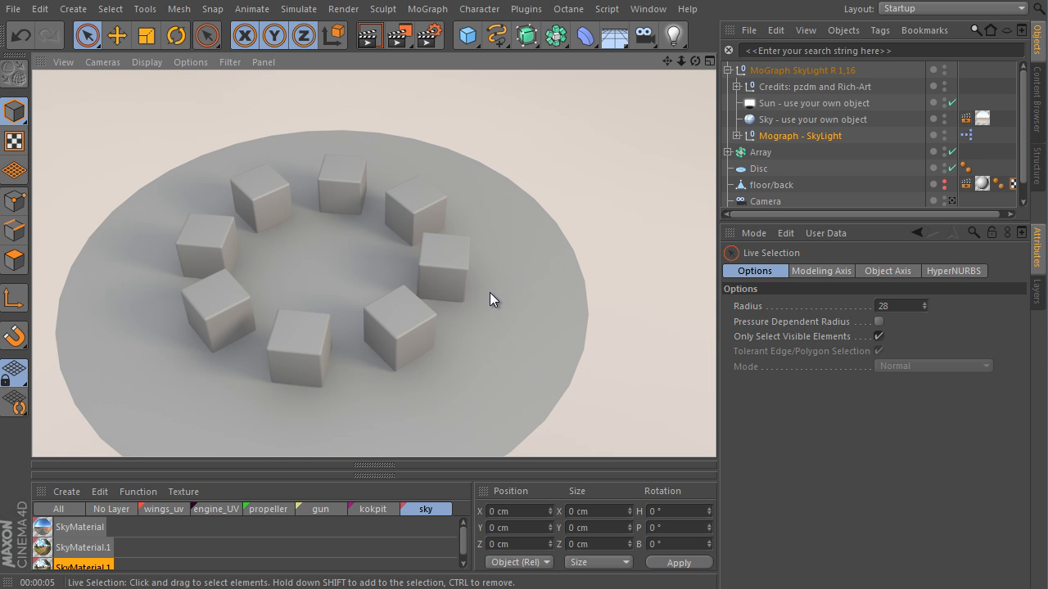
left_click_drag(479, 296, 429, 299, "alt")
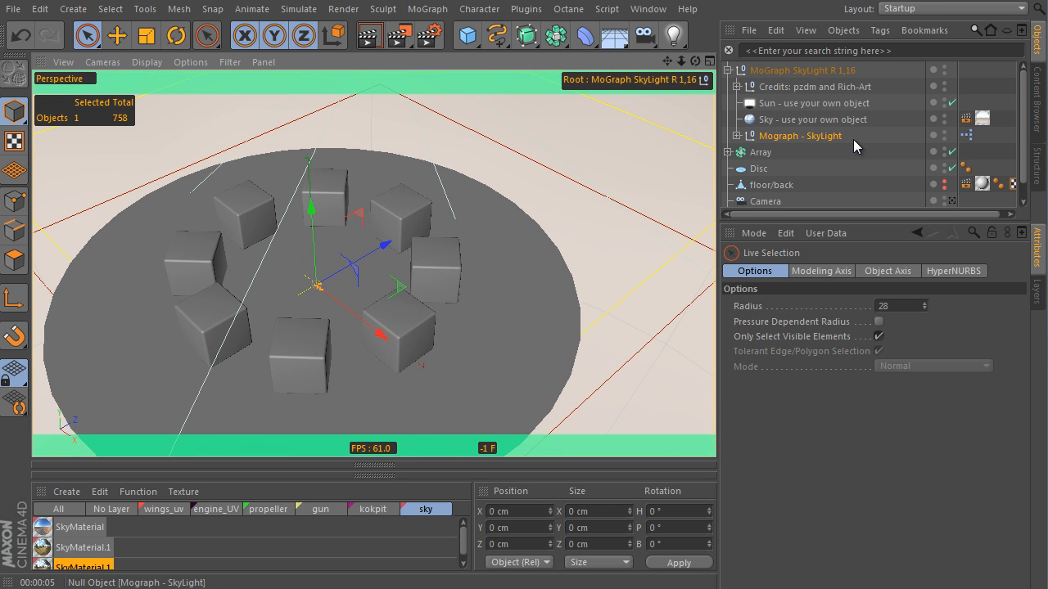
- Hide the preset's Sky object in the editor so the rig around the disc can be seen
left_click(790, 138)
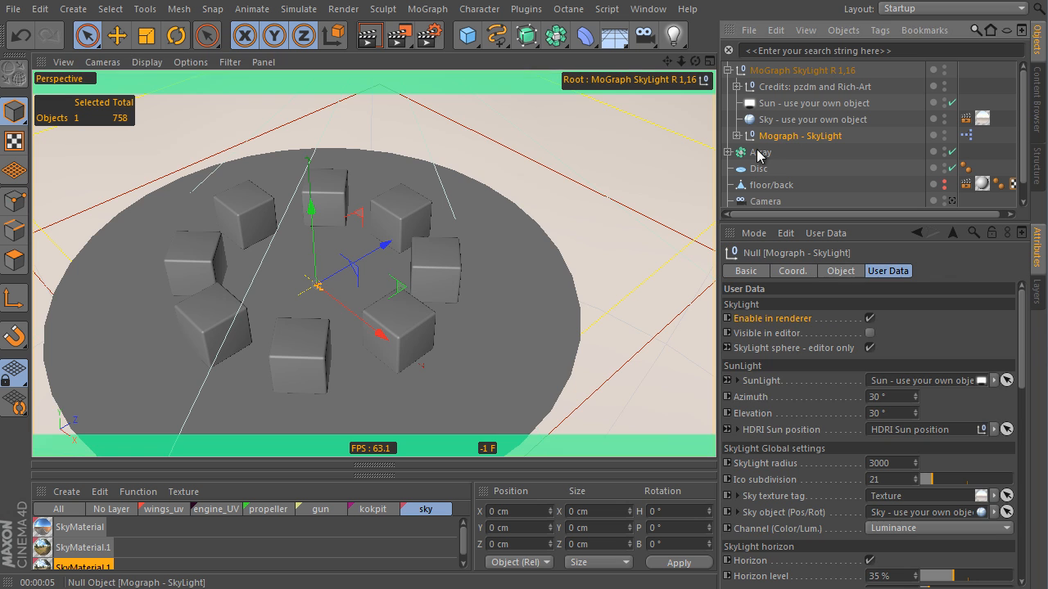
scroll(470, 237, "down", 5)
scroll(471, 238, "down", 2)
middle_click_drag(538, 214, 426, 307, "alt")
scroll(427, 307, "down", 4)
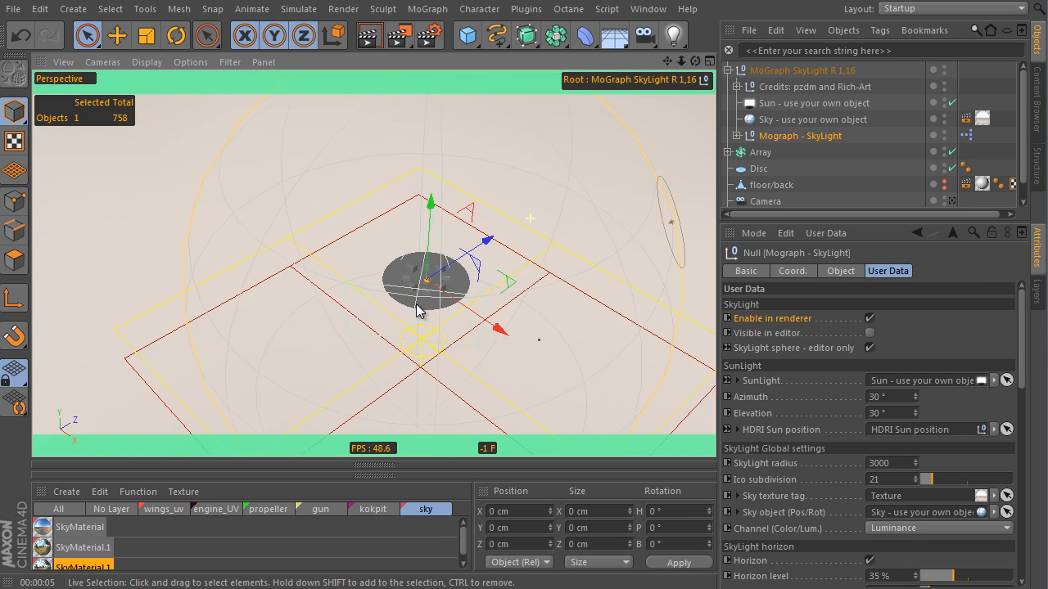
middle_click_drag(530, 251, 377, 276, "alt")
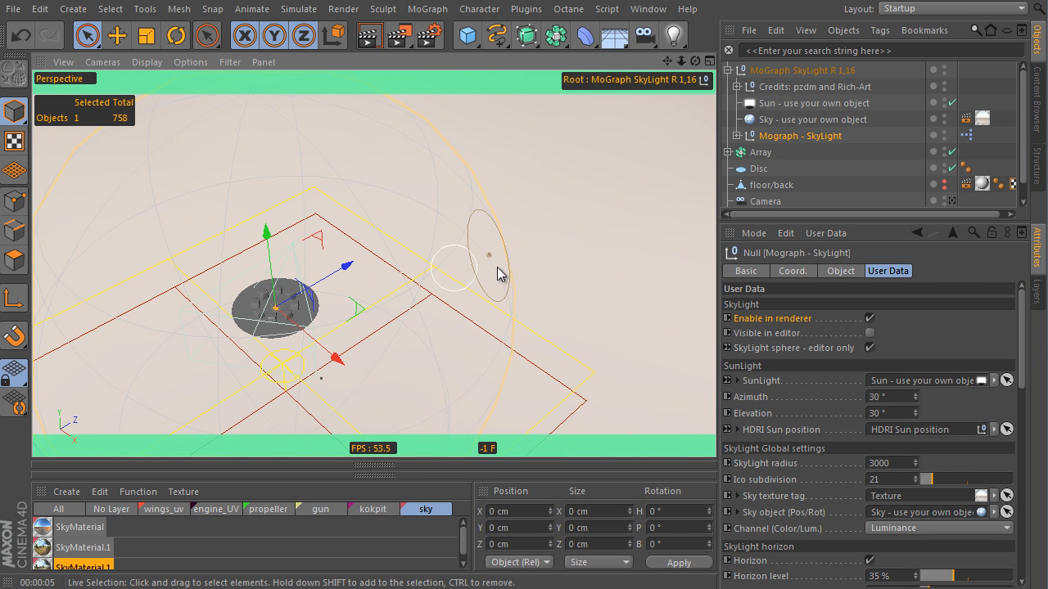
left_click(786, 120)
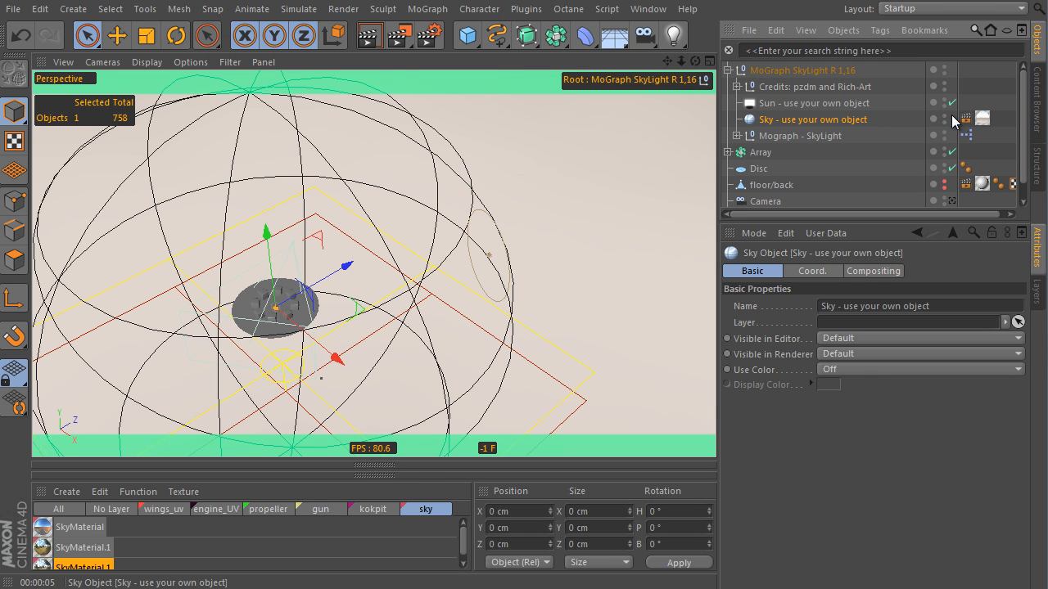
left_click(945, 117)
left_click(945, 117)
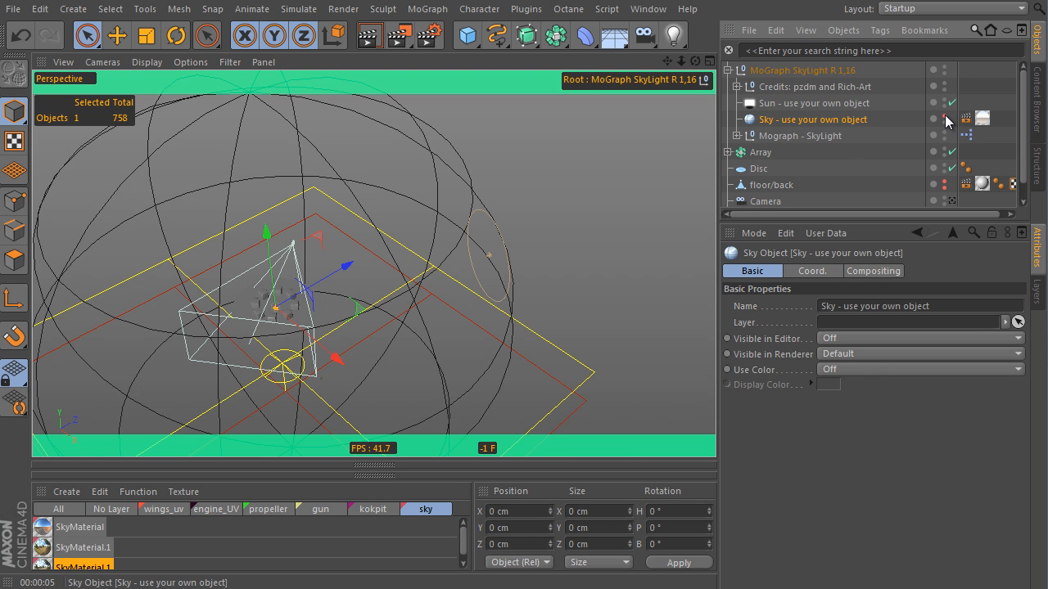
- Render the scene with the Mograph - SkyLight disabled in the renderer, then re-enable it and render again for comparison
left_click(807, 137)
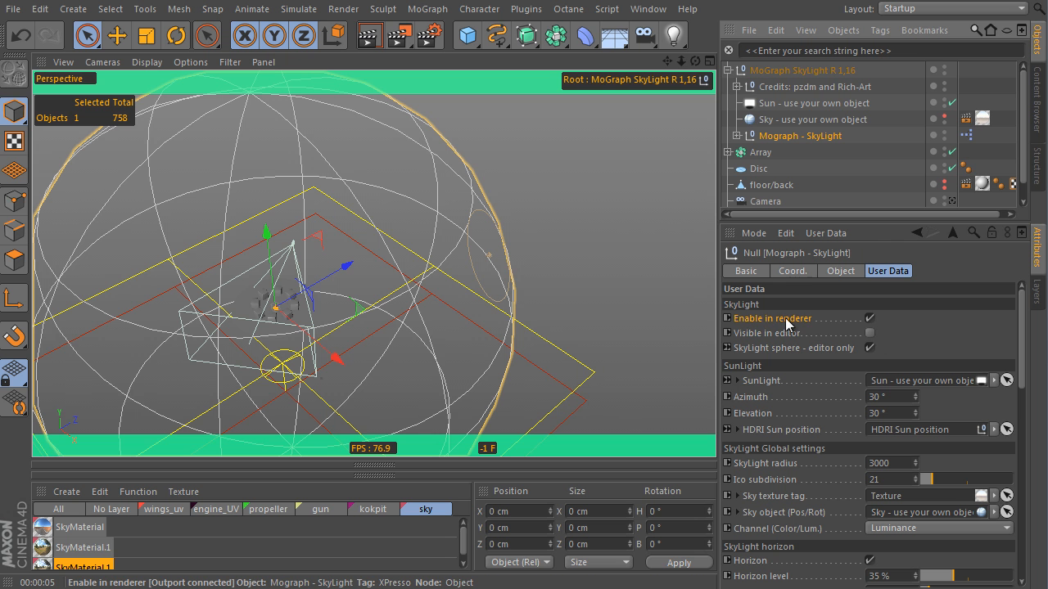
left_click(870, 333)
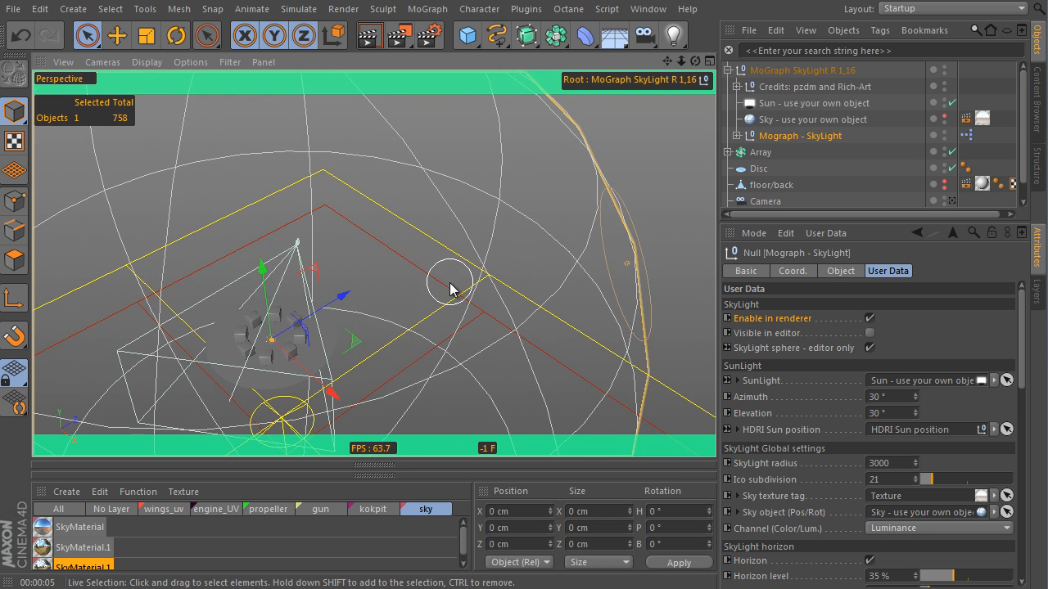
left_click(869, 319)
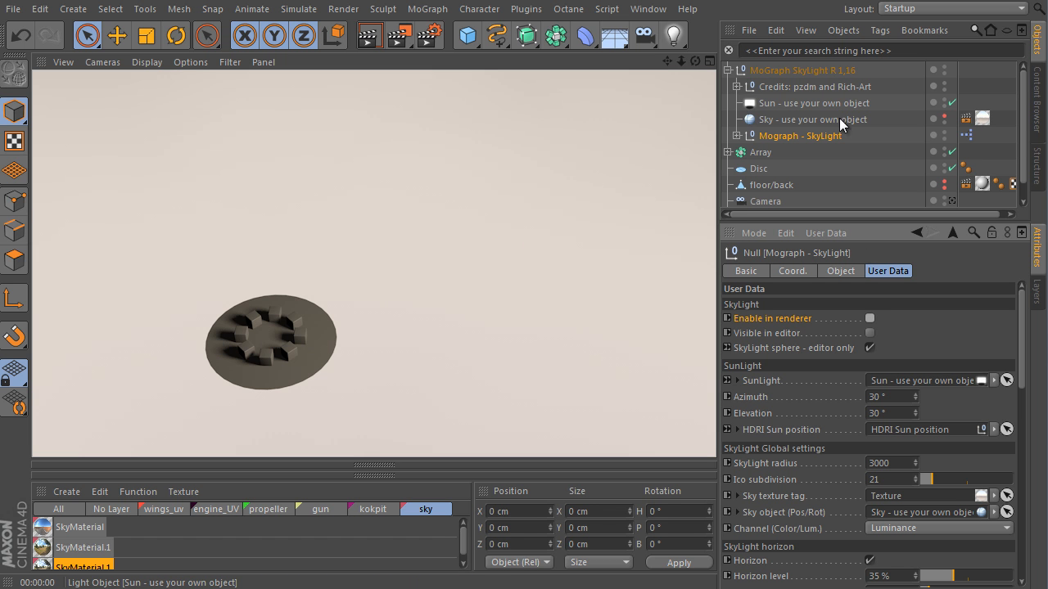
left_click(869, 319)
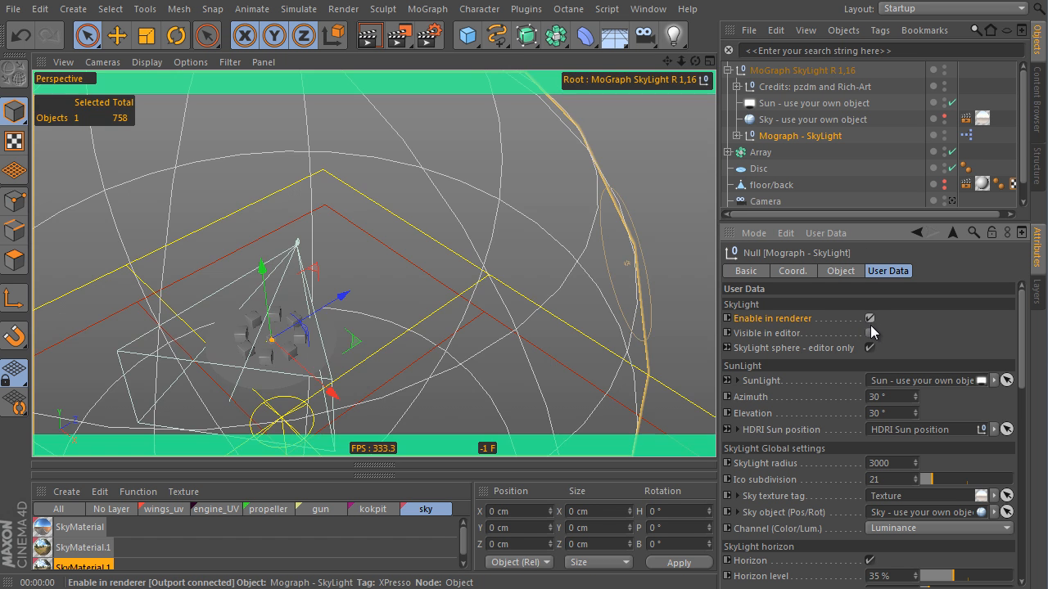
left_click(371, 44)
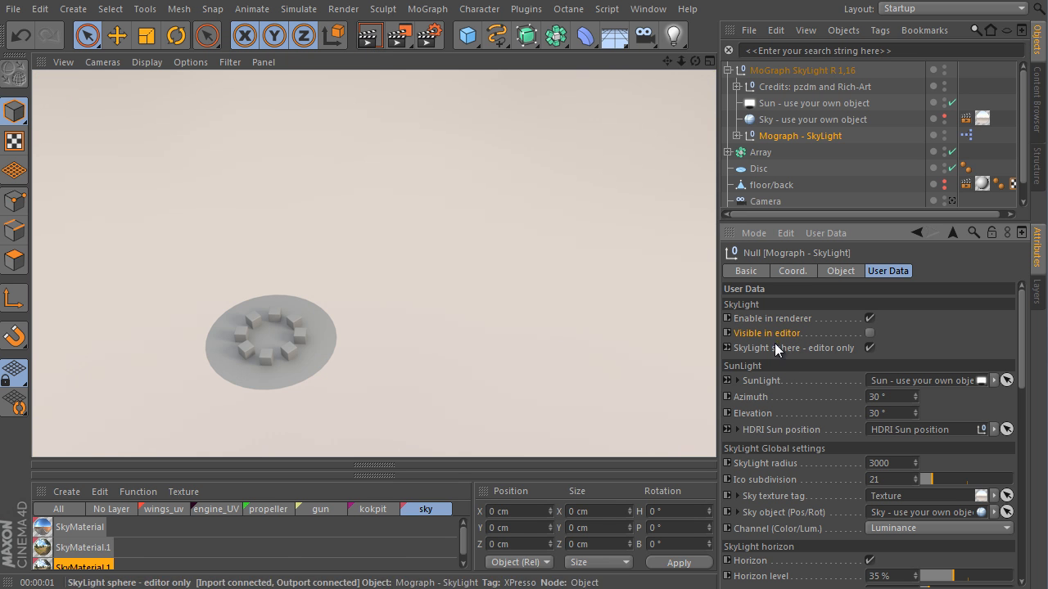
- Make the Mograph - SkyLight lights visible in the editor and switch off its editor-only SkyLight sphere
left_click(870, 334)
left_click(869, 348)
scroll(581, 232, "down", 3)
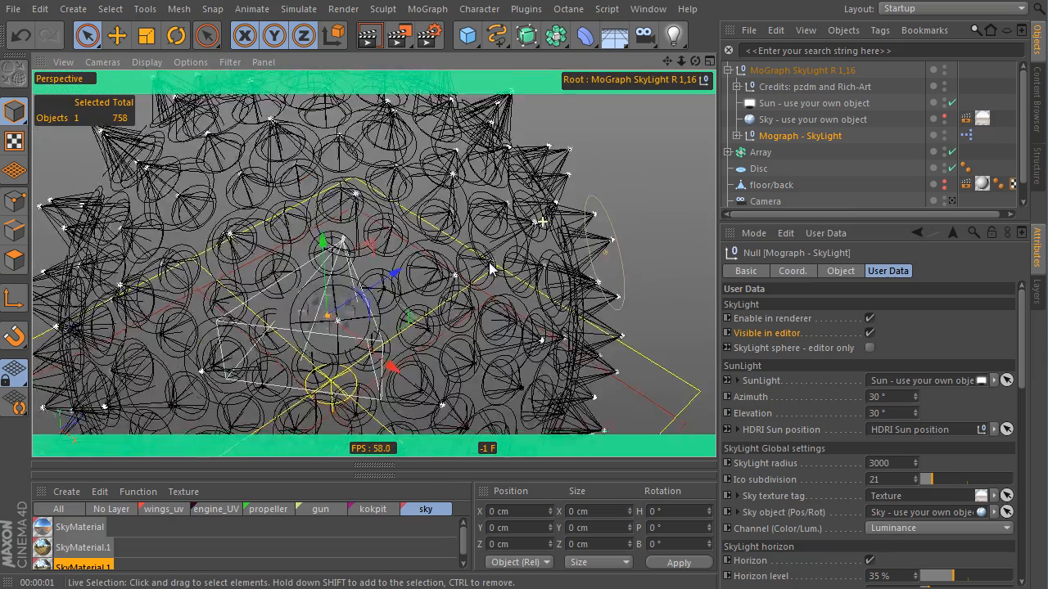
scroll(554, 290, "down", 5)
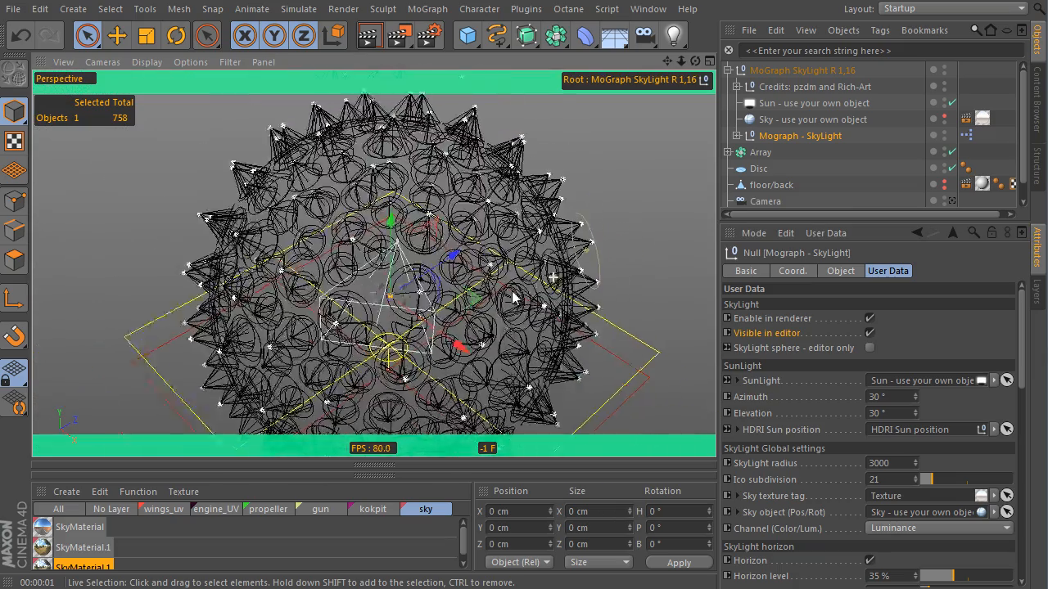
scroll(517, 322, "up", 4)
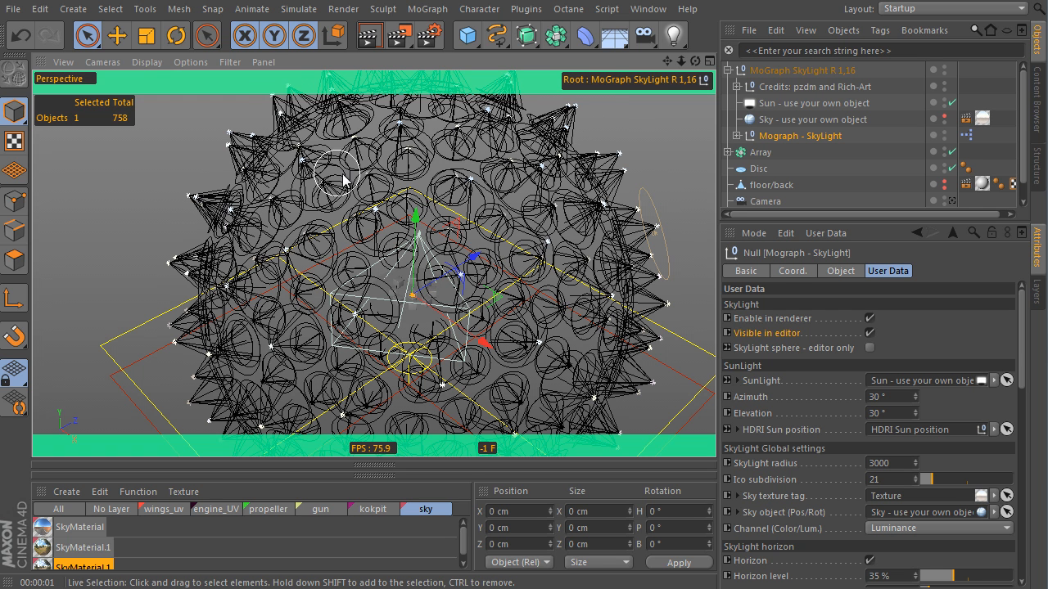
- Hide the Mograph - SkyLight lights in the editor and switch on its editor-only SkyLight sphere
scroll(302, 263, "up", 3)
right_click_drag(416, 242, 509, 233, "alt")
middle_click_drag(510, 234, 403, 293, "alt")
right_click_drag(402, 293, 473, 278, "alt")
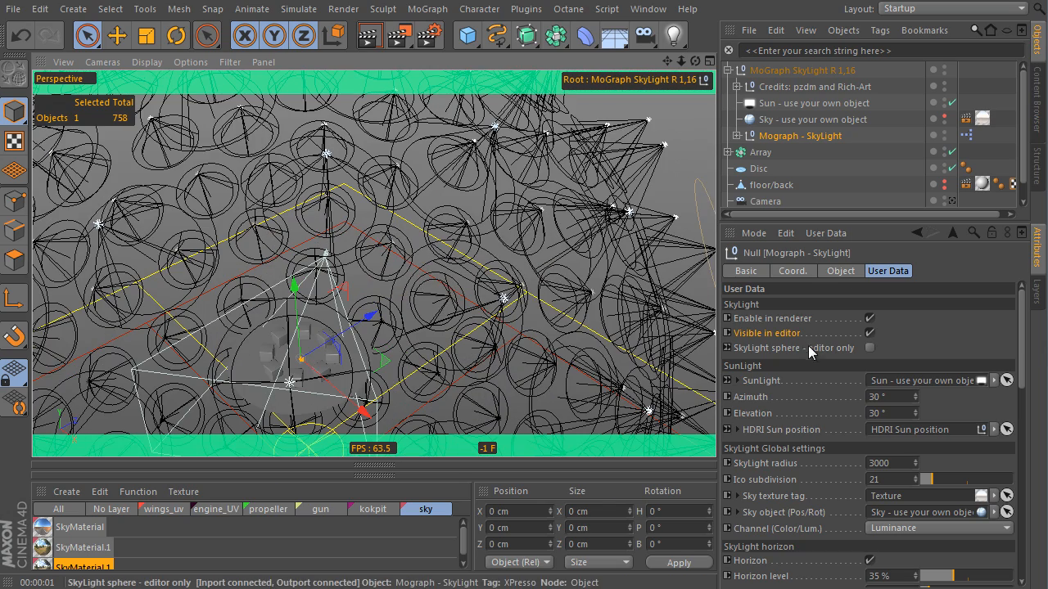
left_click(870, 333)
left_click(840, 351)
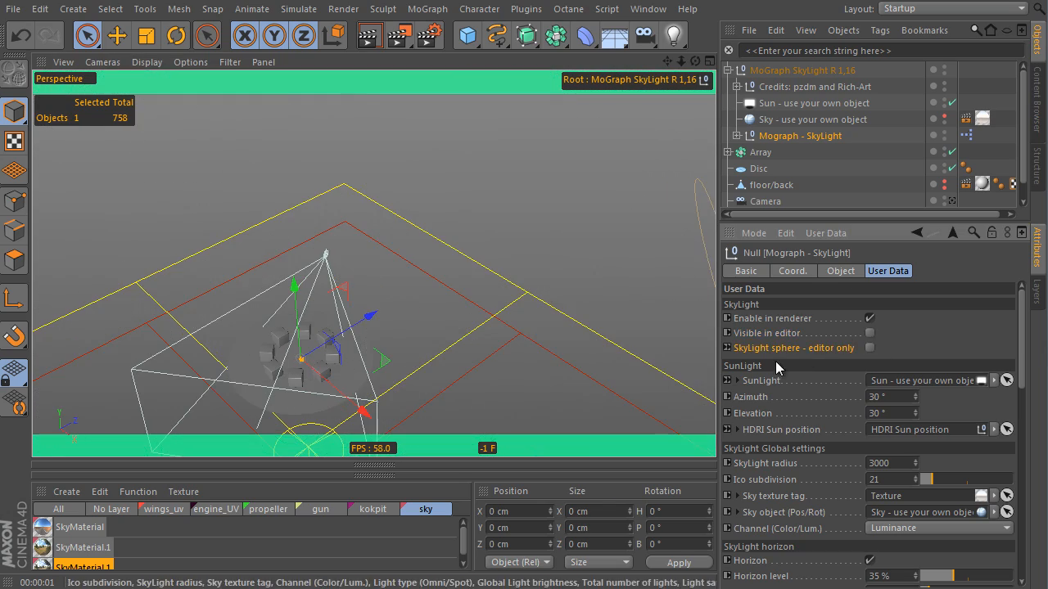
left_click(869, 349)
right_click_drag(498, 234, 411, 304, "alt")
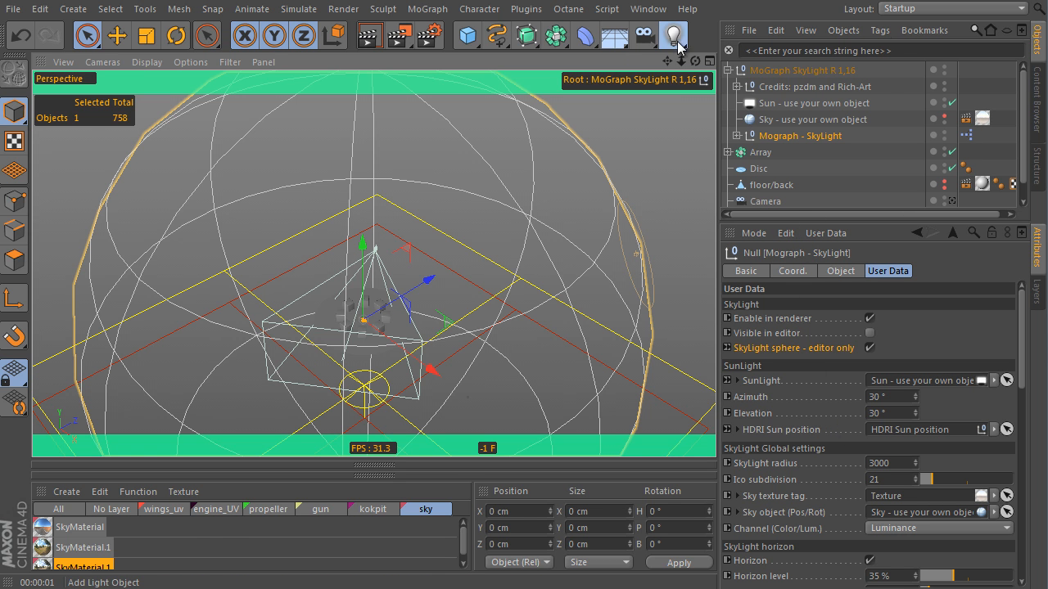
- Add a light object, change its type to Area and set its Size Y to 880 cm
left_click_drag(677, 41, 753, 55)
left_click(752, 54)
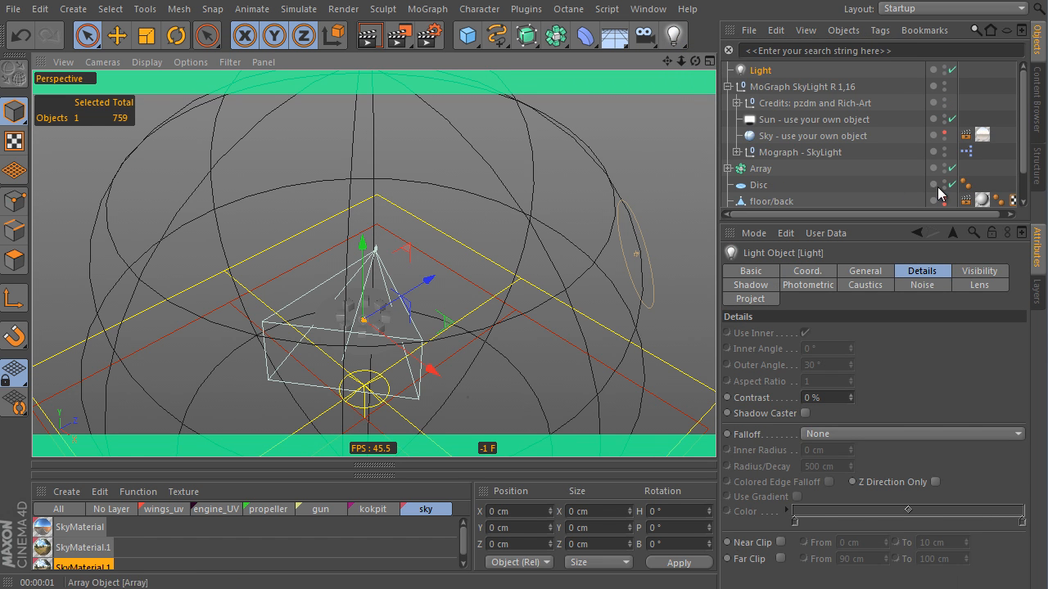
left_click(878, 271)
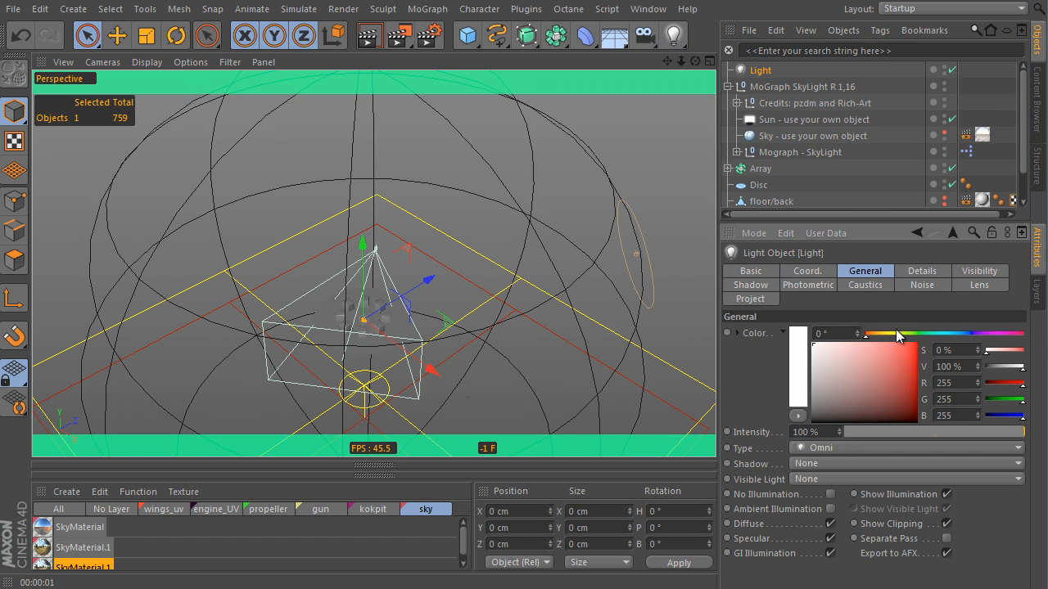
left_click(845, 447)
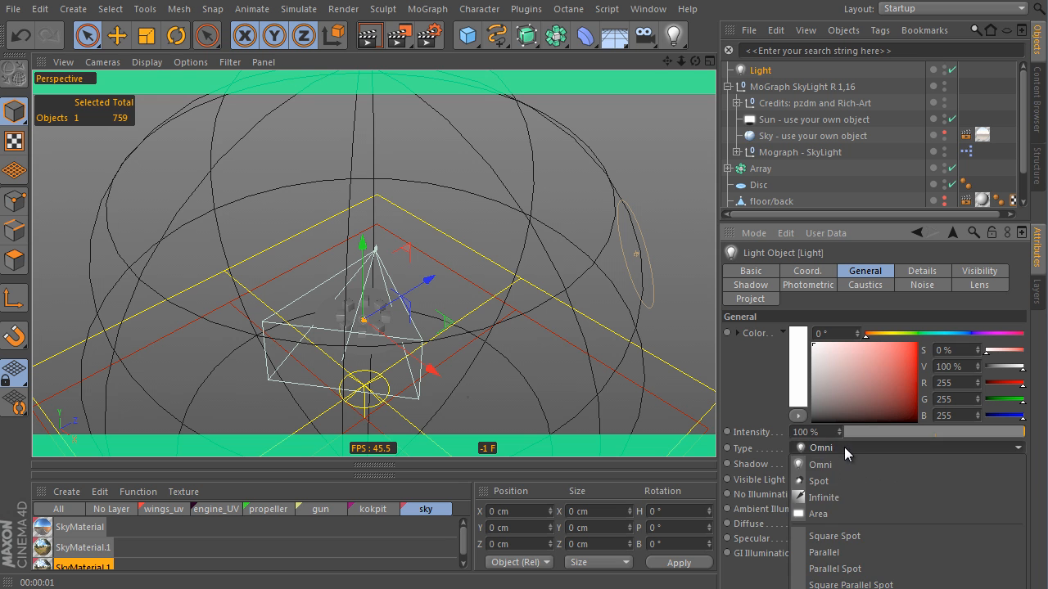
left_click(848, 507)
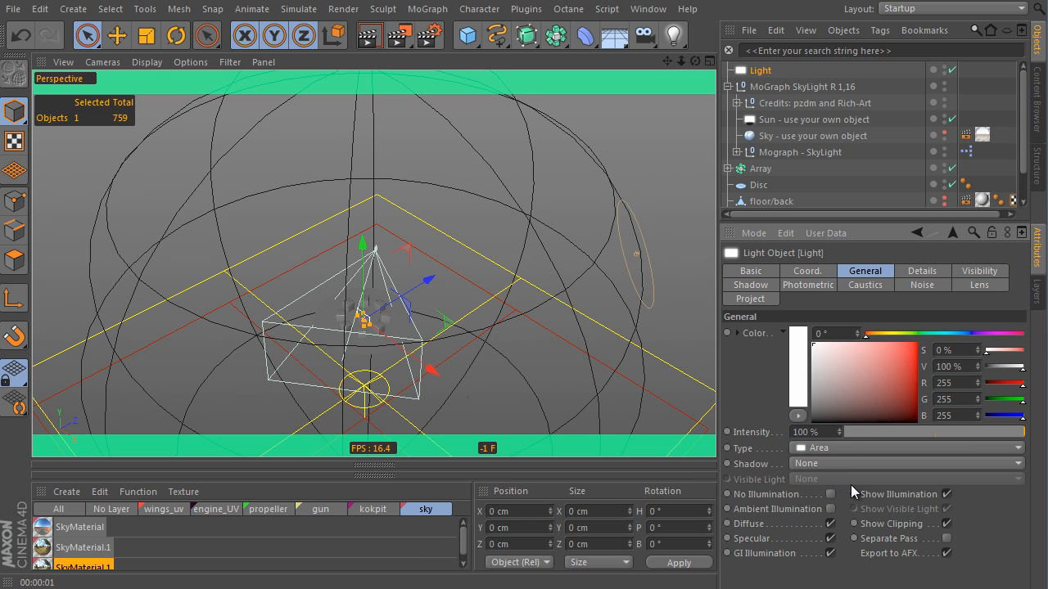
left_click(923, 273)
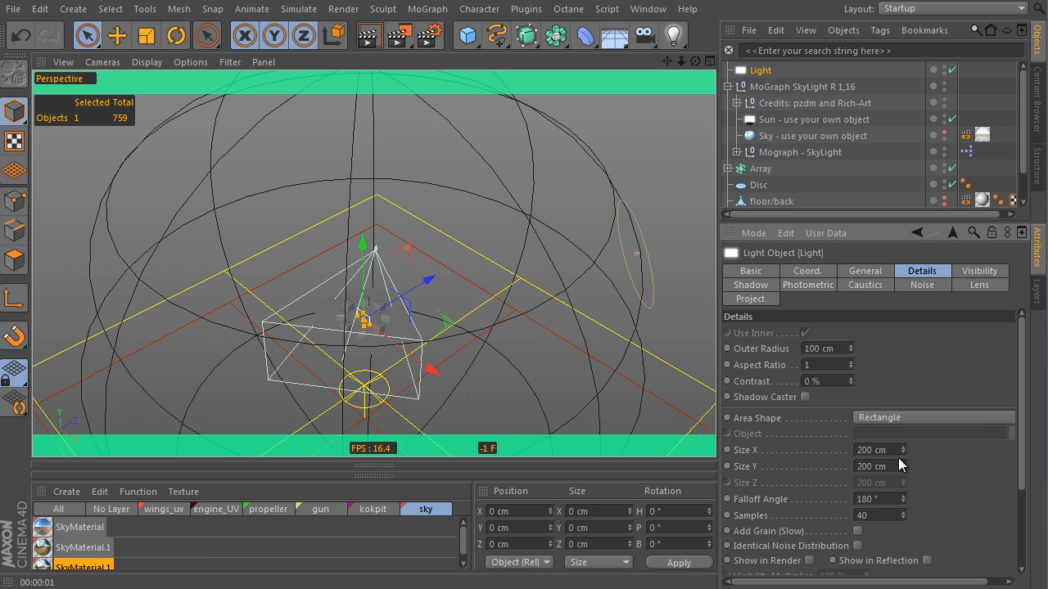
mouse_move(903, 466)
left_mouse_down()
mouse_move(942, 451)
mouse_move(907, 459)
left_mouse_up()
- Link the new area light as the SunLight of Mograph - SkyLight and view it in place around the dome
left_click(808, 152)
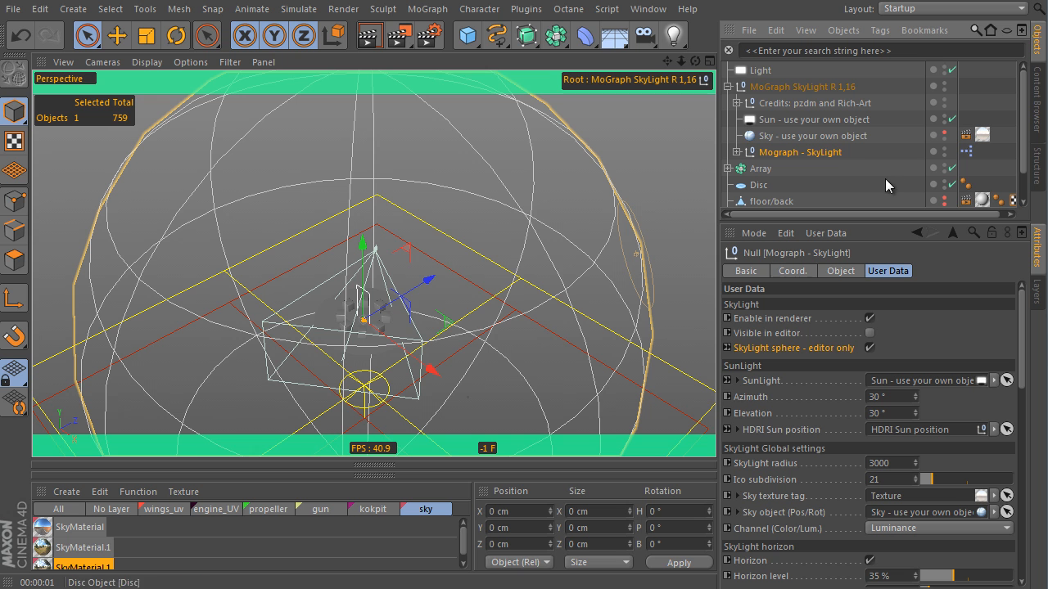
left_click_drag(763, 71, 906, 387)
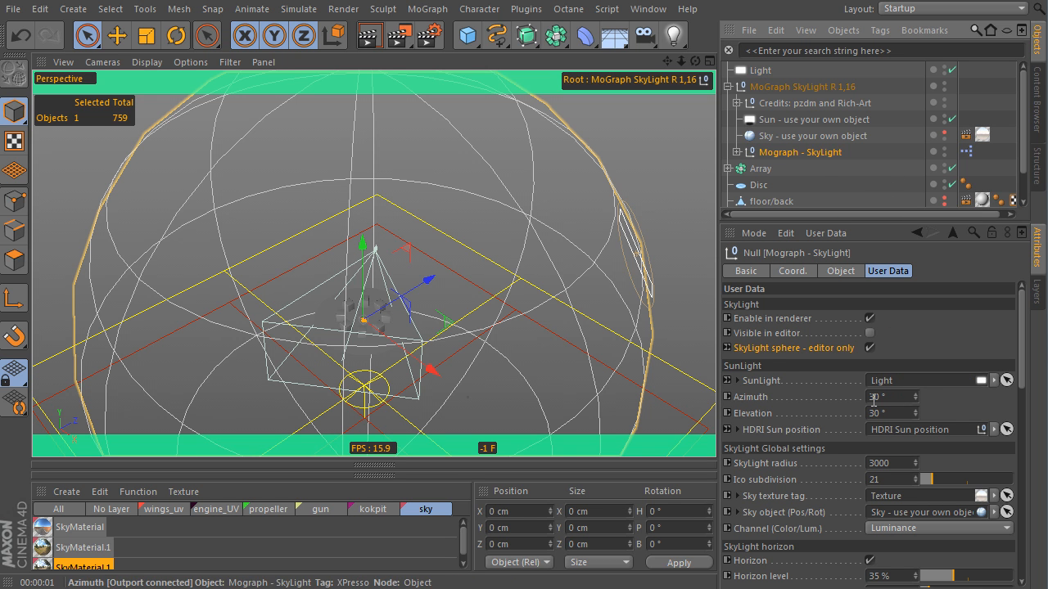
left_click_drag(604, 313, 503, 308, "alt")
middle_click_drag(501, 301, 174, 201, "alt")
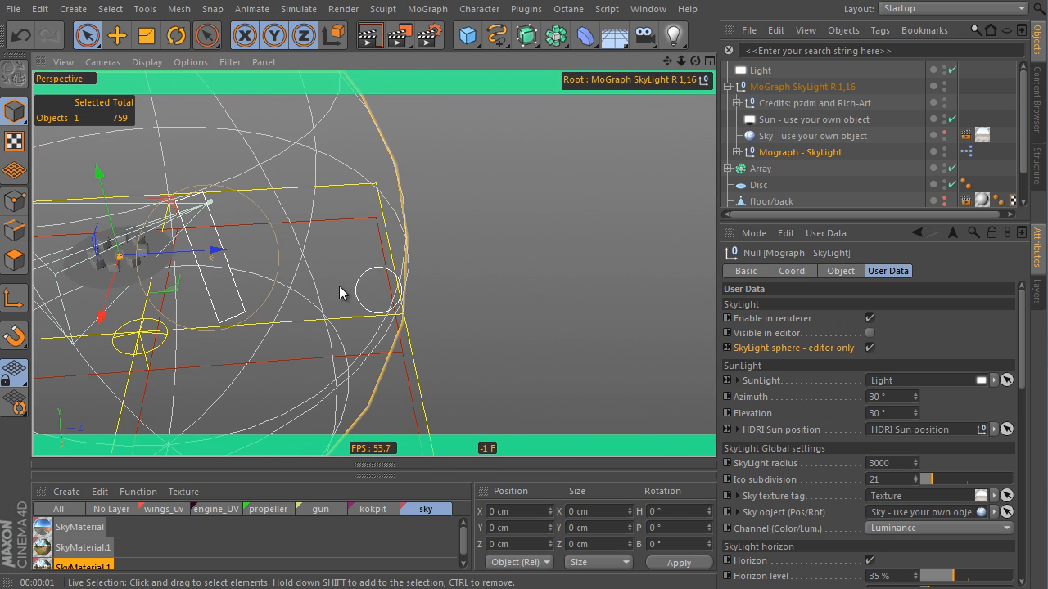
middle_click_drag(252, 272, 323, 287, "alt")
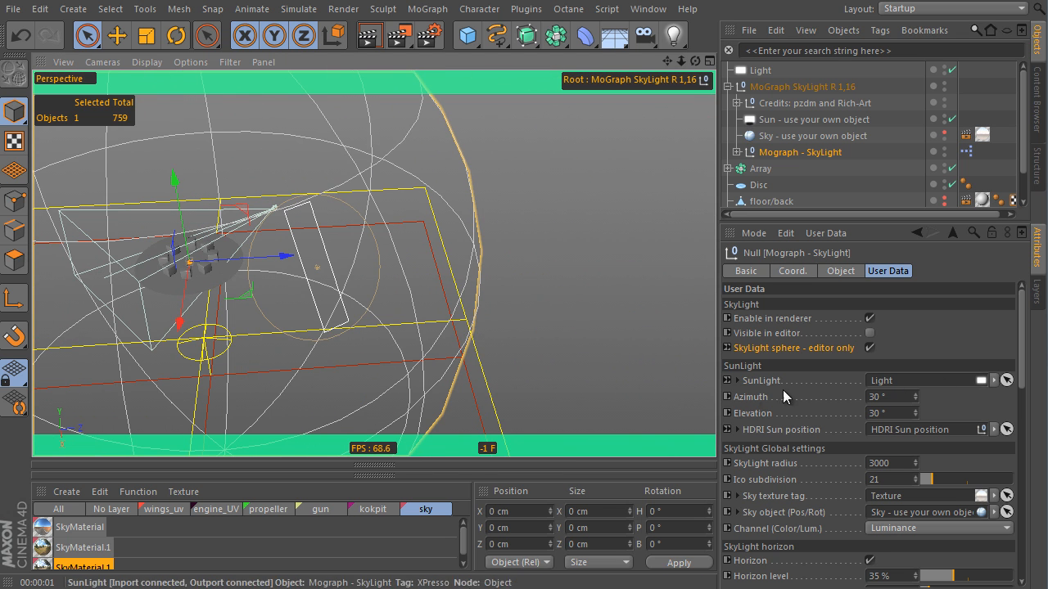
- Set the sun's azimuth to 31° and elevation to 39°, and the SkyLight radius to 3174
mouse_move(913, 395)
left_mouse_down()
mouse_move(917, 316)
mouse_move(914, 422)
mouse_move(914, 398)
left_mouse_up()
scroll(584, 330, "down", 2)
mouse_move(435, 273)
left_mouse_down("alt")
mouse_move(424, 252)
mouse_move(495, 265)
mouse_move(445, 291)
mouse_move(481, 237)
left_mouse_up("alt")
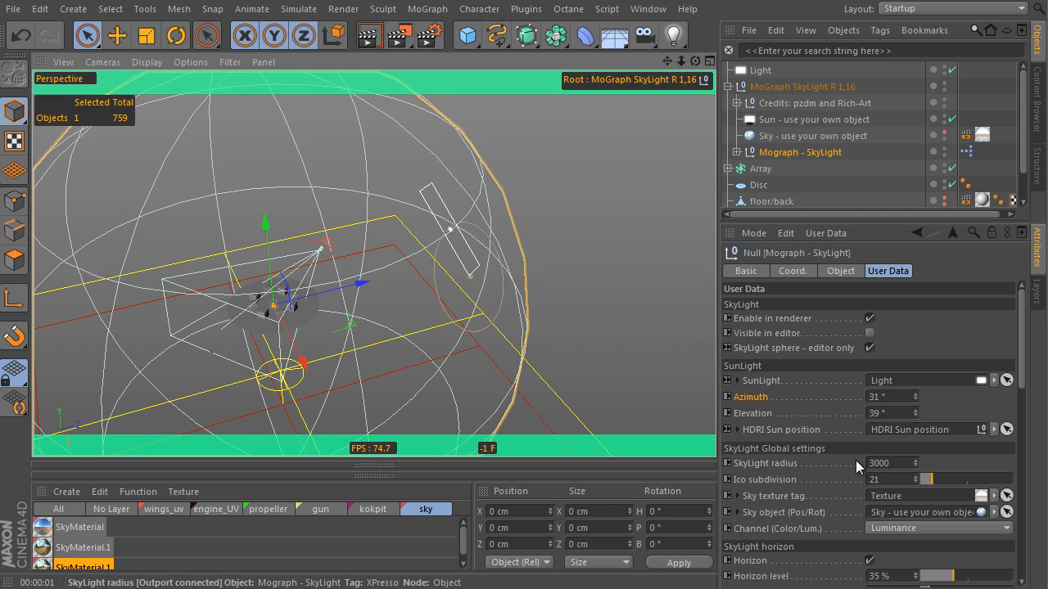
left_click_drag(915, 463, 909, 229)
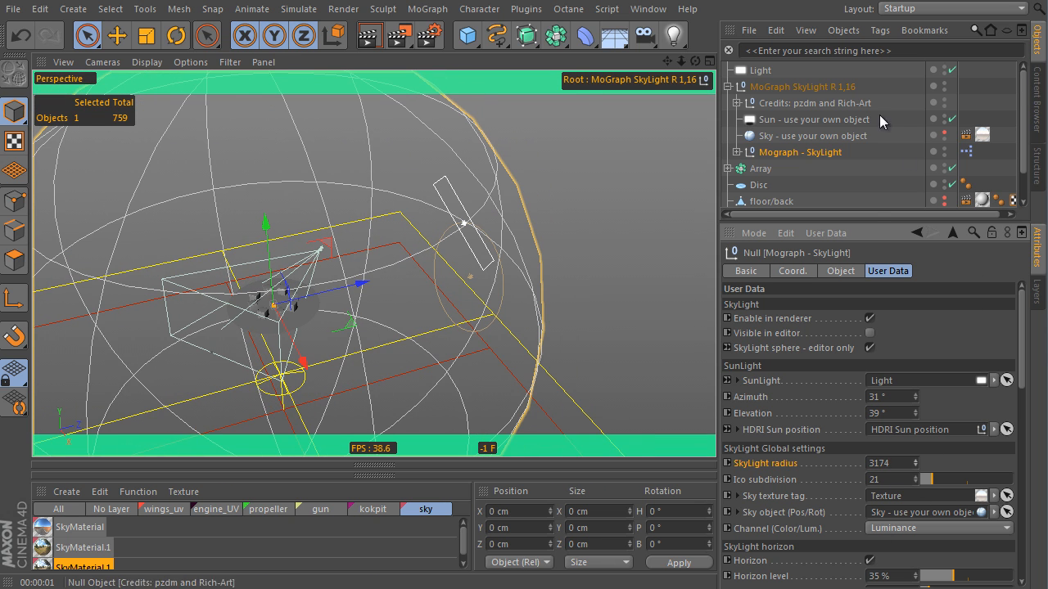
- Relink the preset's own Sun object as the SunLight and delete the extra area light
left_click_drag(791, 120, 892, 382)
left_click(810, 68)
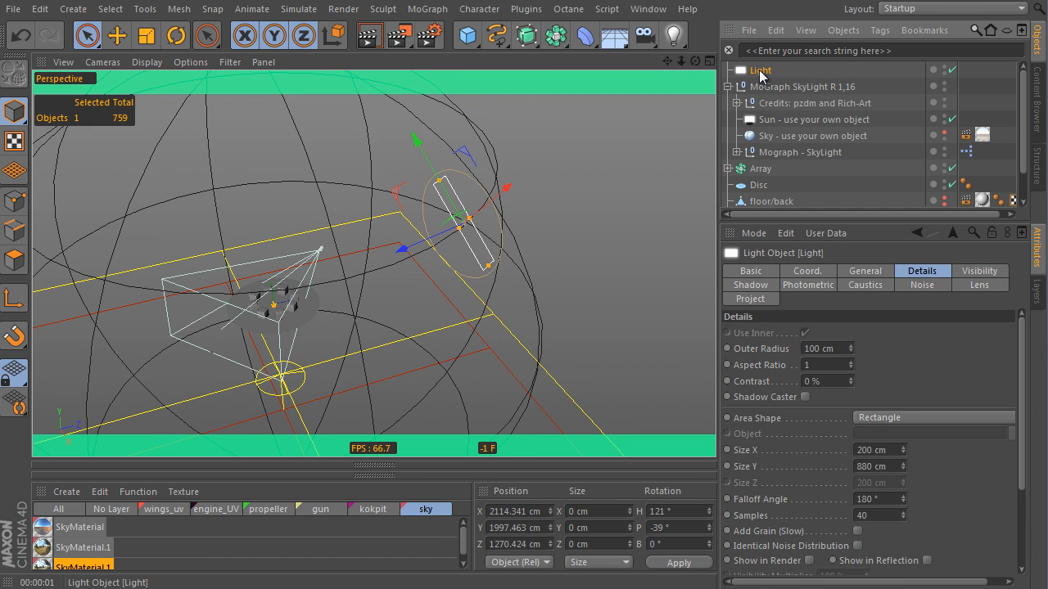
key("Delete")
scroll(357, 300, "down", 1)
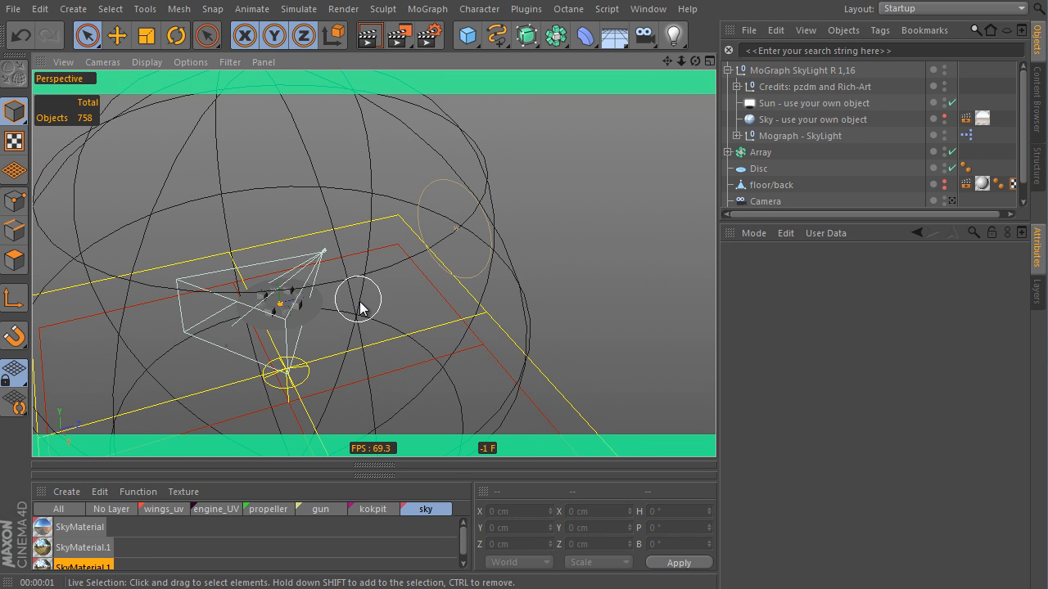
- Display the Mograph - SkyLight lights instead of the sphere in the editor and set the Ico subdivision to 17
left_click(812, 137)
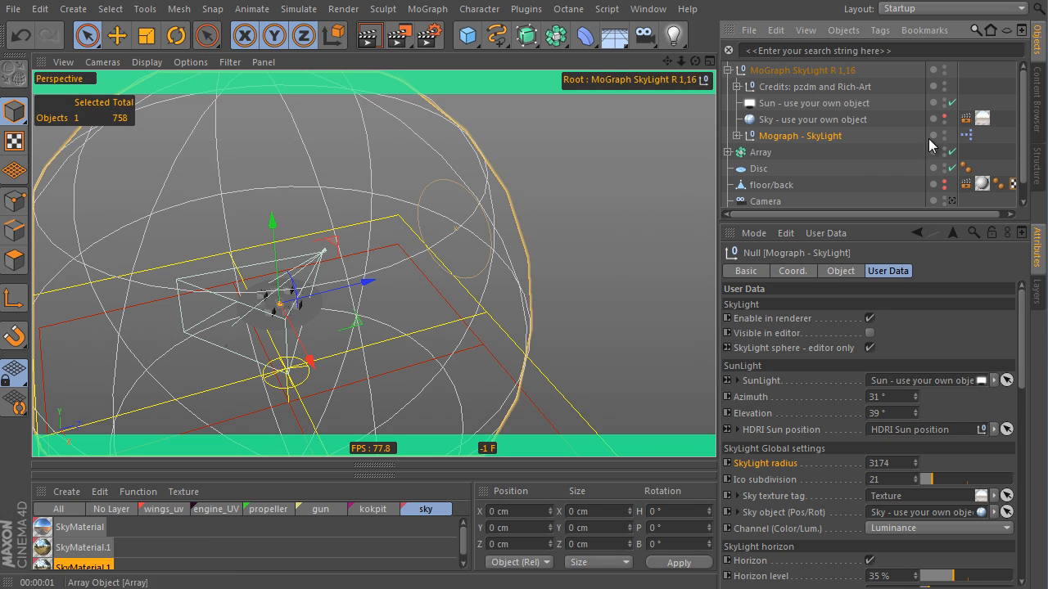
left_click(870, 347)
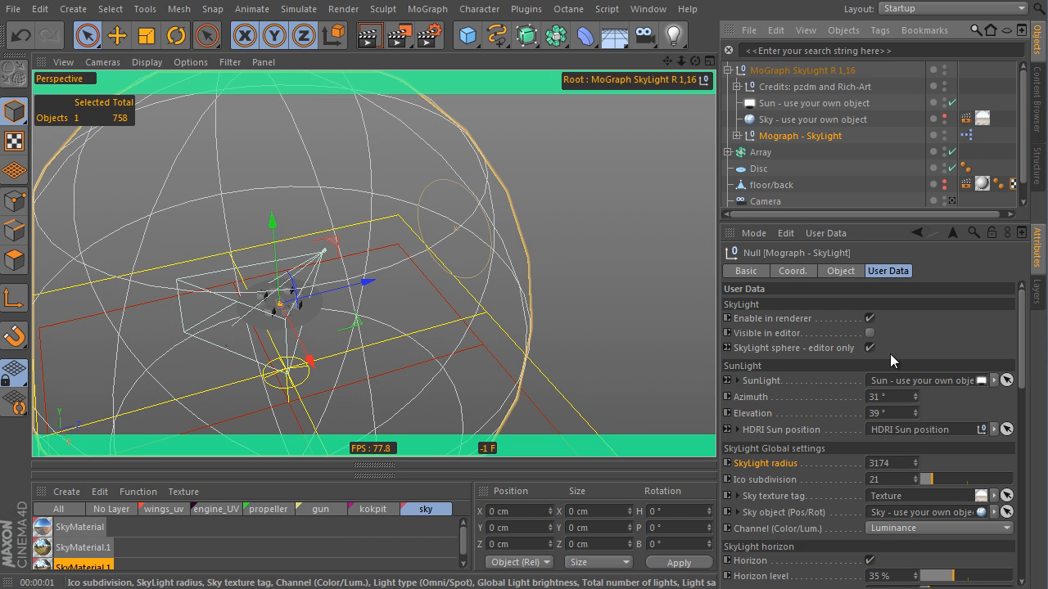
left_click(870, 334)
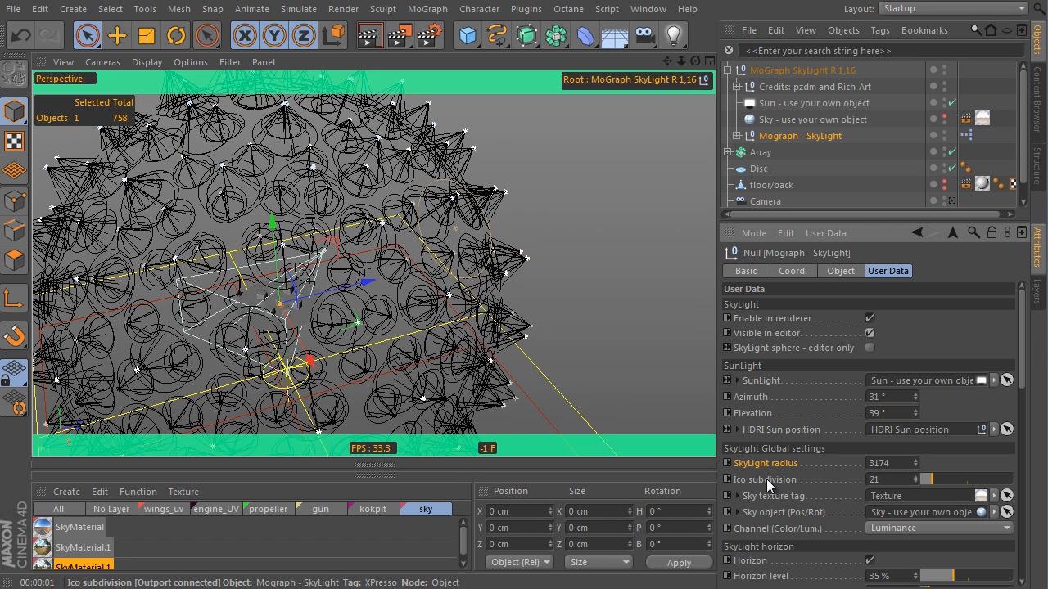
left_click_drag(932, 479, 929, 482)
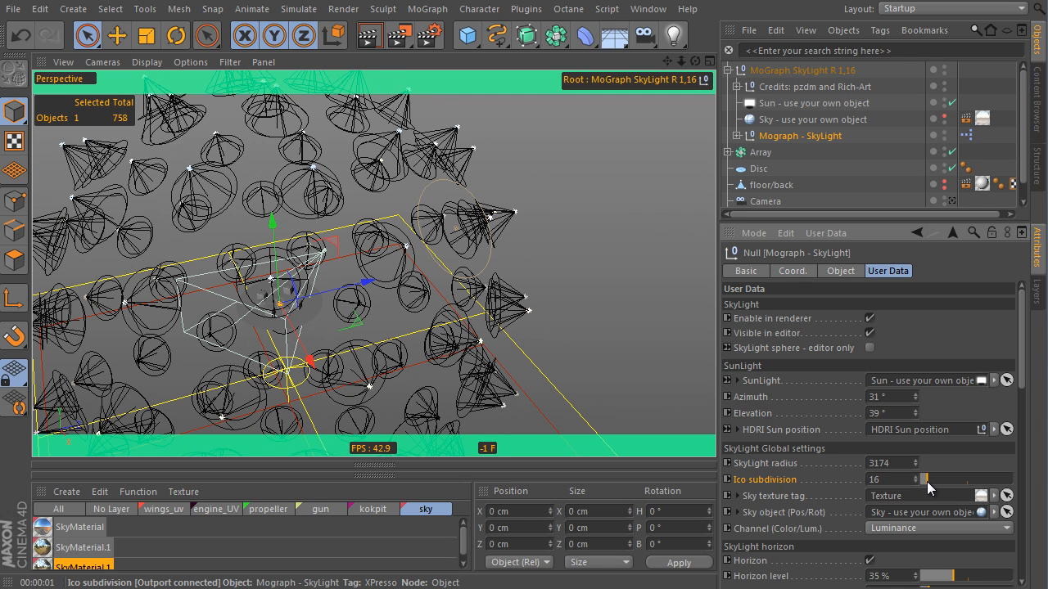
left_click_drag(926, 481, 928, 481)
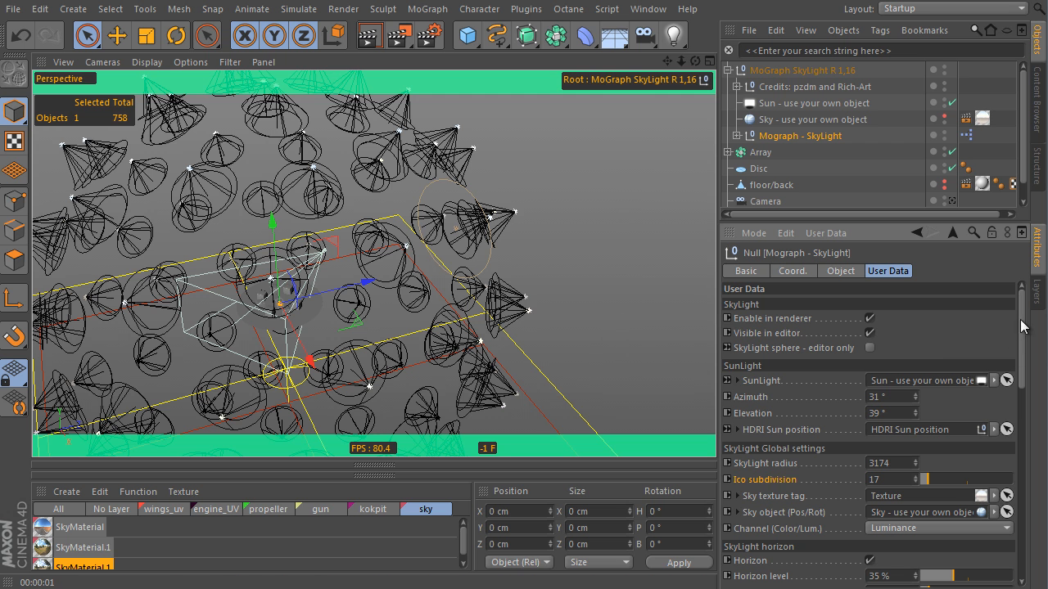
- Examine the Advanced Lightdome settings and the Global info data on light count and light sample brightness
left_click_drag(1022, 303, 1027, 433)
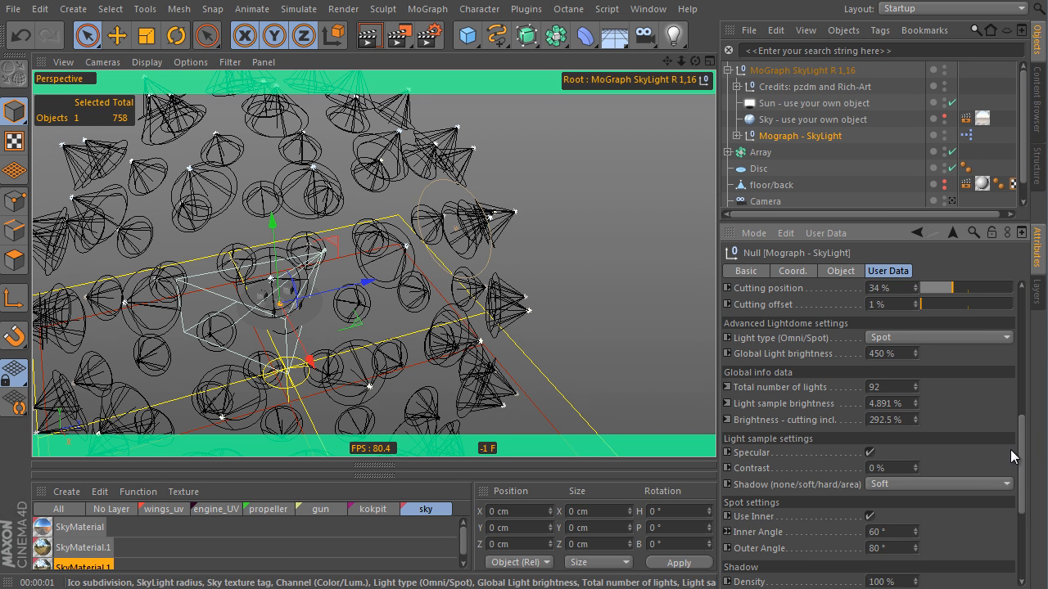
scroll(1023, 452, "up", 2)
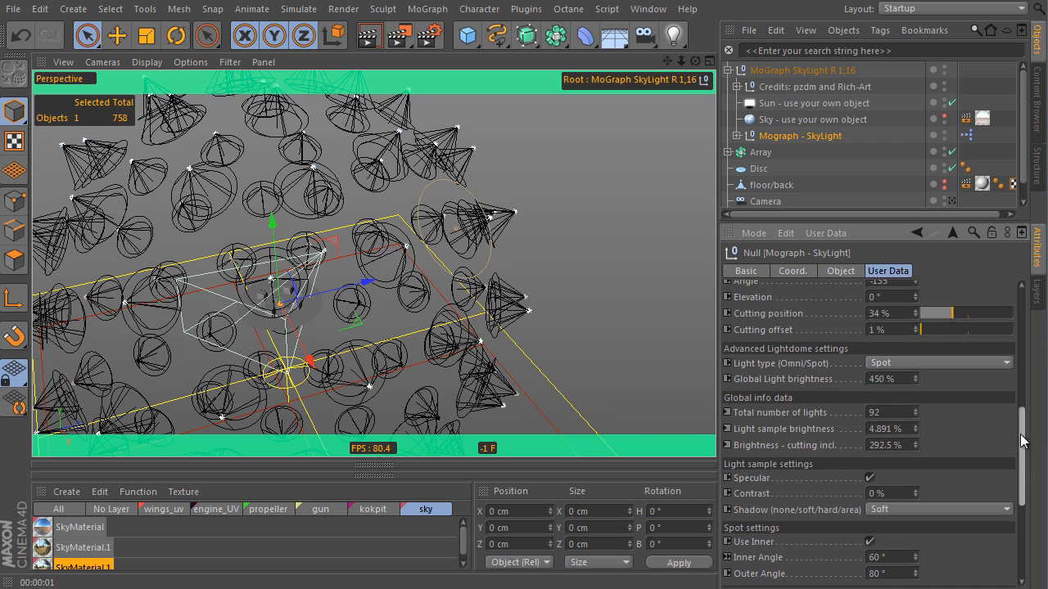
left_click(888, 431)
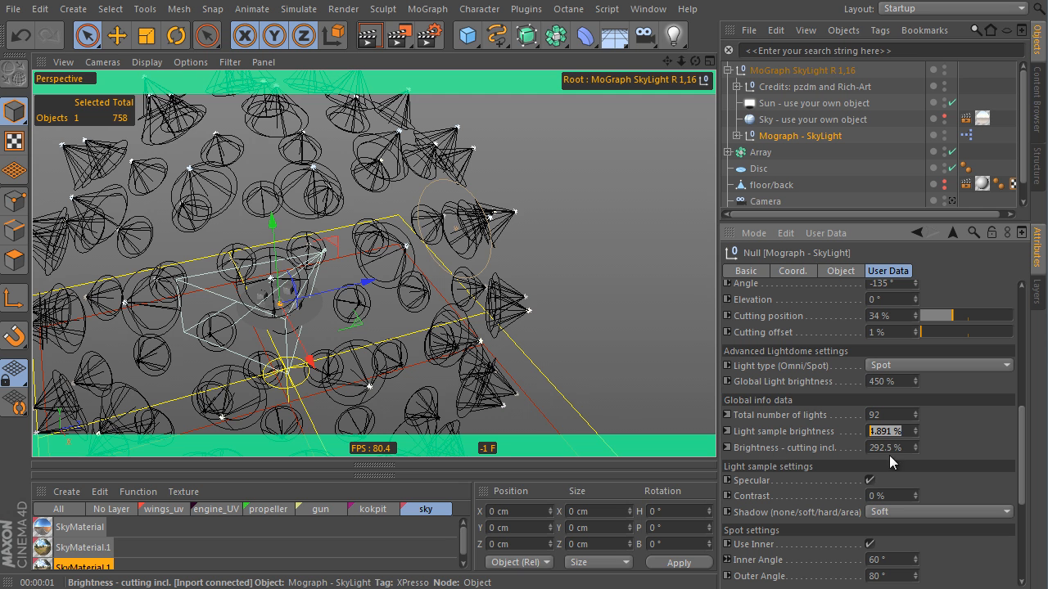
left_click_drag(1022, 459, 1023, 338)
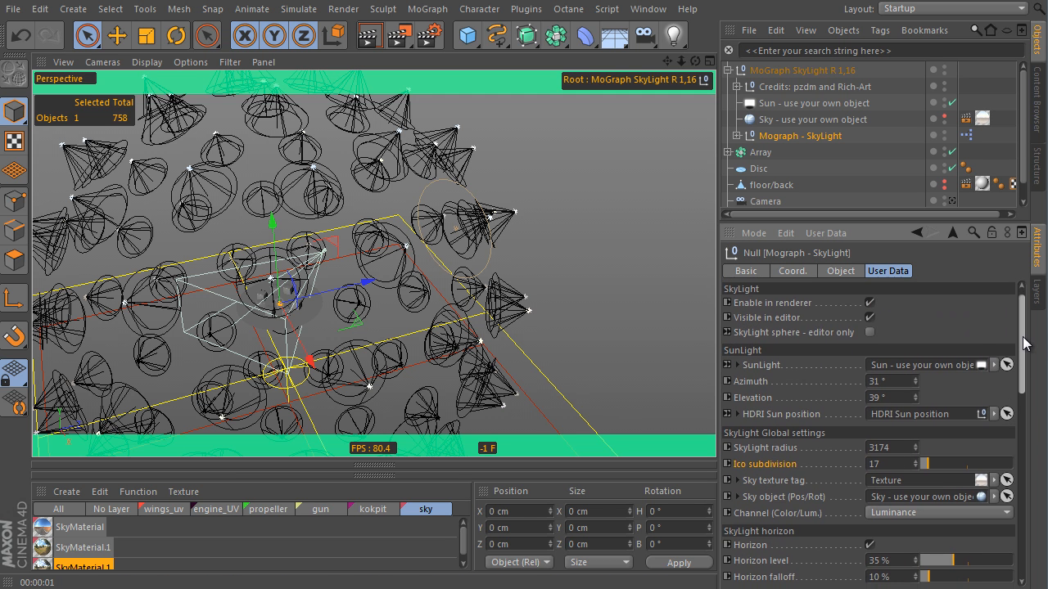
- Apply SkyMaterial.1 to the Sky object and link its texture tag as the Sky texture tag, comparing it with the original tag
right_click_drag(369, 299, 395, 289, "alt")
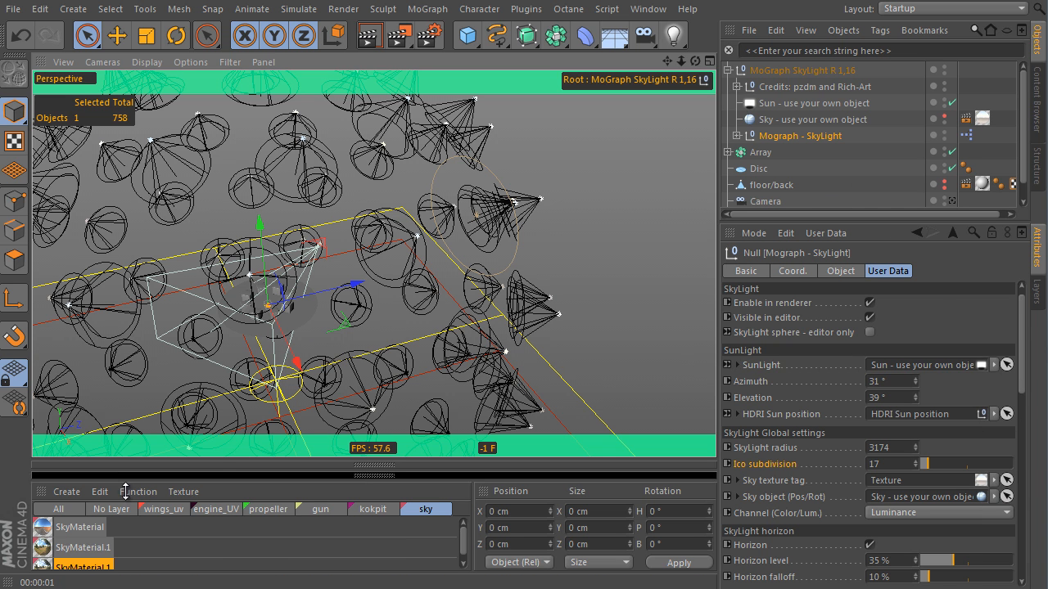
left_click_drag(39, 548, 815, 122)
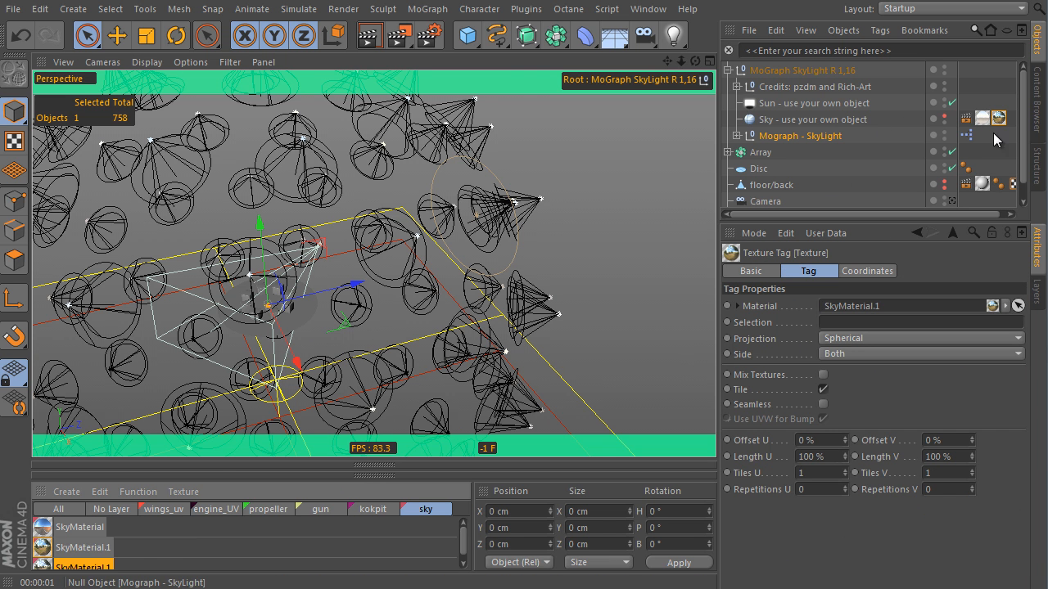
left_click(810, 136)
left_click_drag(1000, 118, 922, 502)
left_click_drag(433, 156, 426, 239, "alt")
right_click_drag(426, 239, 442, 235, "alt")
left_click_drag(982, 119, 912, 498)
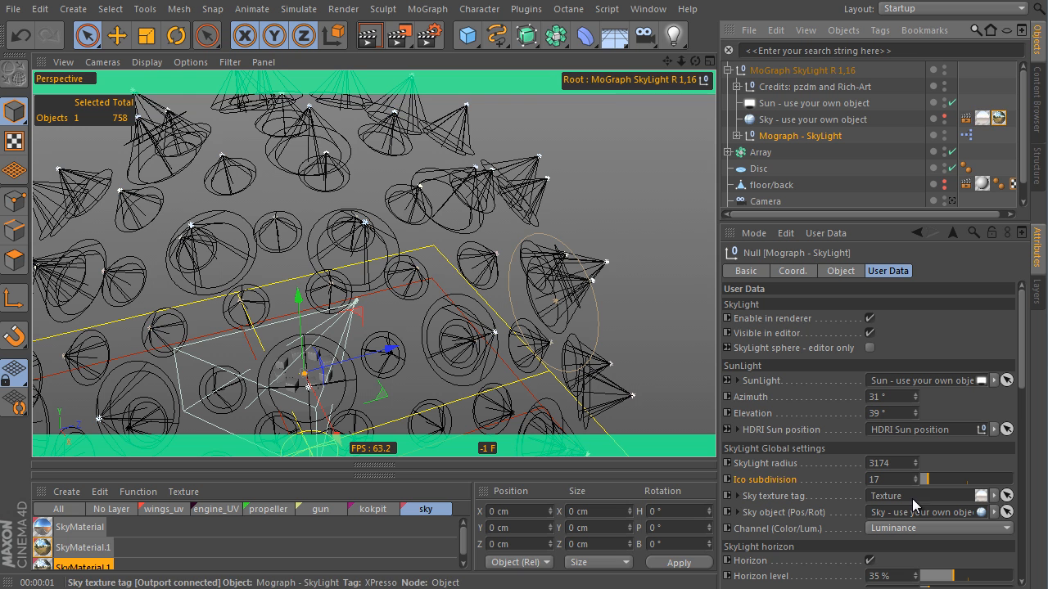
left_click_drag(998, 121, 907, 508)
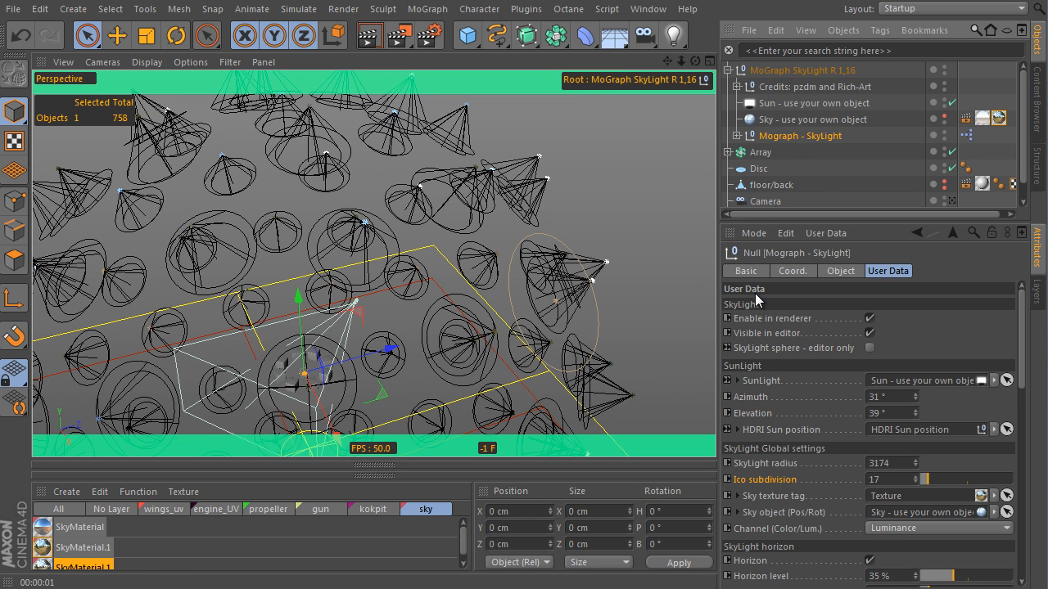
- Try moving the Sky object and rotating its heading to -0.616°, undoing each change
left_click(806, 120)
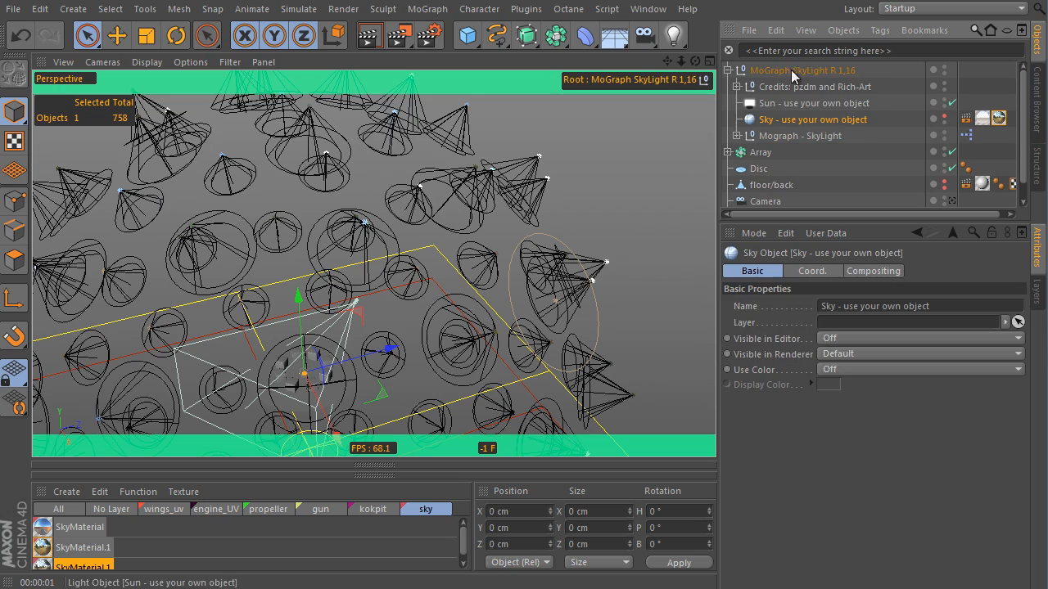
key("e")
left_click_drag(417, 314, 442, 306)
left_click(21, 35)
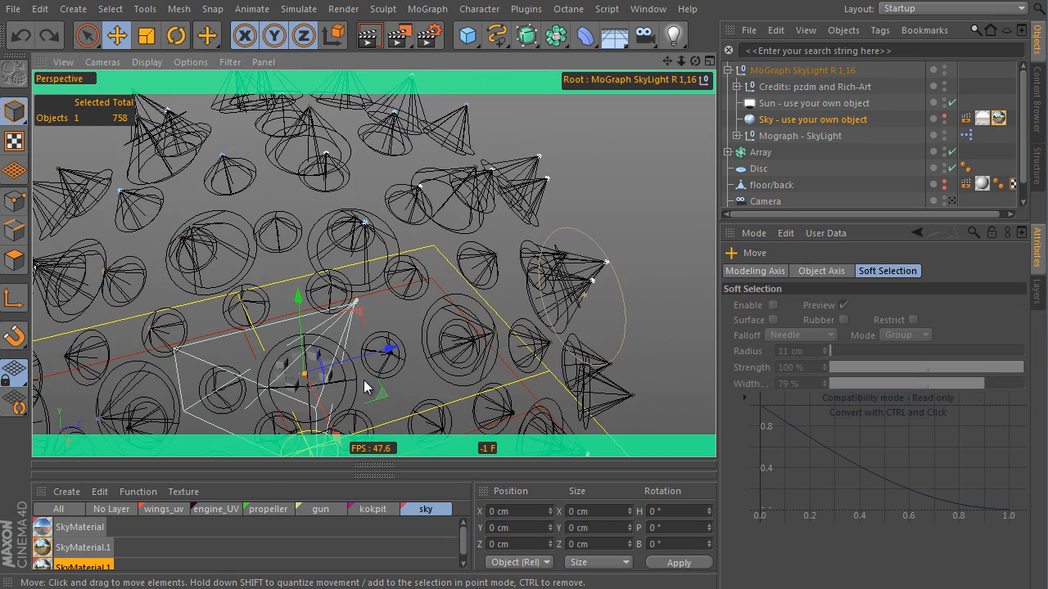
key("r")
mouse_move(346, 407)
left_mouse_down()
mouse_move(319, 405)
mouse_move(344, 407)
left_mouse_up()
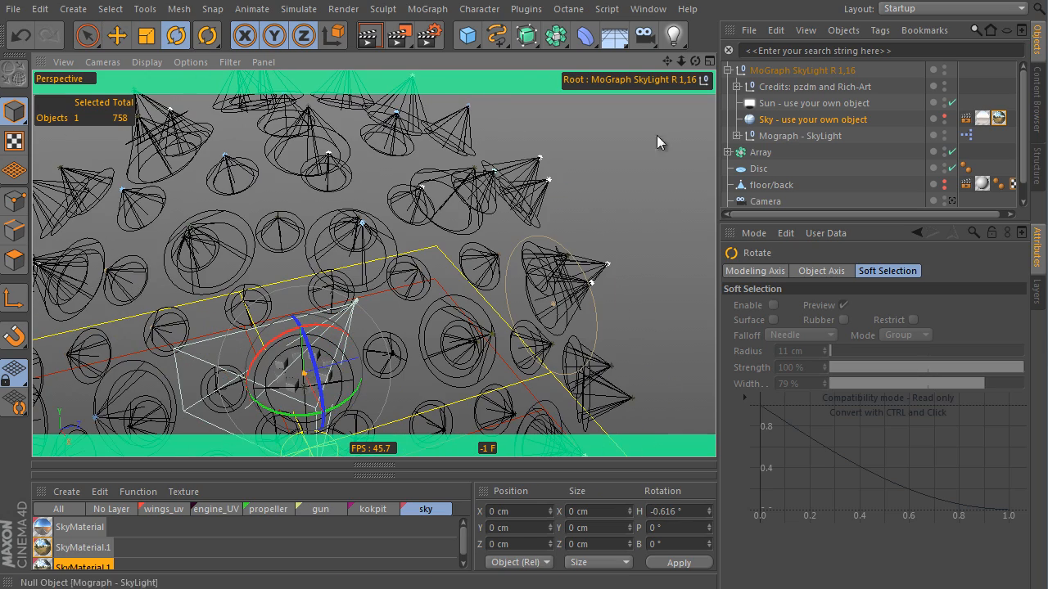
left_click(21, 35)
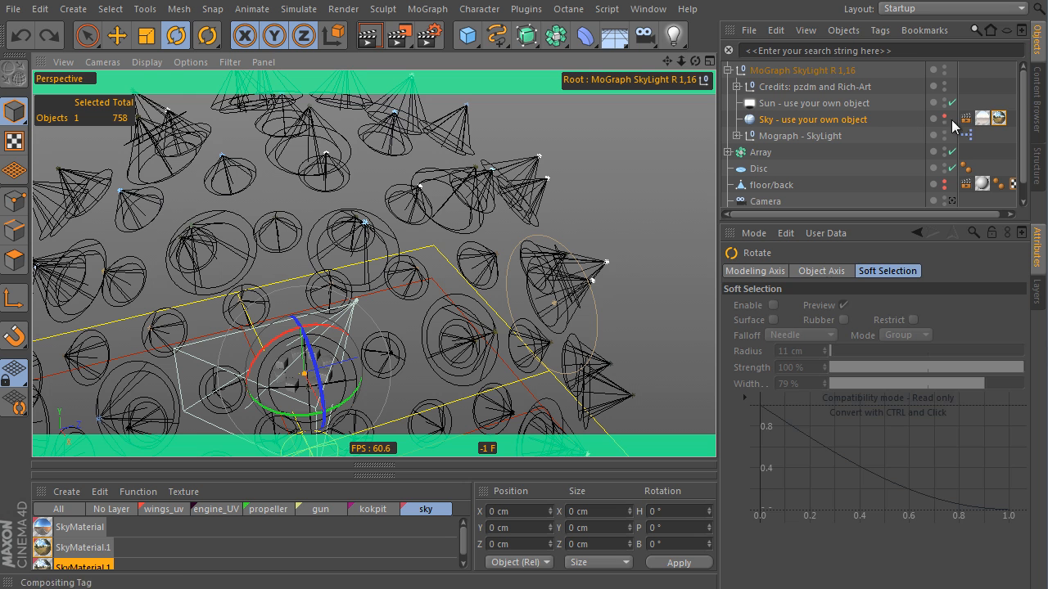
- Select the Channel (Color/Lum.) setting of the Mograph - SkyLight object
left_click(819, 136)
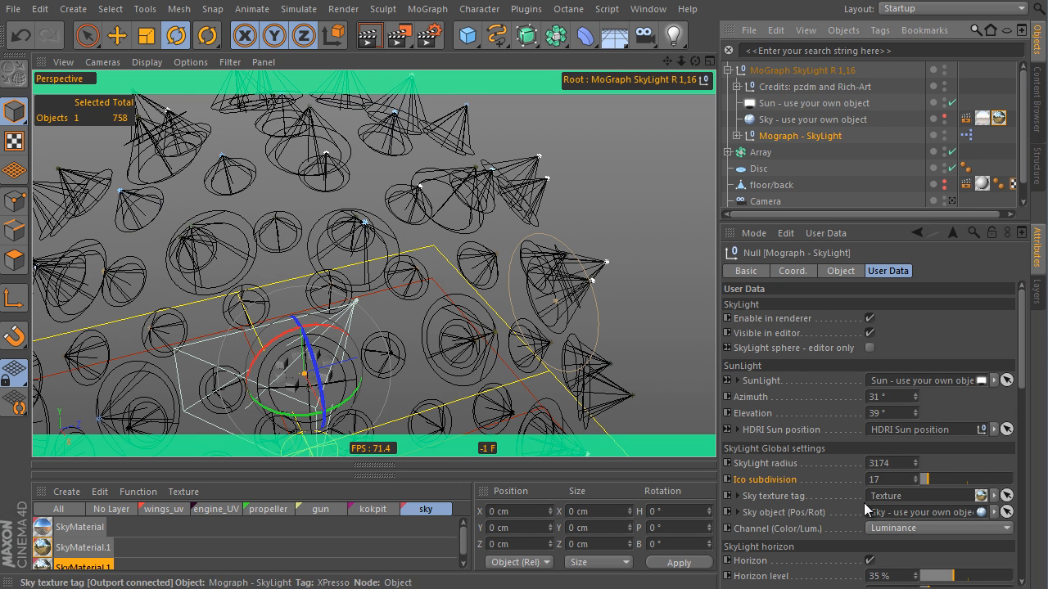
left_click(860, 528)
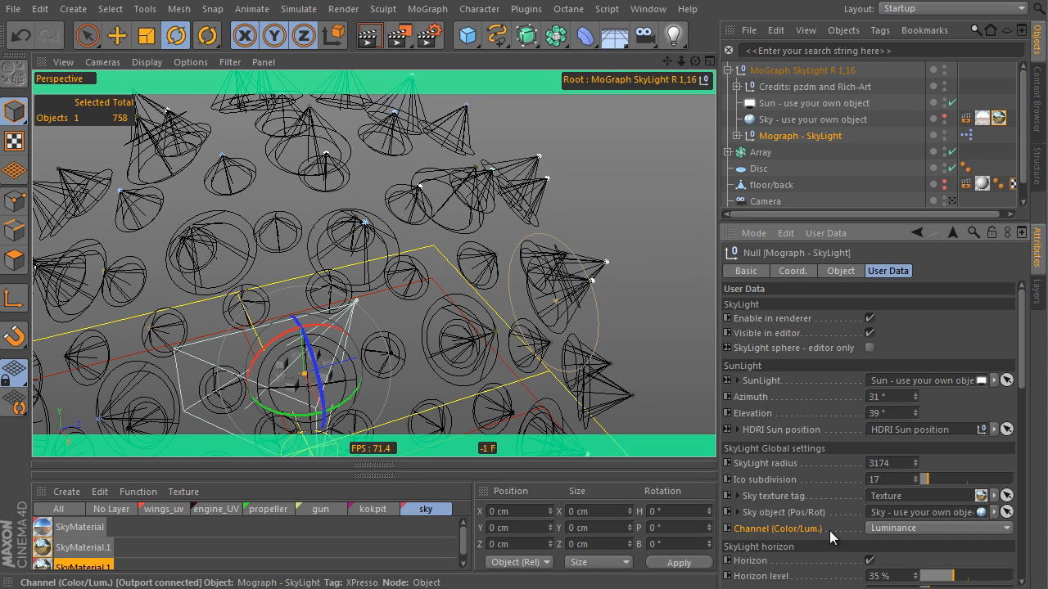
- Inspect SkyMaterial.1's Luminance channel and choose Luminance for the SkyLight's Channel (Color/Lum.) setting
left_click(921, 529)
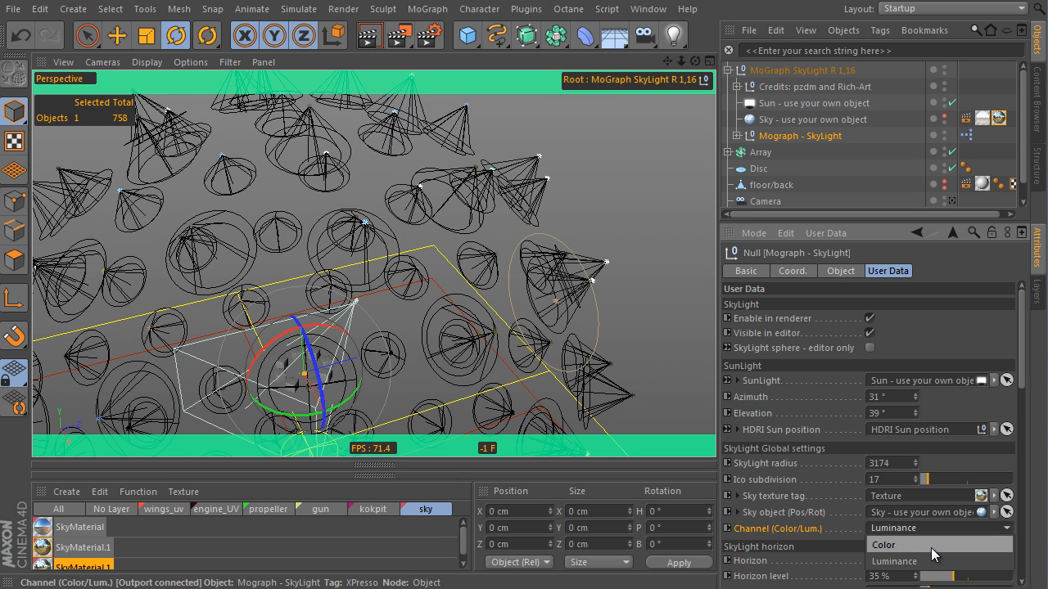
double_click(49, 548)
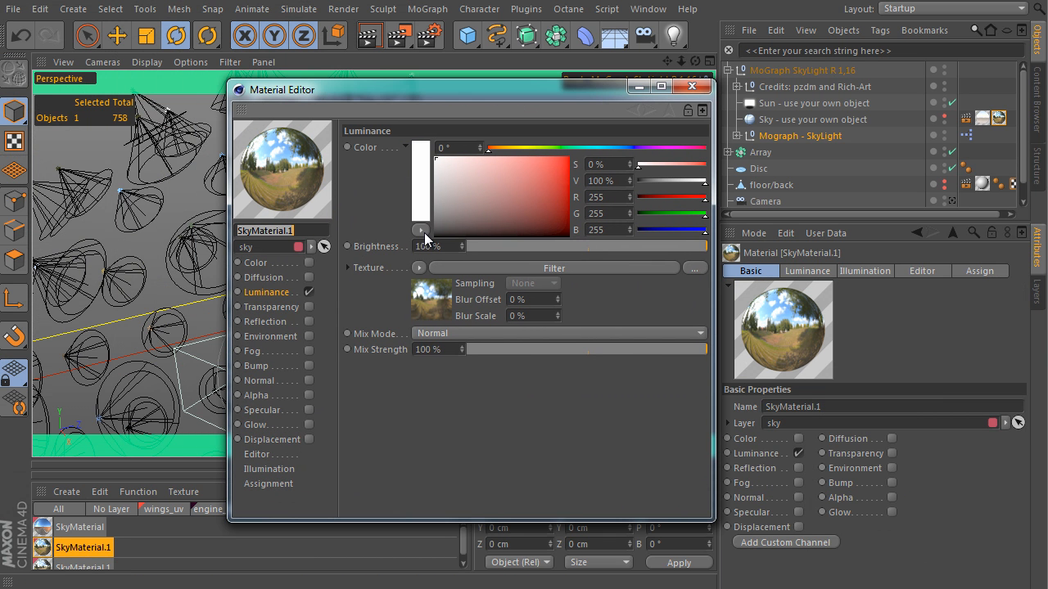
left_click(794, 135)
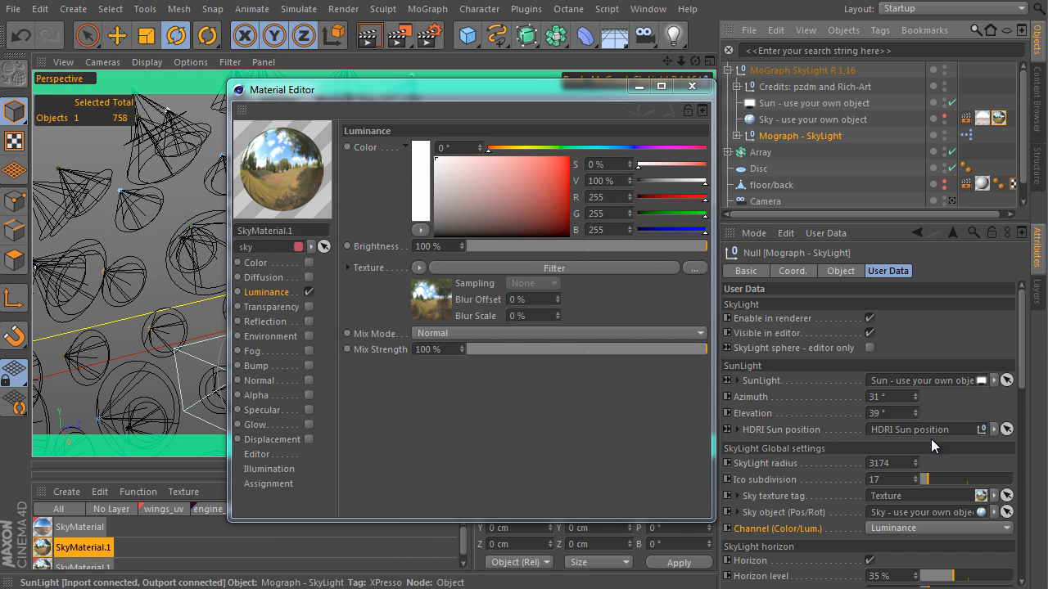
left_click(920, 527)
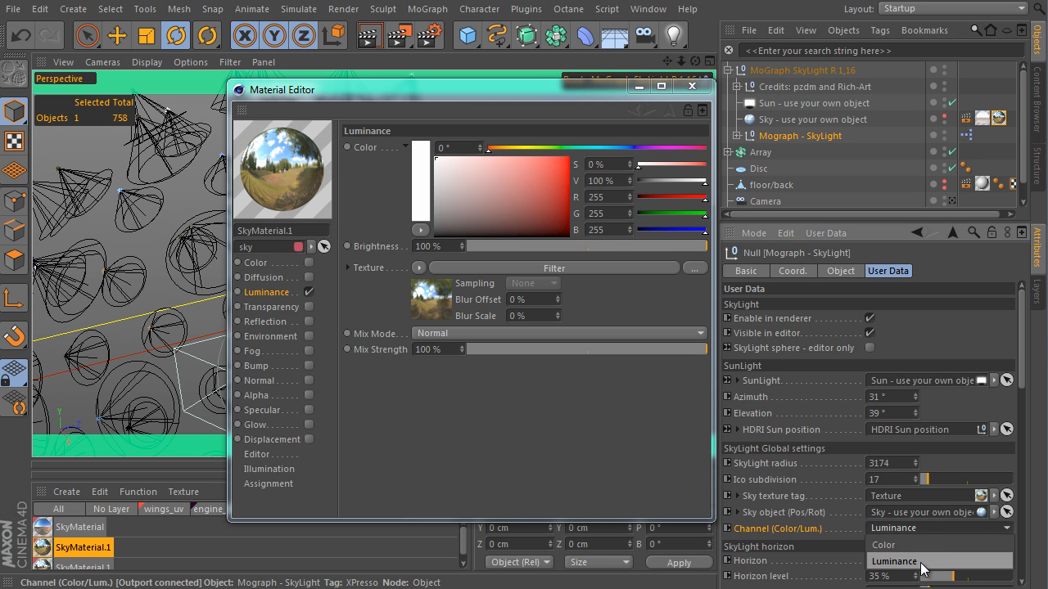
left_click(920, 571)
left_click(691, 86)
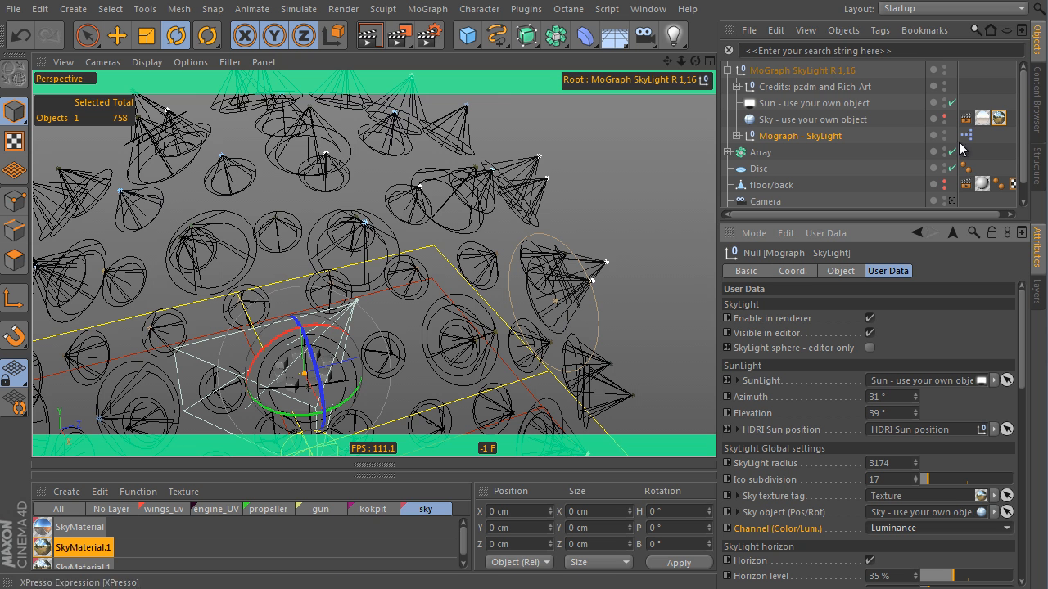
- Show the Sky object in the viewport and group the Disc and Array objects under a null
left_click(945, 120)
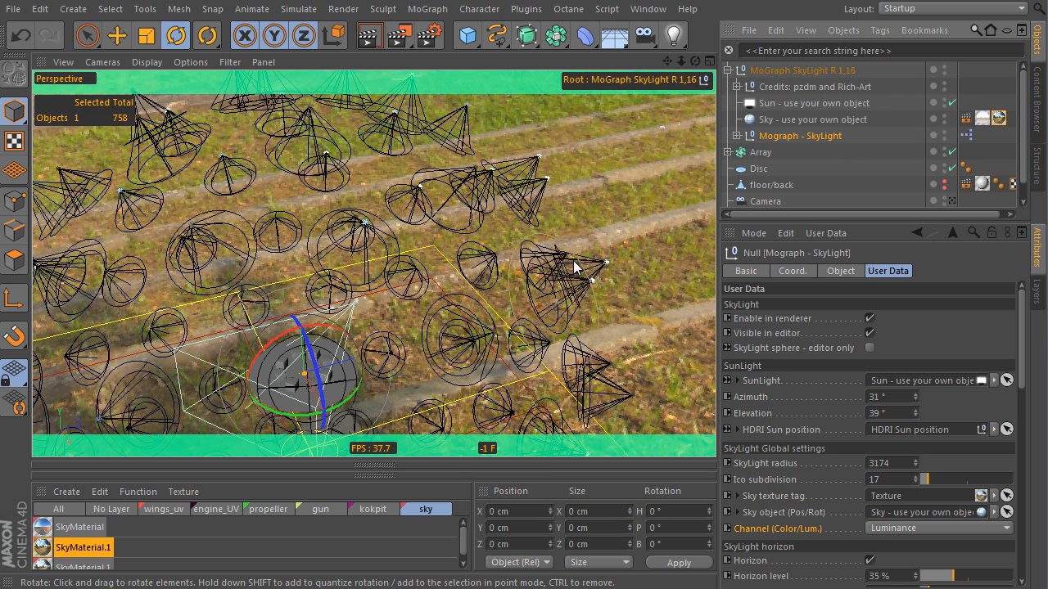
left_click(728, 71)
left_click(788, 106)
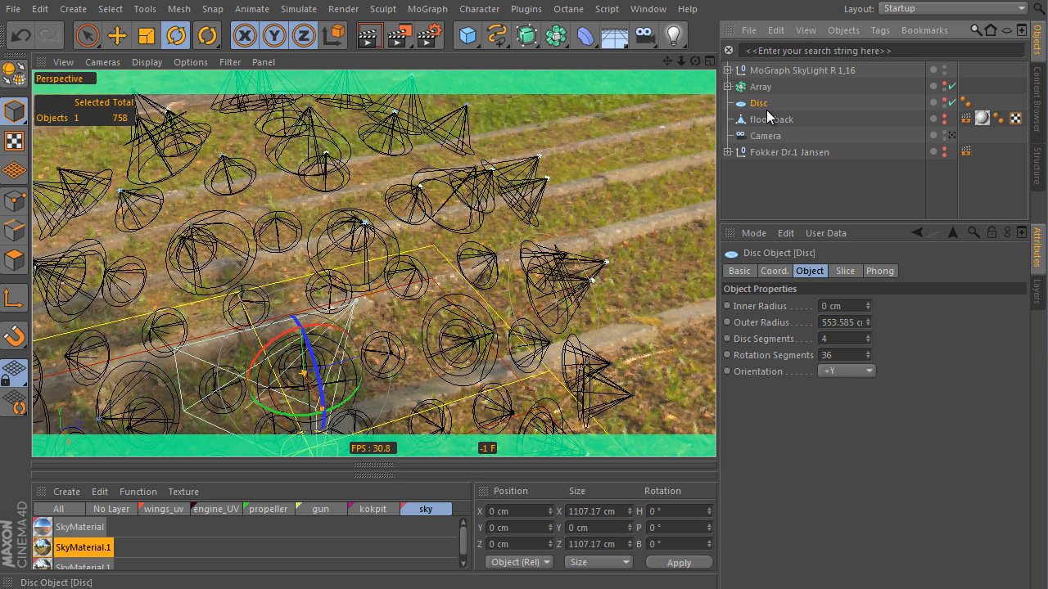
left_click(765, 87, "ctrl")
key("alt+g")
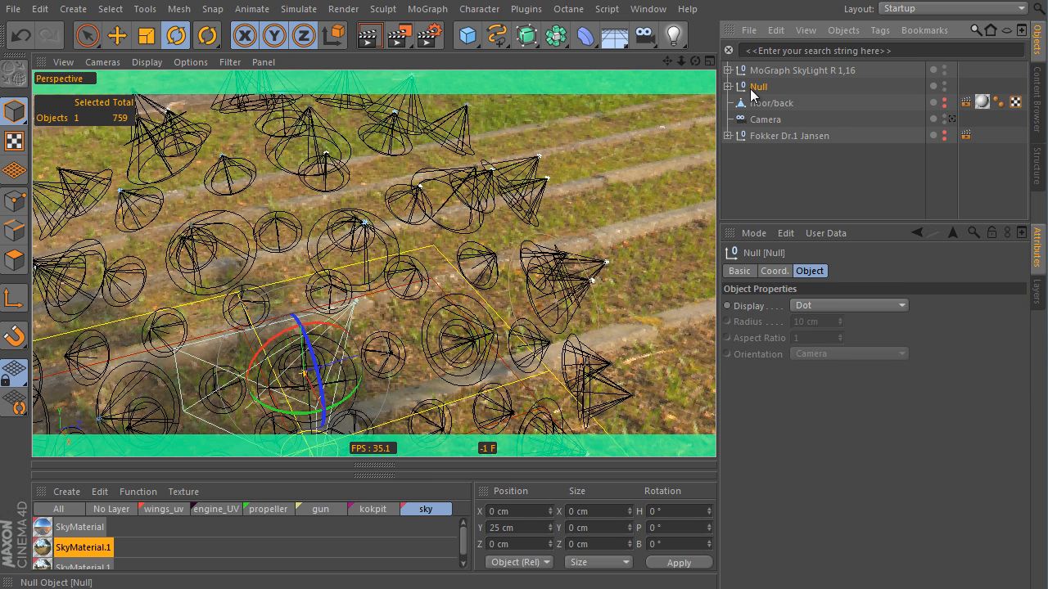
- Hide the null containing the Array and Disc, and turn the view up towards the sky image
left_click(728, 87)
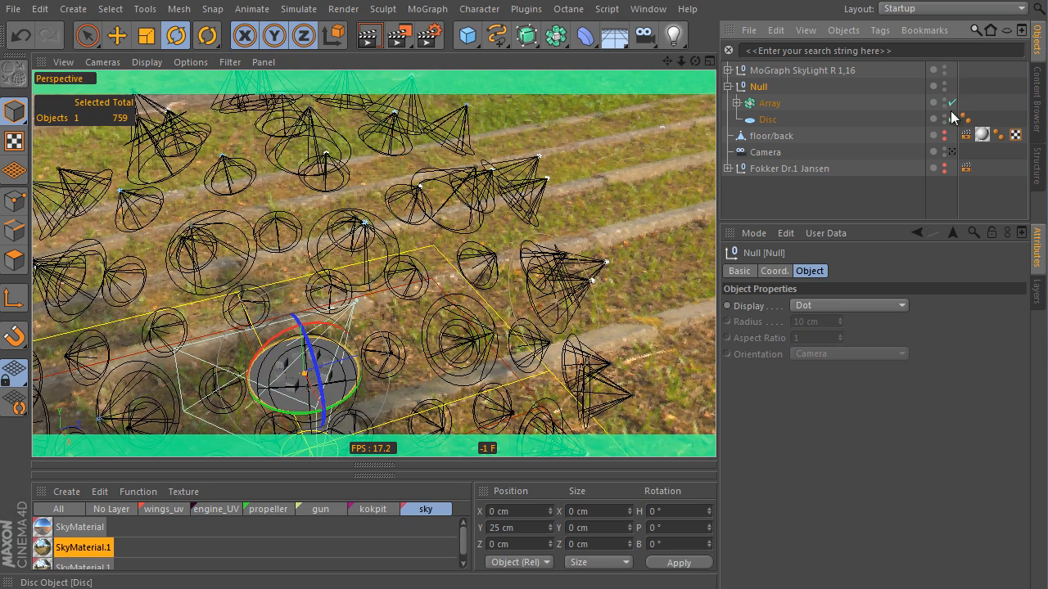
double_click(943, 83)
mouse_move(501, 269)
left_mouse_down("alt")
mouse_move(392, 348)
mouse_move(255, 386)
mouse_move(644, 69)
left_mouse_up("alt")
left_click_drag(573, 156, 701, 231, "alt")
left_click_drag(409, 274, 807, 122, "alt")
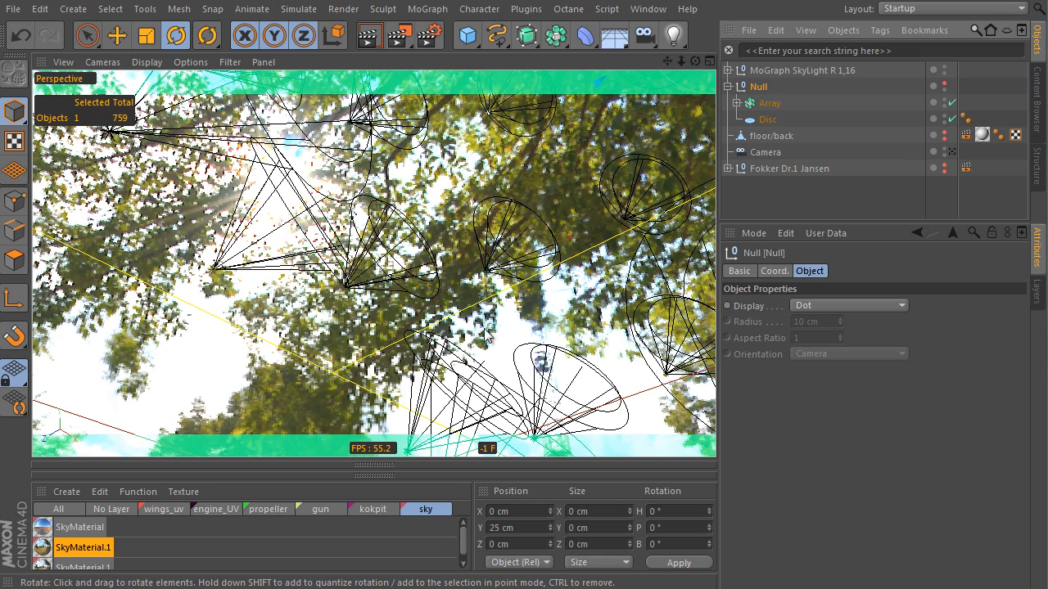
- Frame the bright sun of the sky image in the perspective view with the Move tool active
key("e")
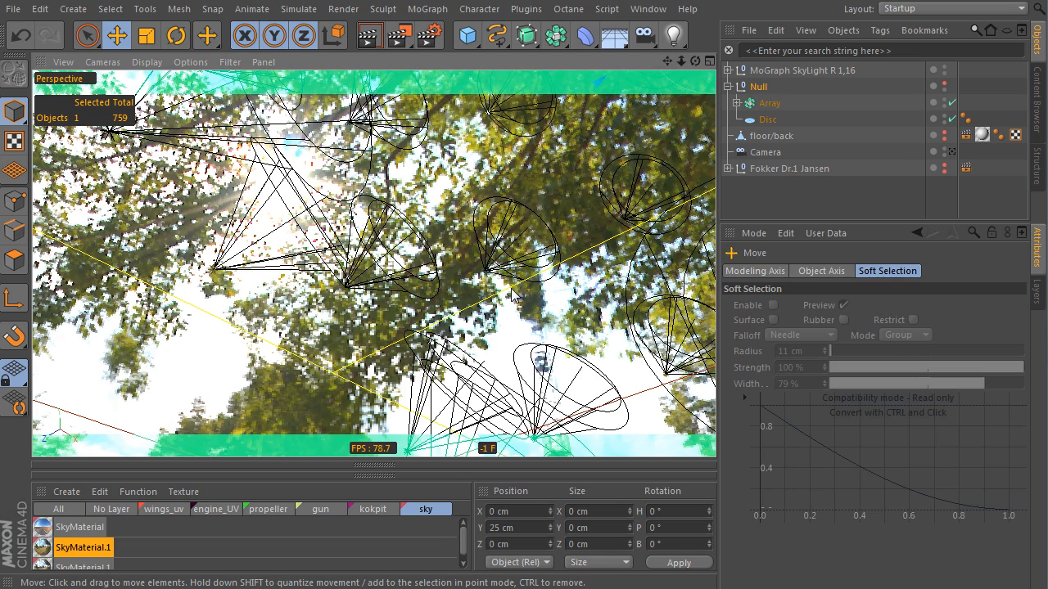
scroll(511, 287, "down", 4)
mouse_move(510, 286)
middle_mouse_down("alt")
mouse_move(602, 235)
mouse_move(518, 277)
middle_mouse_up("alt")
left_click_drag(470, 273, 619, 155, "alt")
right_click_drag(620, 156, 784, 108, "alt")
left_click_drag(547, 246, 519, 269, "alt")
left_click(944, 84, "alt")
middle_click_drag(418, 233, 487, 439, "alt")
right_click_drag(396, 324, 524, 280, "alt")
left_click_drag(395, 296, 396, 283, "alt")
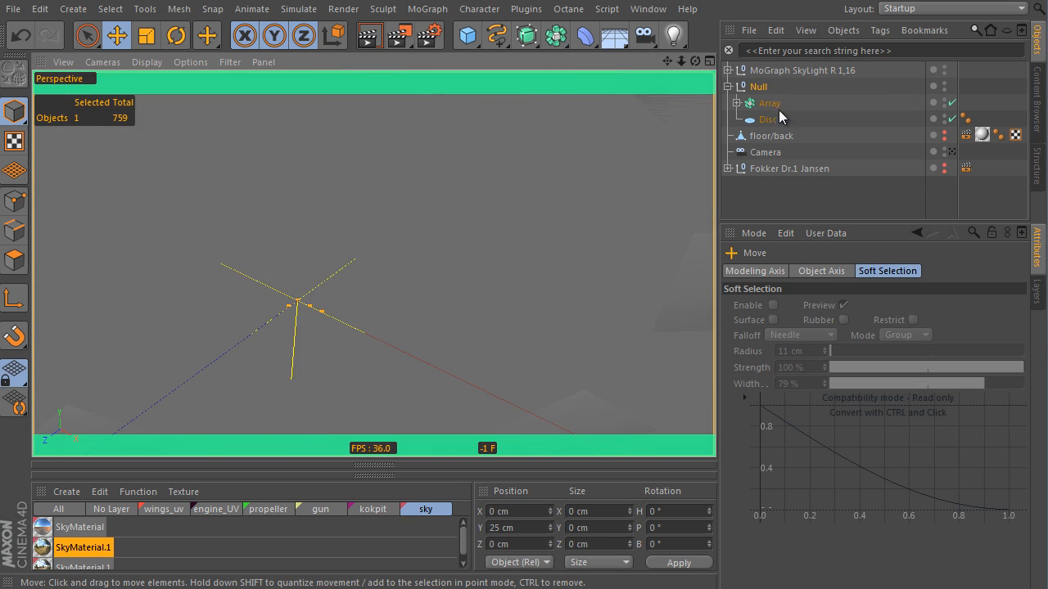
left_click(945, 84, "alt")
left_click_drag(524, 221, 532, 189, "alt")
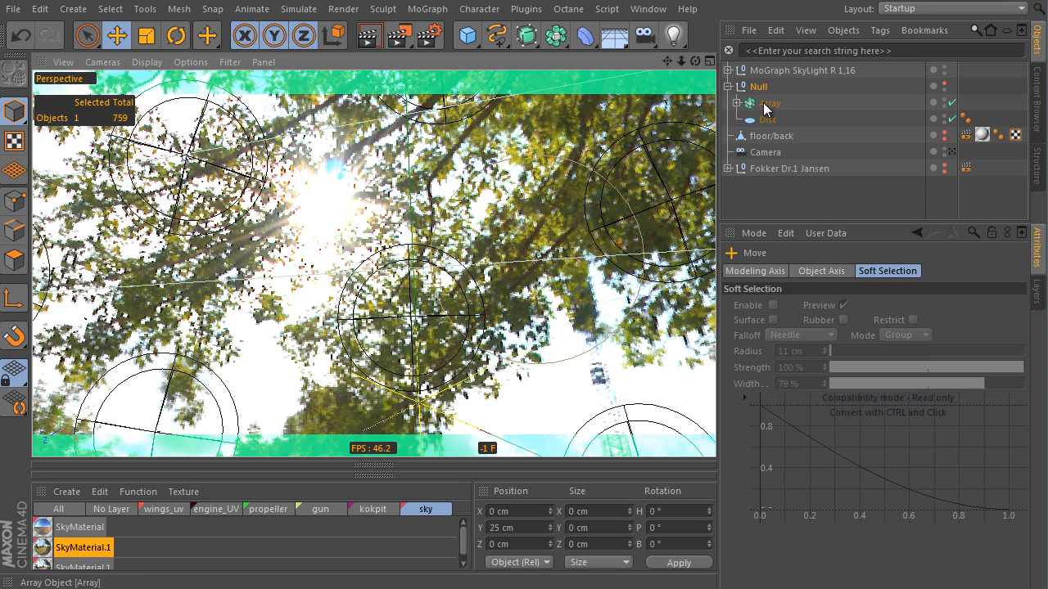
- Aim the Mograph - SkyLight's sun at the sun in the sky image with azimuth 54° and elevation 45°
left_click(727, 71)
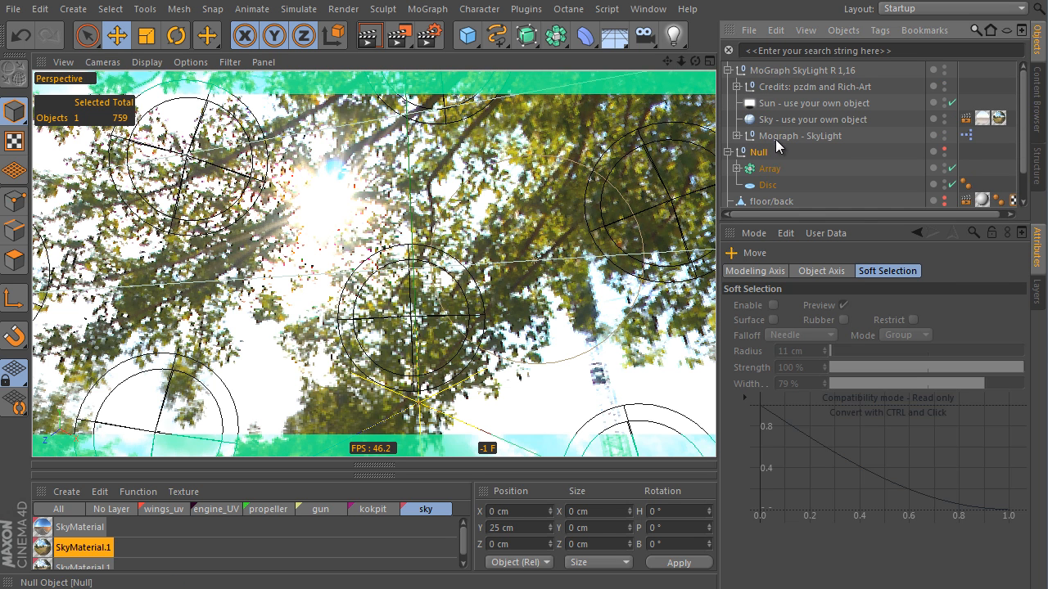
left_click(775, 137)
mouse_move(916, 396)
left_mouse_down()
mouse_move(917, 373)
mouse_move(912, 423)
mouse_move(915, 409)
left_mouse_up()
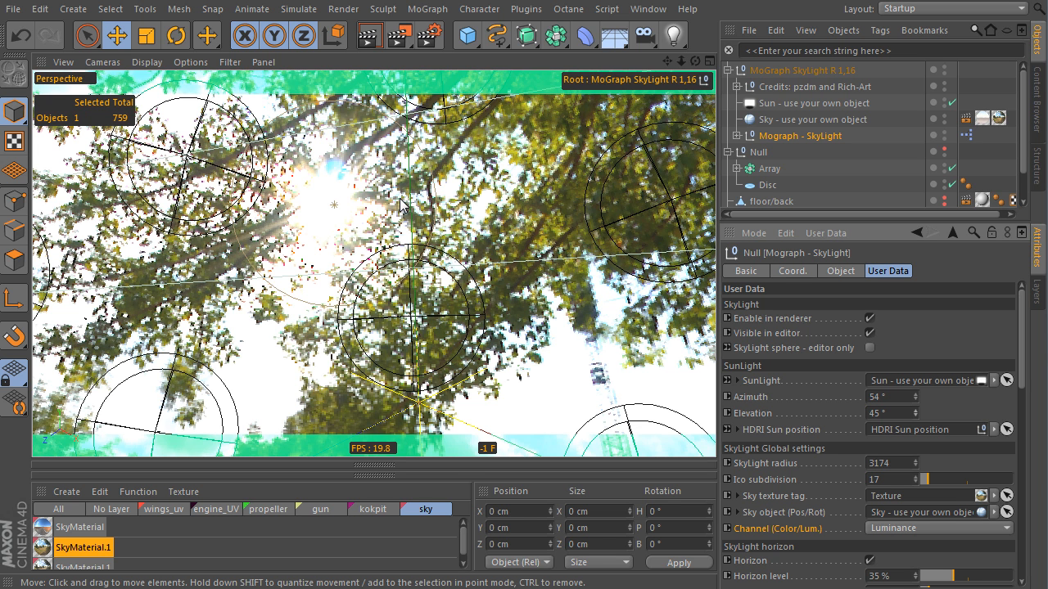
- Set the outer radius of the Sun light to 100 cm
left_click(803, 103)
left_click_drag(837, 348, 718, 334)
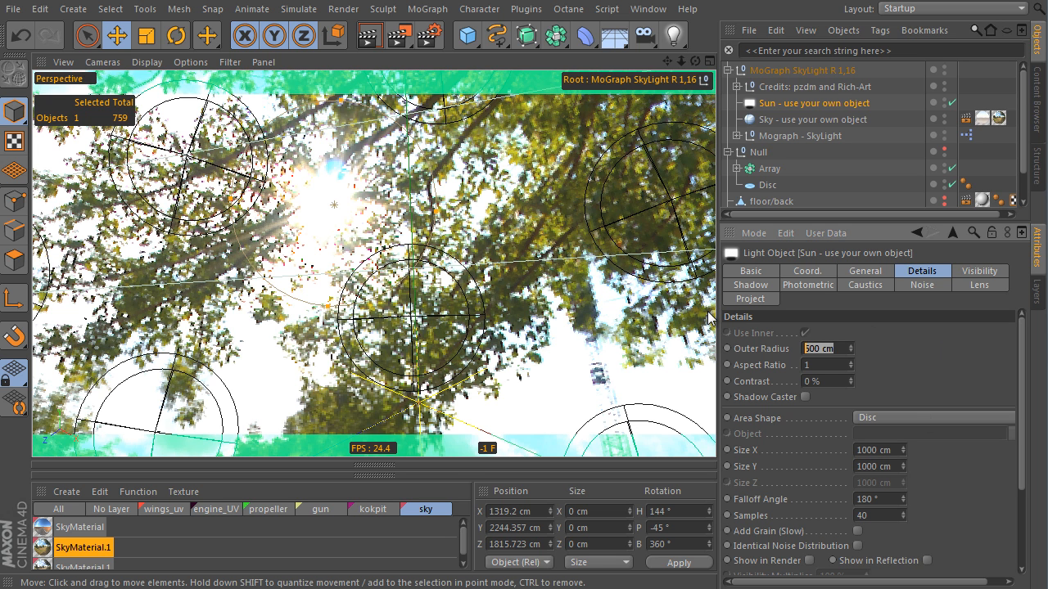
type("100")
key("Return")
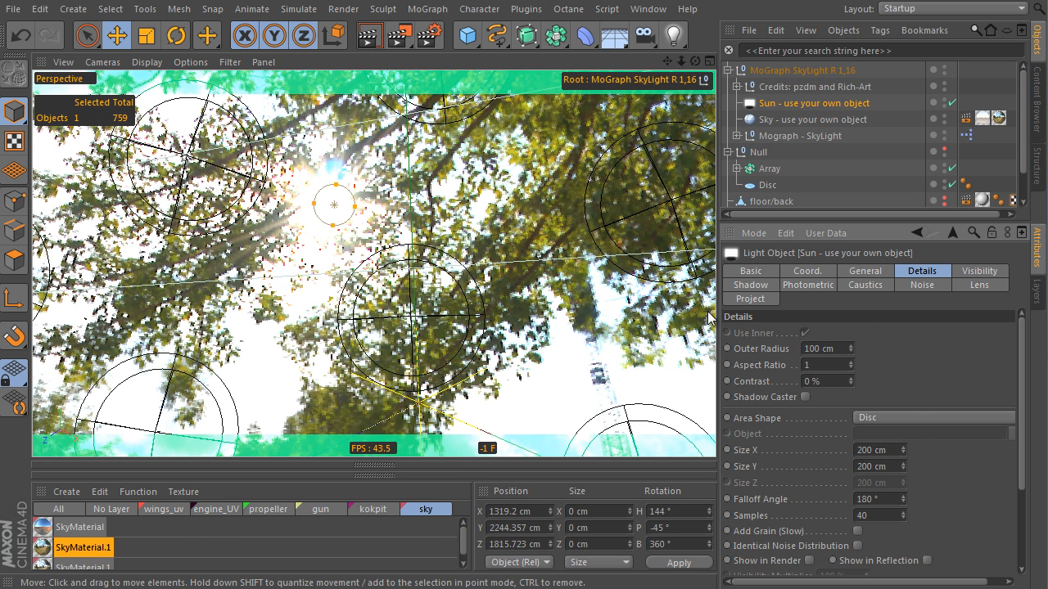
- Unhide the null with the cube array and disc, and render the perspective view
left_click(945, 149)
left_click_drag(468, 189, 505, 323, "alt")
key("ctrl+r")
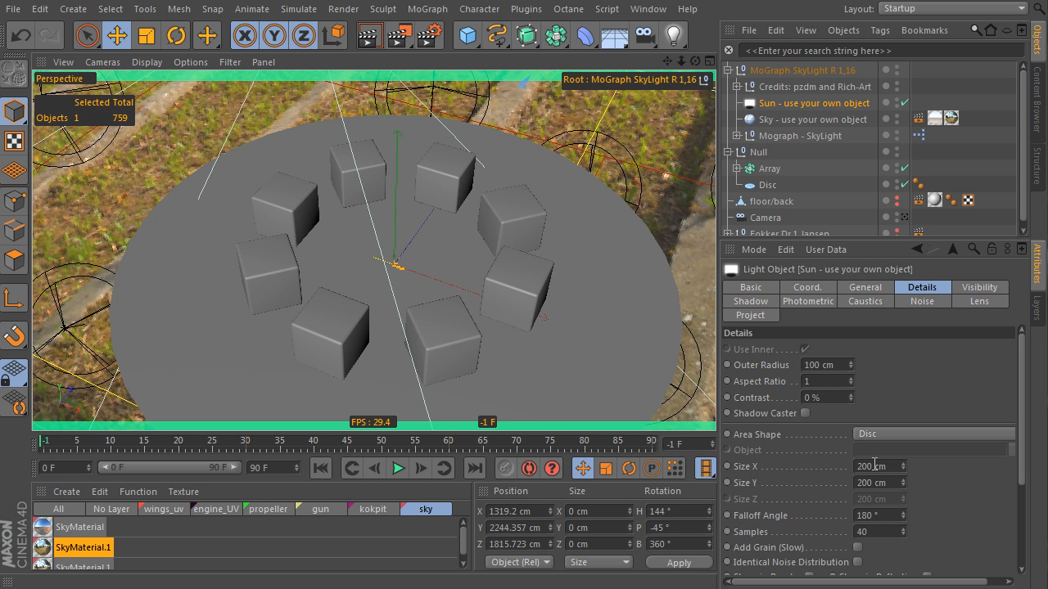
- Look through the HDRI Sun position null inside Mograph - SkyLight by setting it as the active camera
left_click(737, 135)
left_click(746, 152)
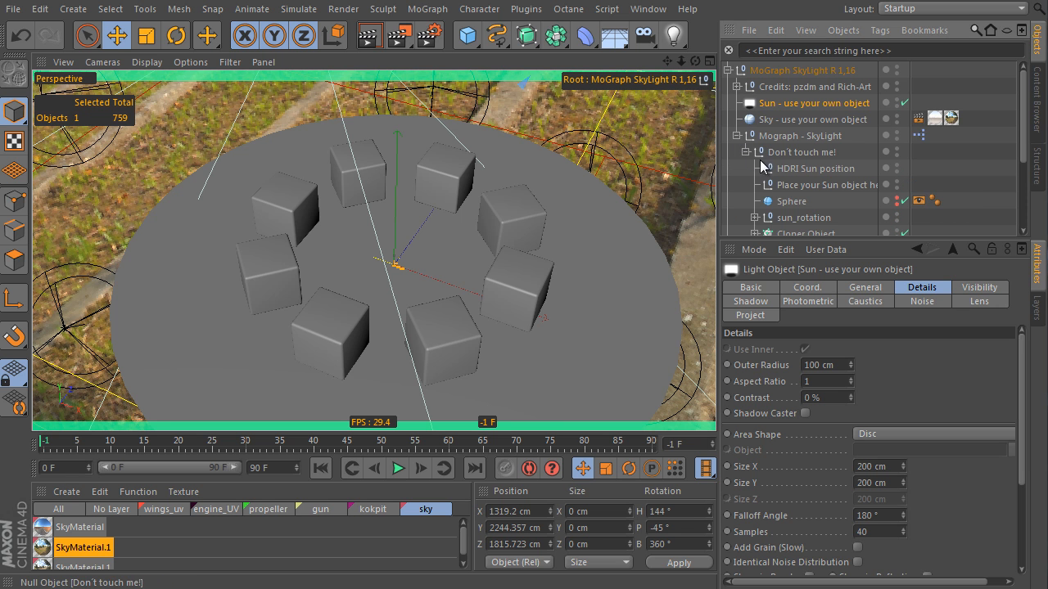
left_click(820, 171)
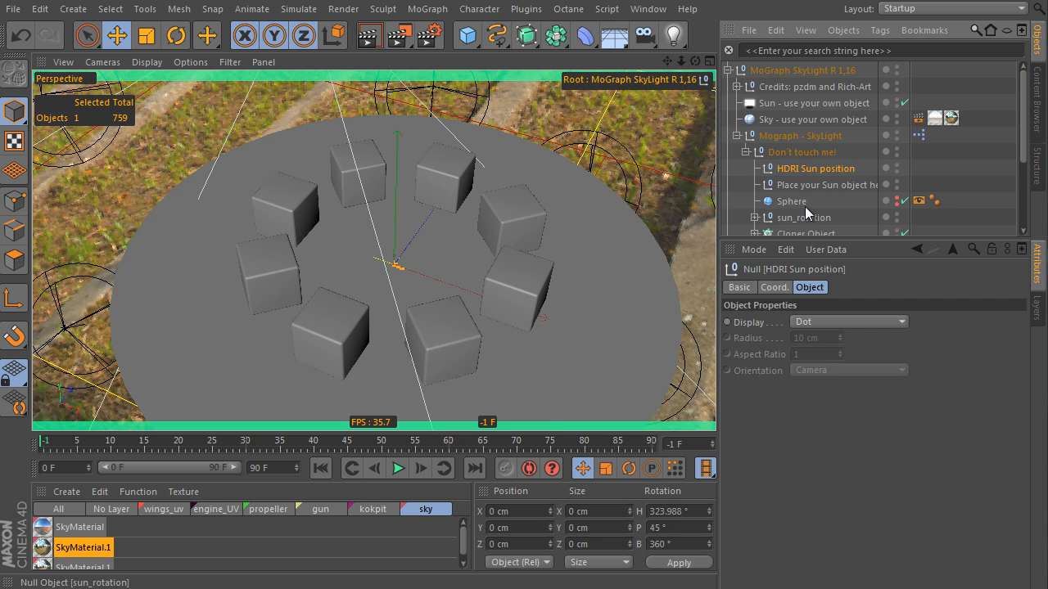
left_click(114, 62)
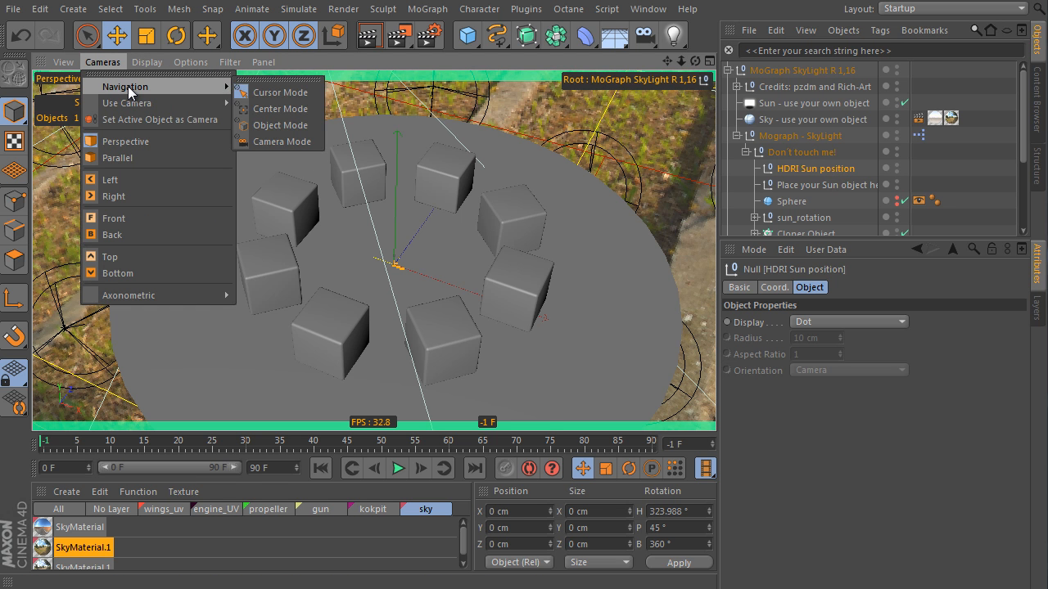
mouse_move(134, 101)
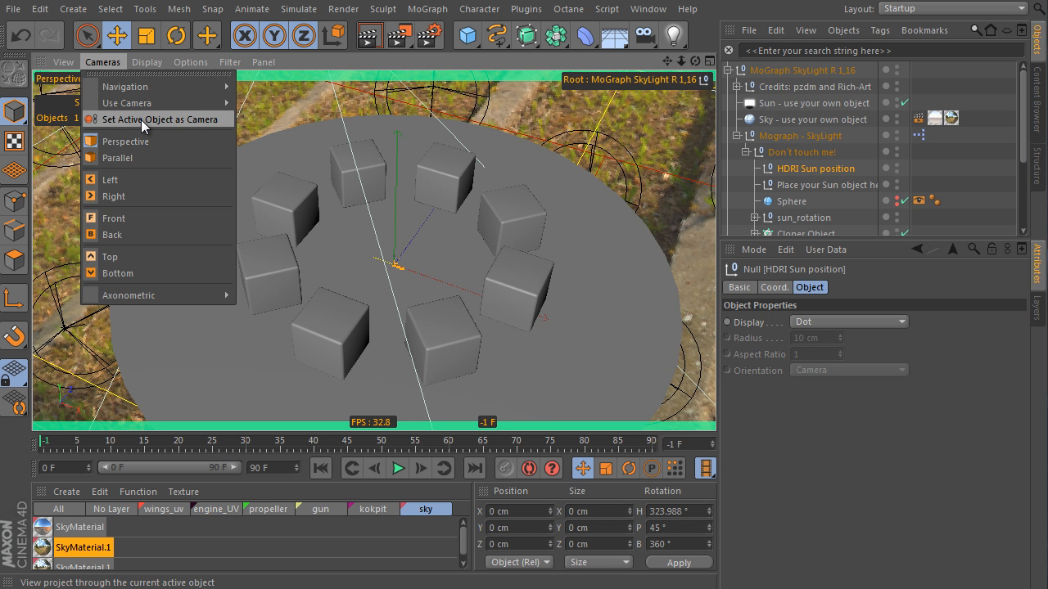
left_click(141, 119)
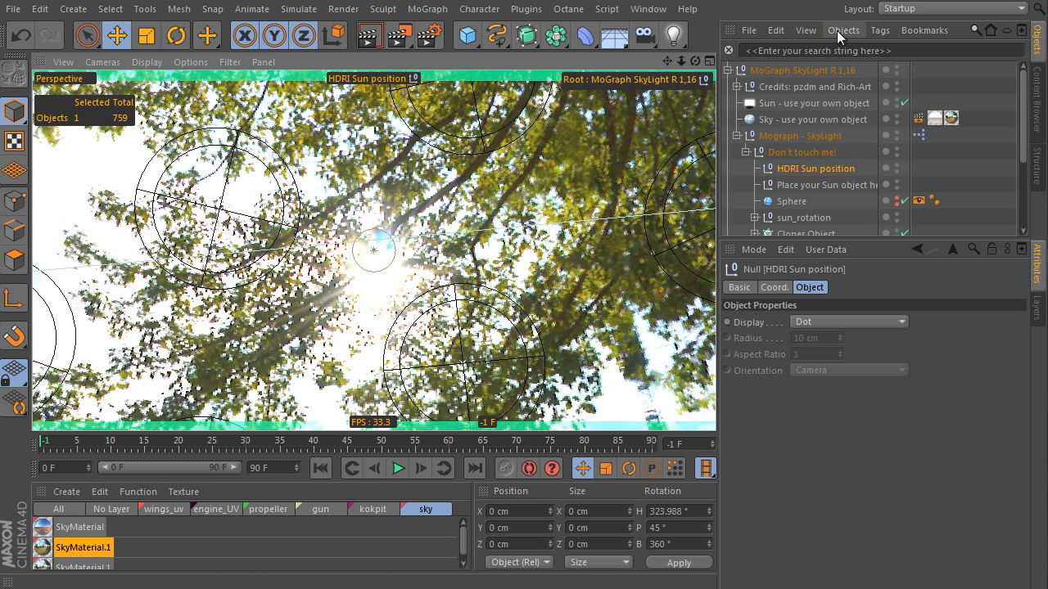
- Fine-tune the Mograph - SkyLight sun direction to azimuth 54° and elevation 43°, centering it on the image's sun
left_click(805, 141)
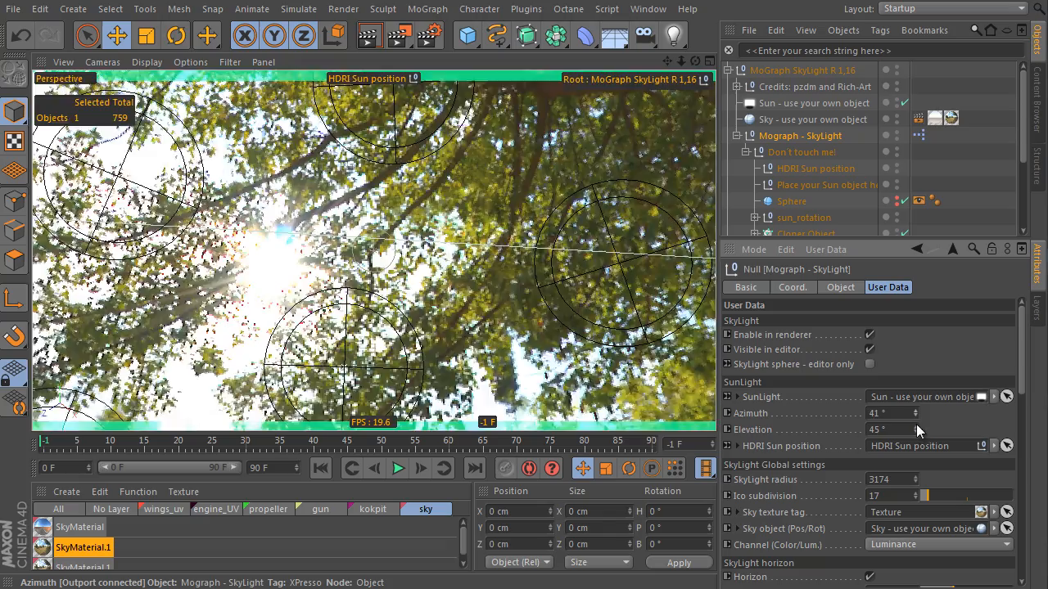
left_click_drag(916, 424, 916, 408)
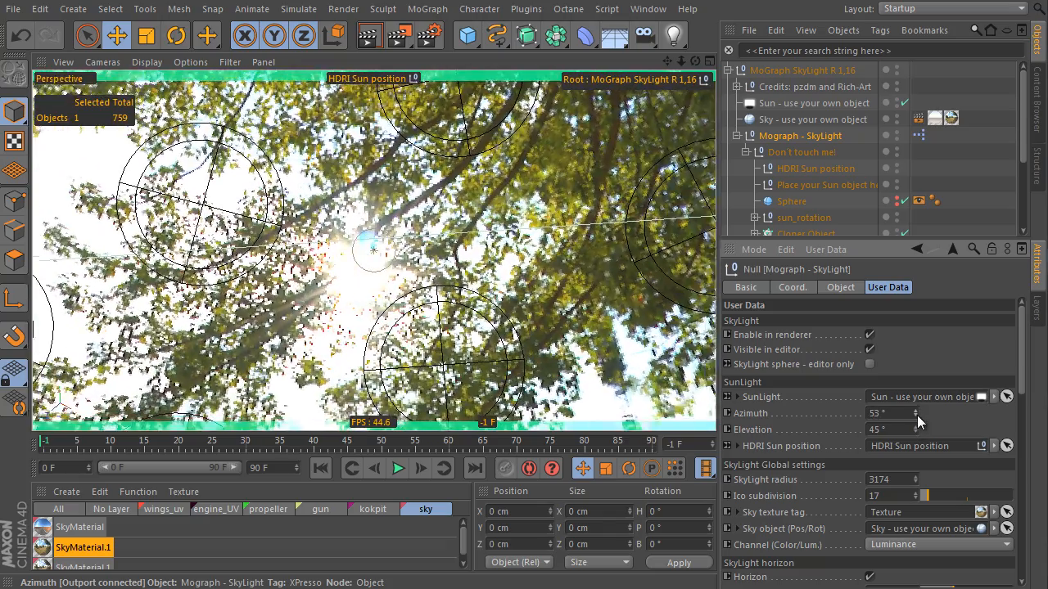
left_click(917, 416)
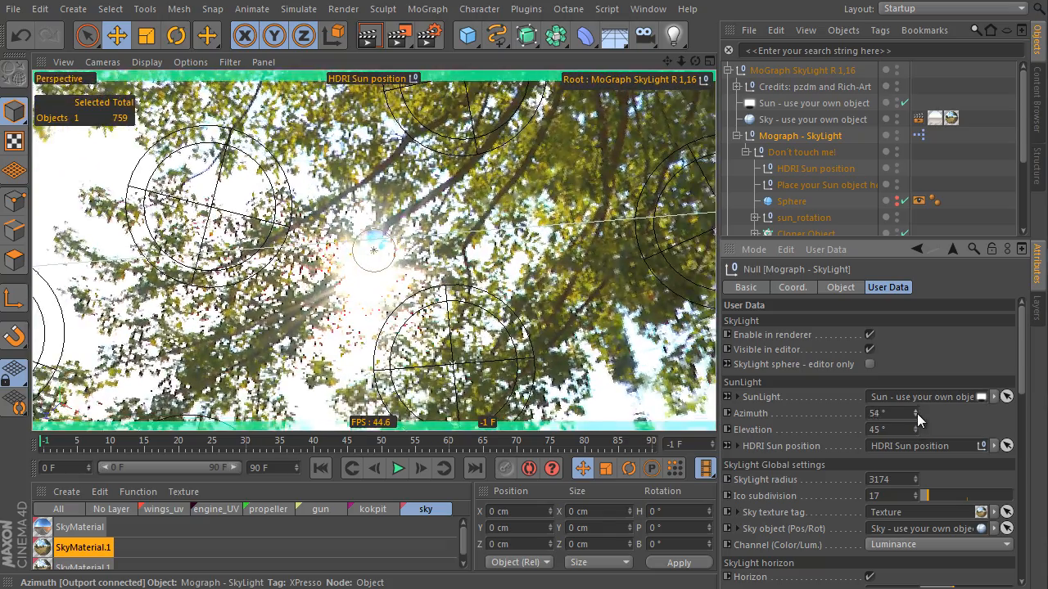
mouse_move(915, 430)
left_mouse_down()
mouse_move(913, 443)
mouse_move(913, 434)
left_mouse_up()
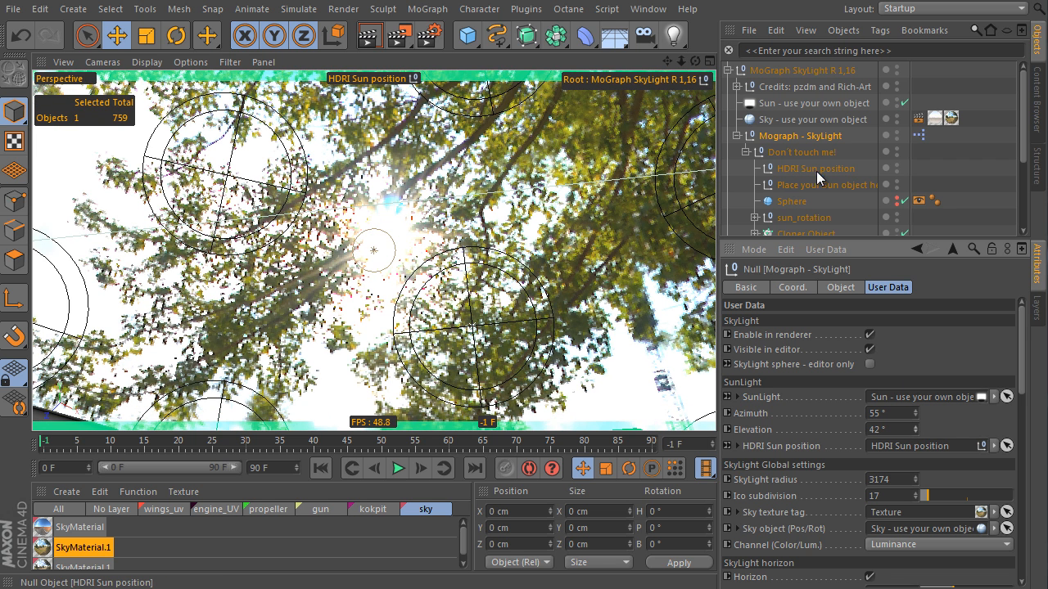
left_click(915, 416)
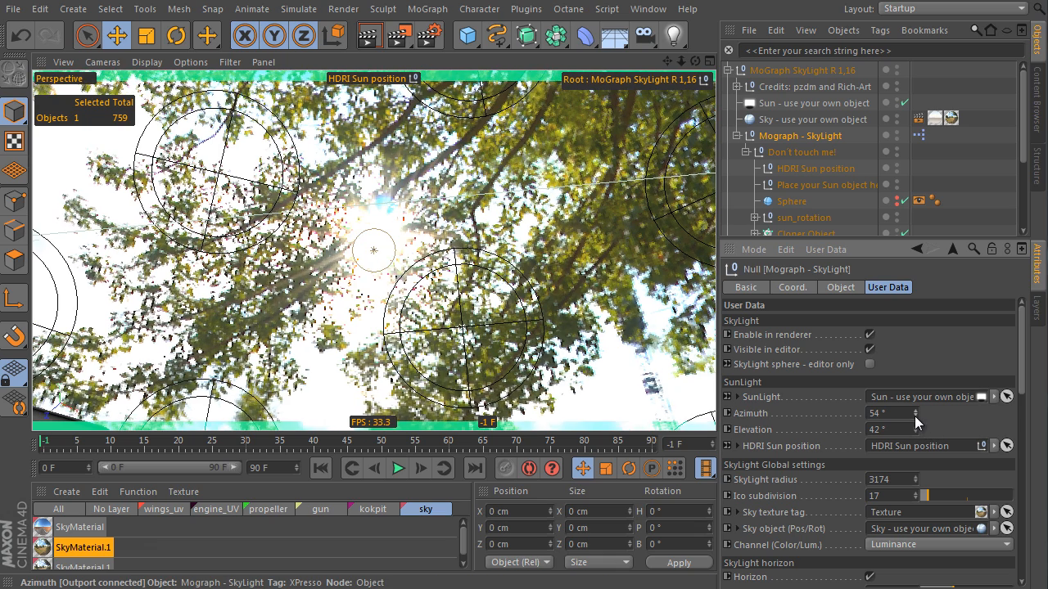
left_click(914, 431)
left_click(913, 426)
left_click(914, 426)
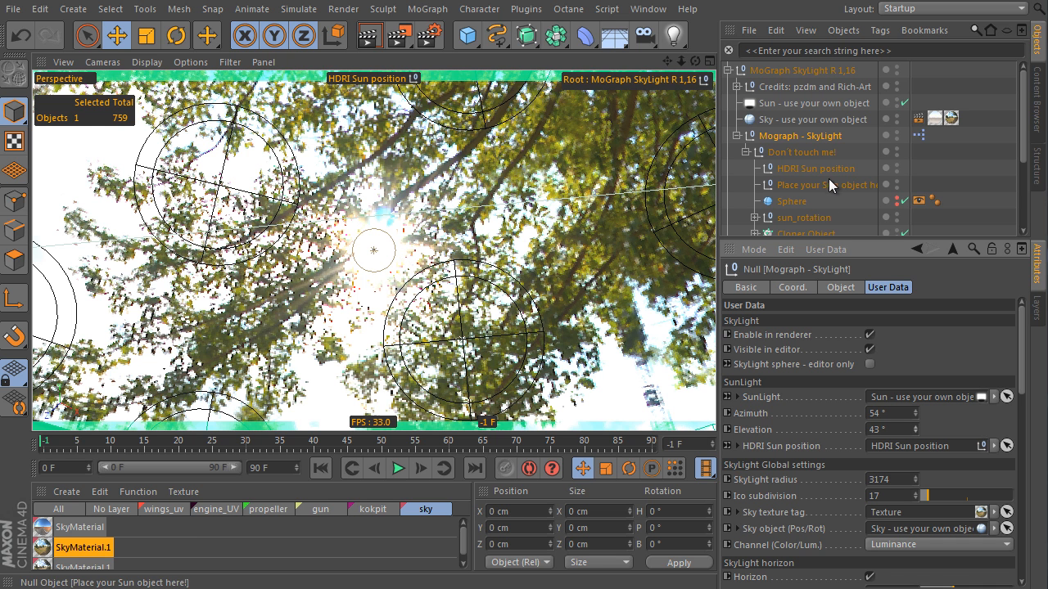
- Return the viewport to the Default Camera with the cubes and disc in view
left_click(115, 63)
mouse_move(127, 104)
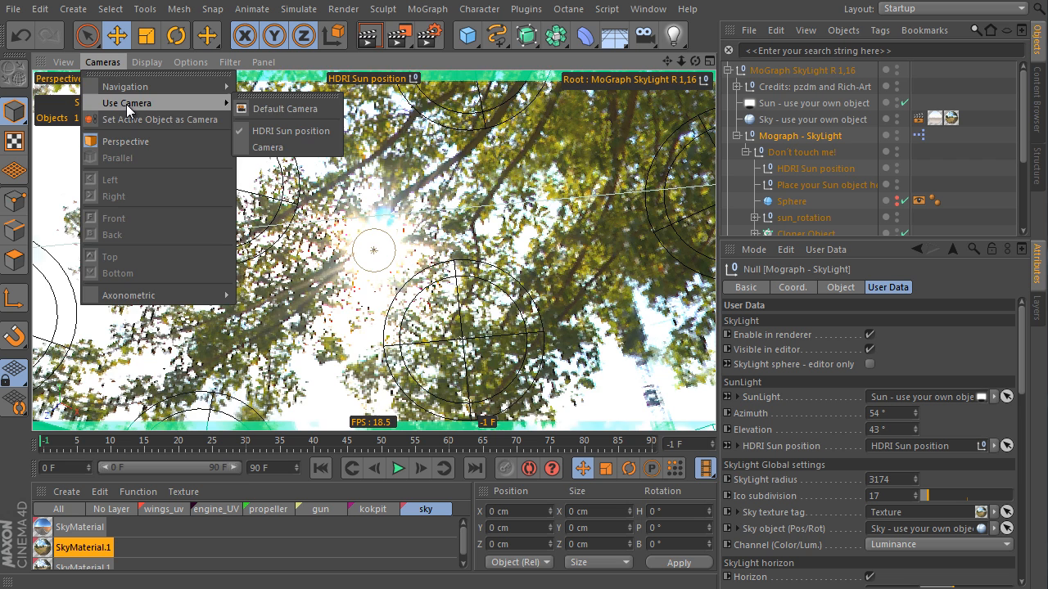
left_click(286, 109)
left_click_drag(622, 298, 454, 328, "alt")
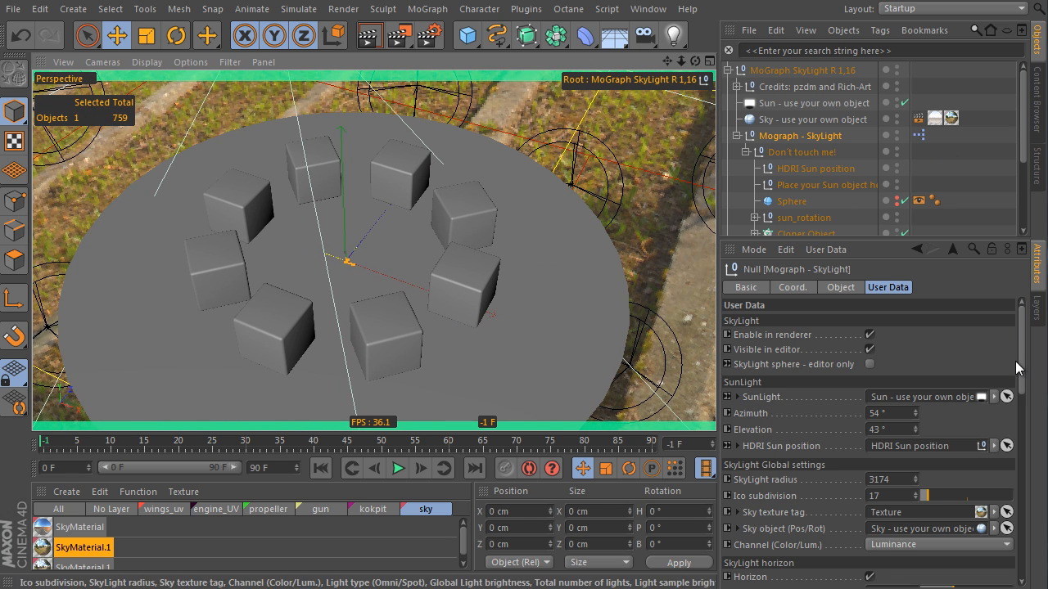
- Toggle the Horizon option of Mograph - SkyLight off and on to compare the lights around the light dome
left_click_drag(1021, 361, 1023, 373)
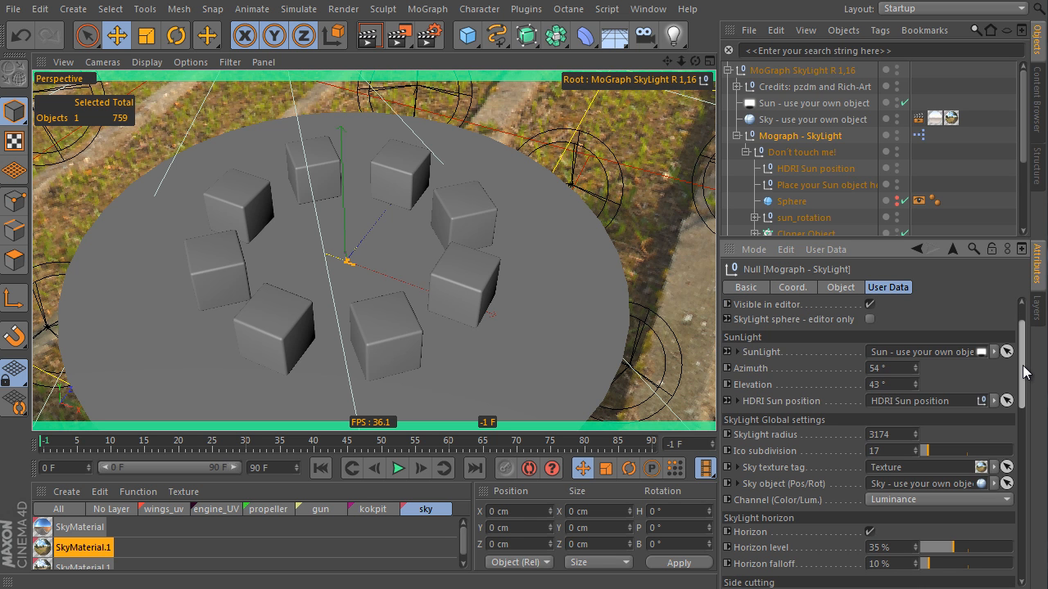
scroll(1023, 373, "down", 3)
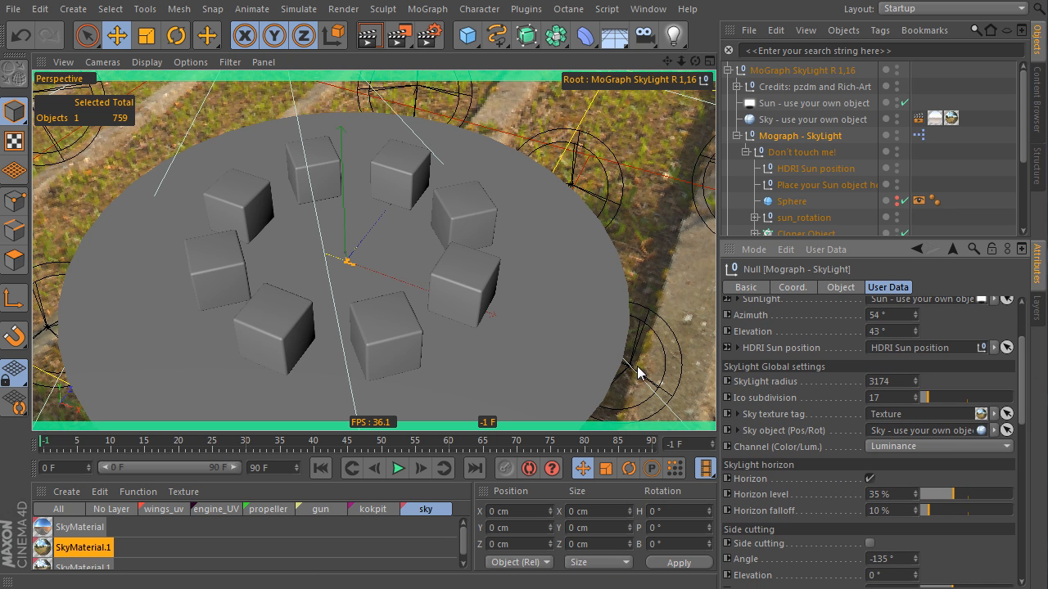
scroll(472, 285, "down", 5)
scroll(472, 286, "down", 3)
left_click_drag(472, 285, 413, 324, "alt")
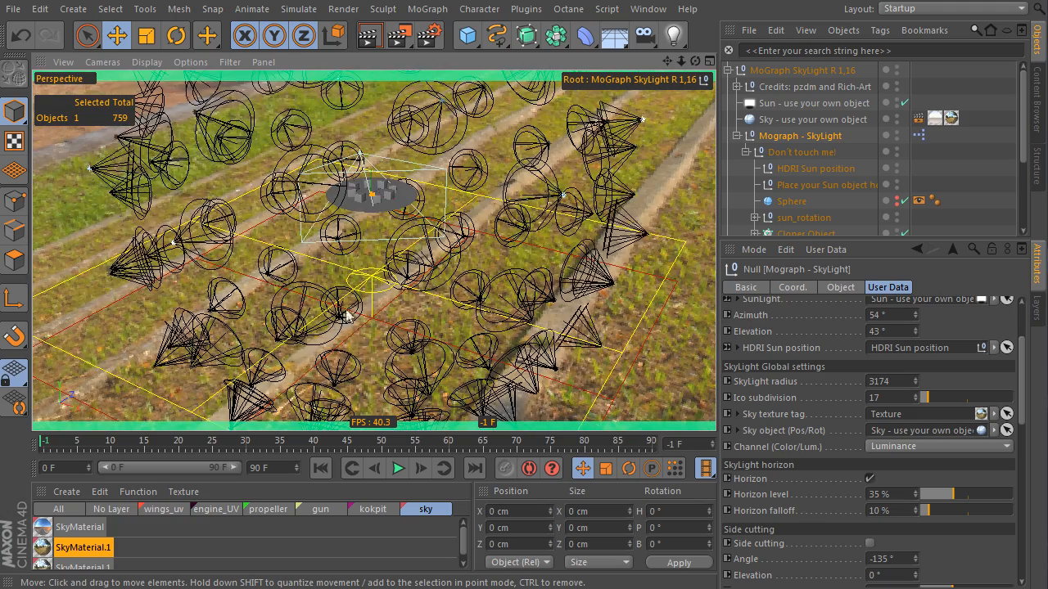
left_click_drag(582, 365, 472, 287, "alt")
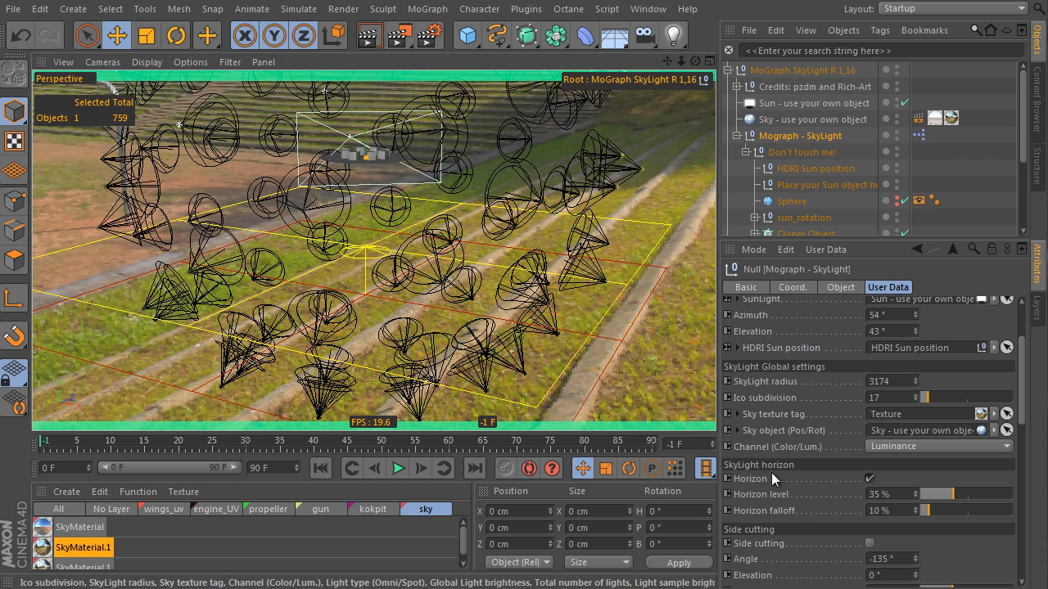
left_click(870, 481)
left_click(869, 483)
left_click(869, 482)
left_click(868, 479)
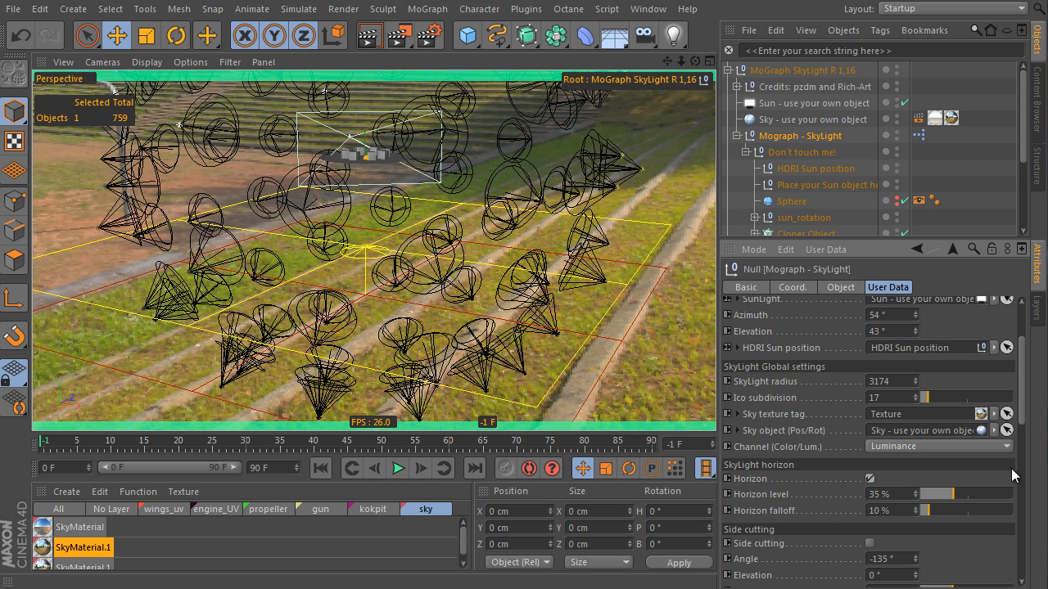
- Raise the SkyLight's Horizon level to 37% and hide the Sky - use your own object in the editor
mouse_move(955, 494)
left_mouse_down()
mouse_move(969, 492)
mouse_move(955, 484)
left_mouse_up()
left_click(851, 121)
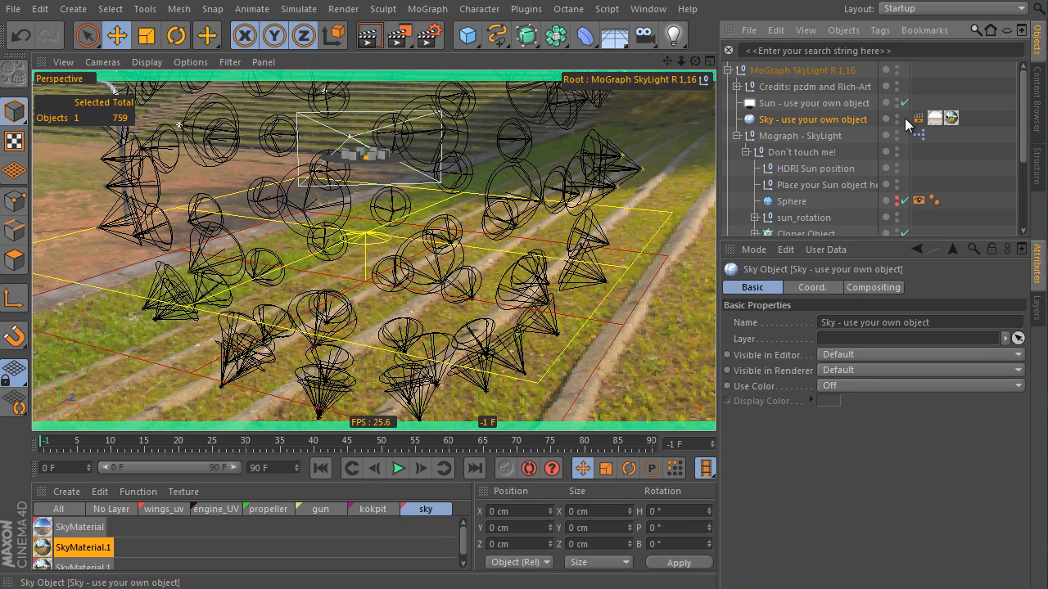
left_click(897, 116)
- Set the Mograph - SkyLight's Horizon level to 40% and its Horizon falloff to 19%
left_click(837, 134)
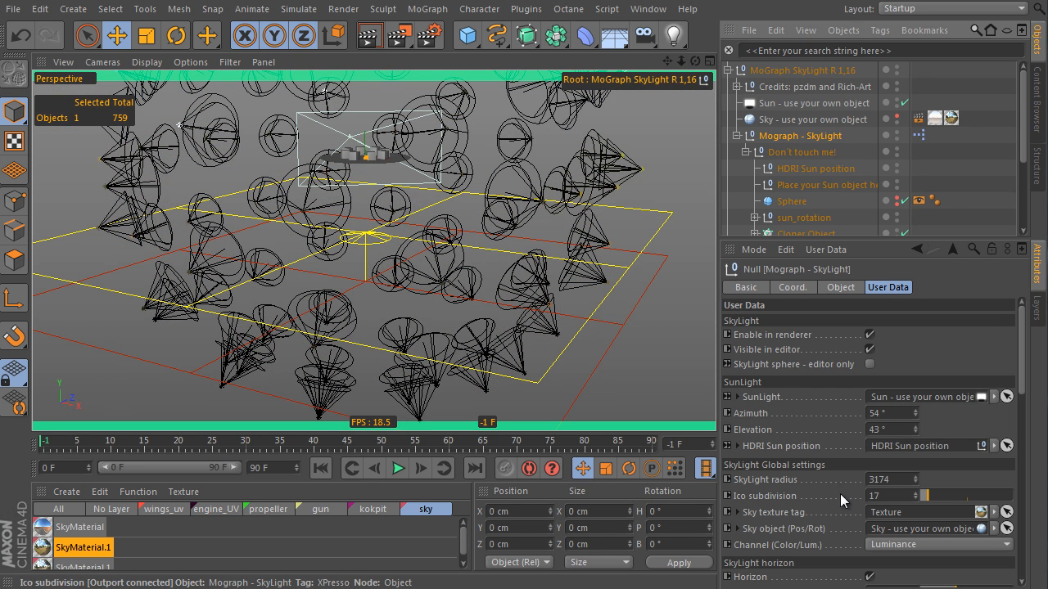
scroll(843, 475, "down", 5)
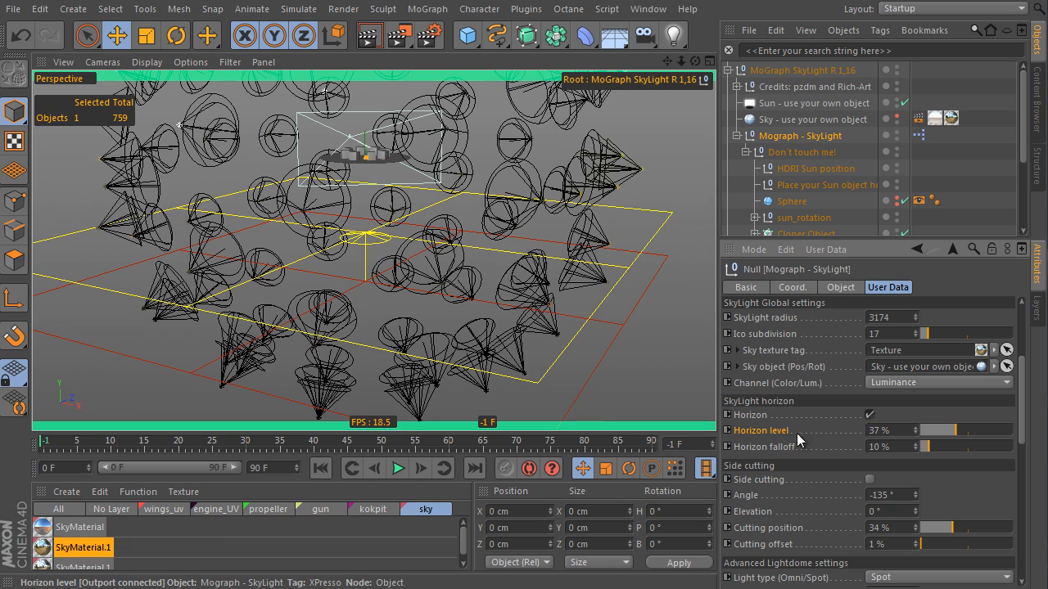
mouse_move(952, 432)
left_mouse_down()
mouse_move(937, 429)
mouse_move(978, 434)
mouse_move(933, 429)
mouse_move(964, 441)
left_mouse_up()
mouse_move(955, 440)
left_mouse_down()
mouse_move(946, 435)
mouse_move(966, 441)
mouse_move(923, 446)
mouse_move(937, 448)
left_mouse_up()
- Render the perspective view of the cubes and disc from above
left_click_drag(459, 170, 365, 195, "alt")
scroll(364, 199, "up", 10)
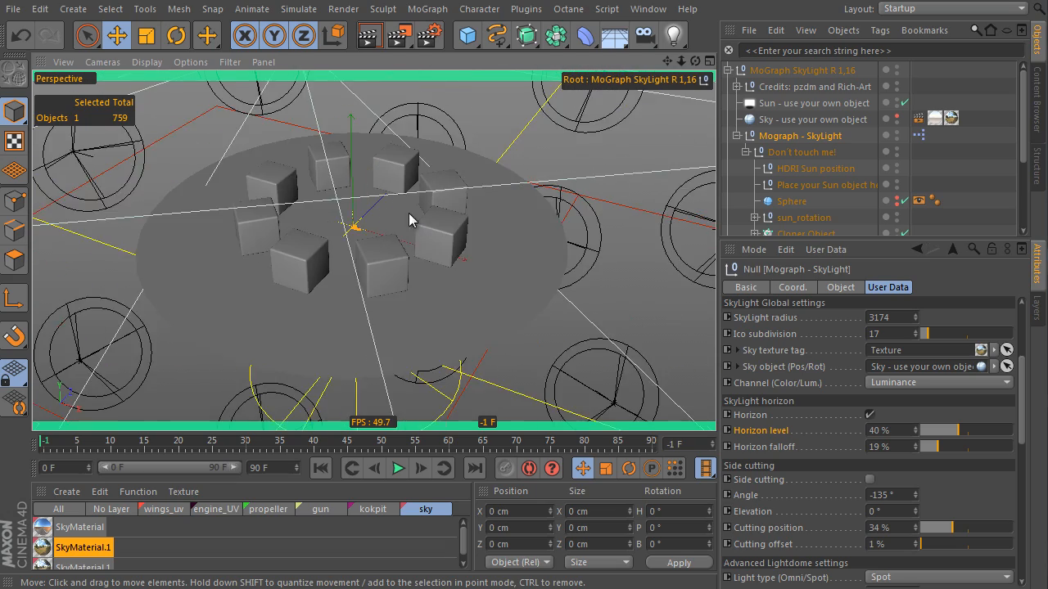
left_click_drag(442, 313, 458, 268, "alt")
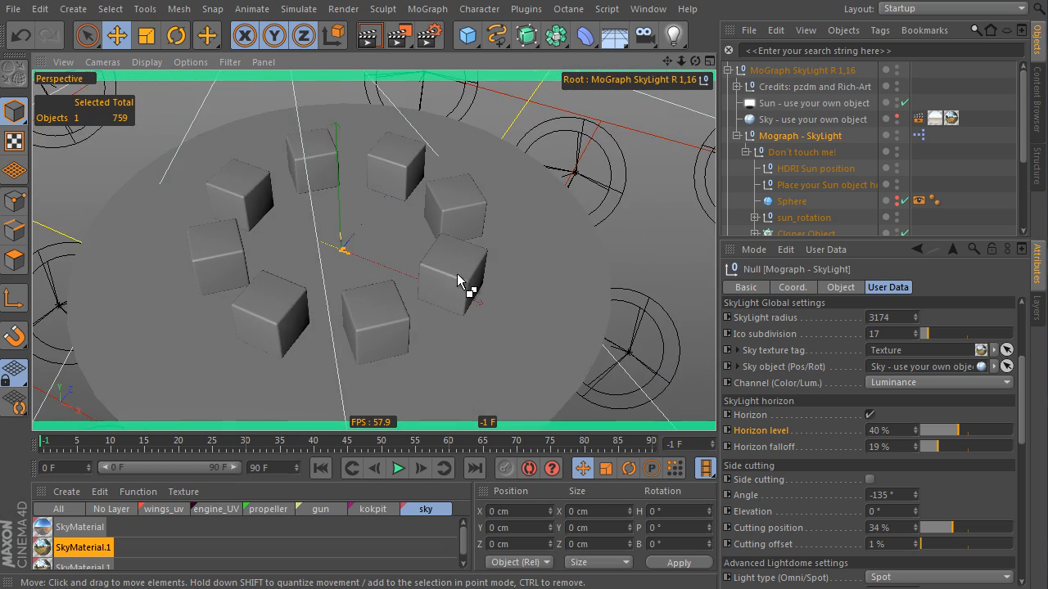
key("ctrl+r")
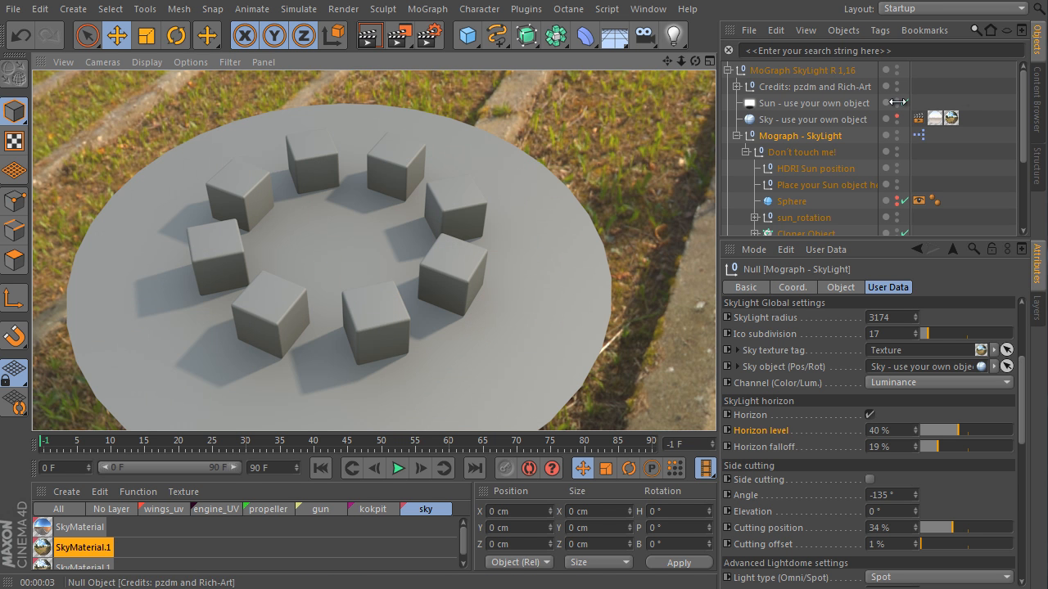
- Disable the Disc object and render the cube array from below
left_click(732, 136)
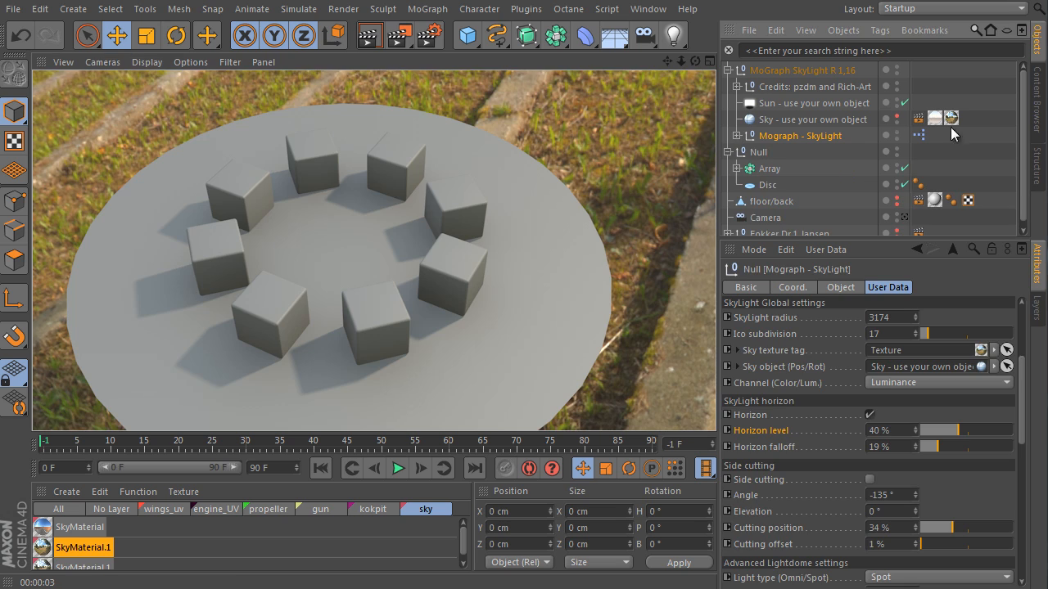
left_click(767, 185)
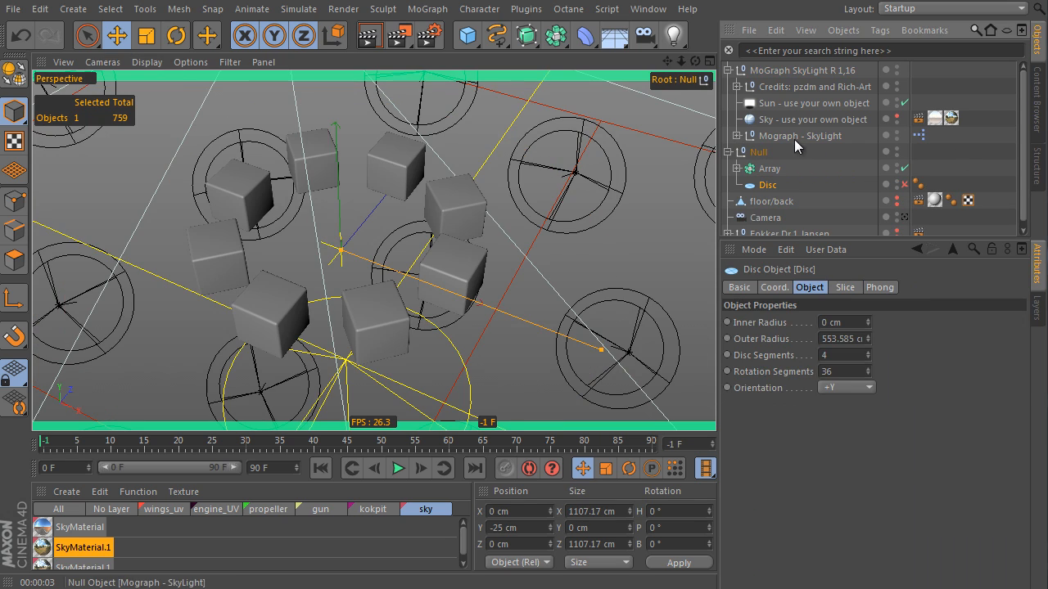
left_click(794, 136)
left_click_drag(528, 314, 515, 270, "alt")
key("ctrl+r")
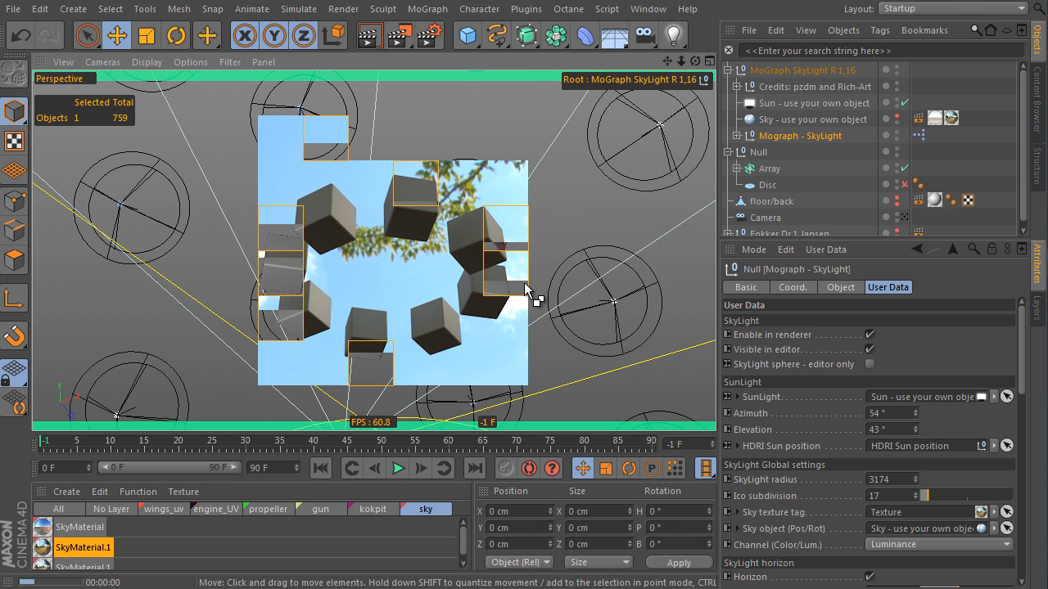
- Add a sphere of about 171 cm radius in the middle of the cube ring and frame both with an interactive render region
left_click(527, 35)
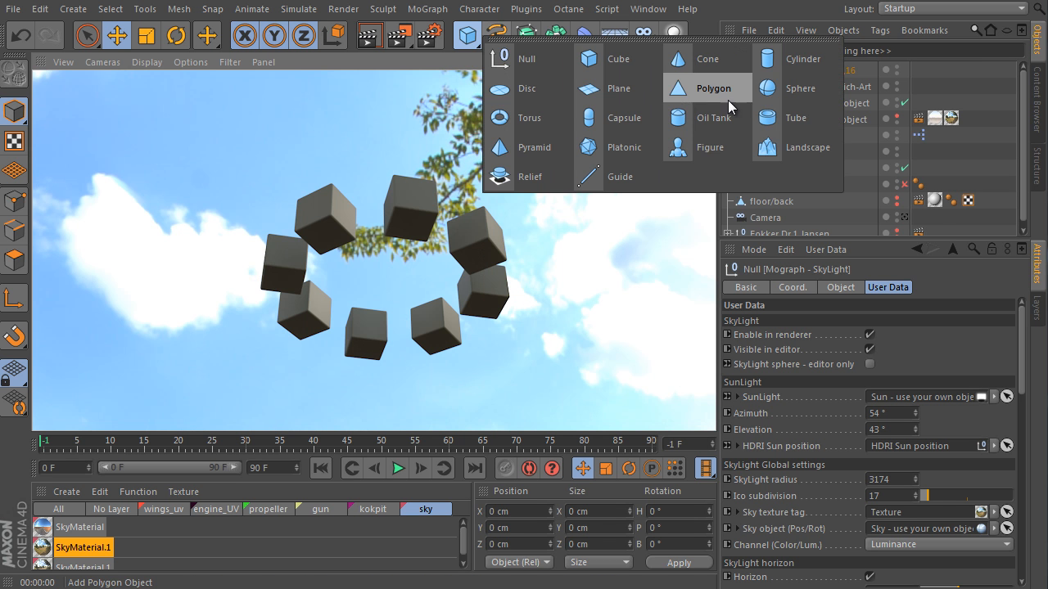
left_click(806, 86)
left_click_drag(421, 281, 445, 230)
left_click(366, 39)
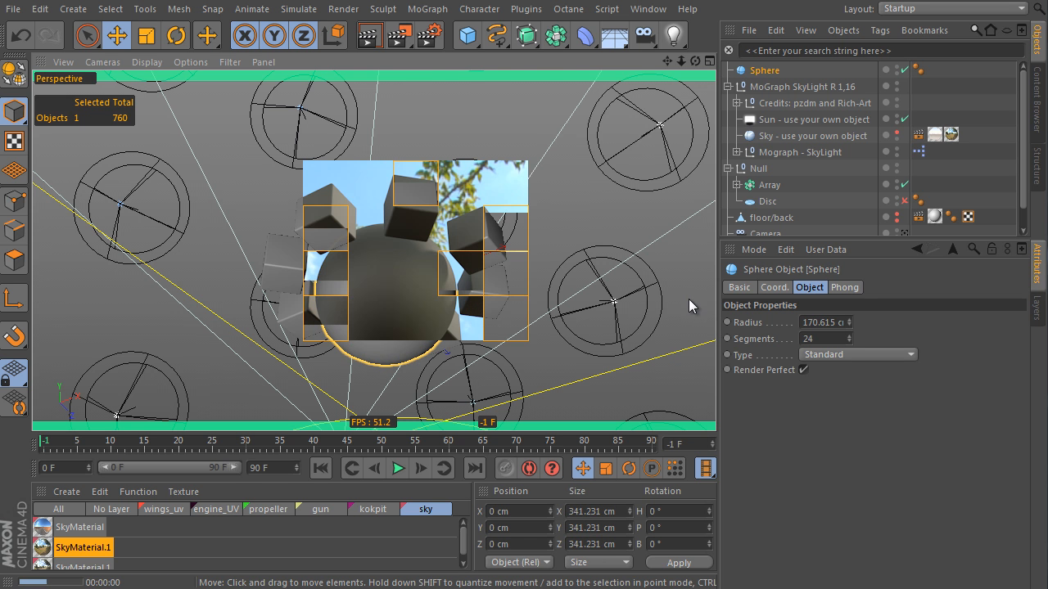
left_click(860, 153)
left_click_drag(398, 36, 471, 248)
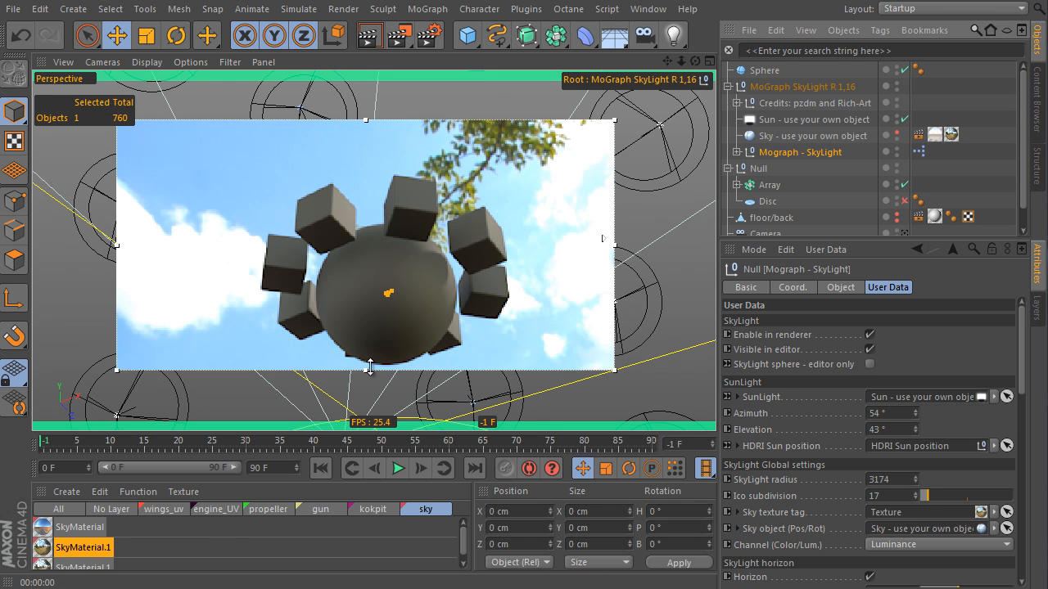
- Toggle the SkyLight's Horizon option off and on to compare the lighting, and set its Horizon level to 38%
scroll(881, 432, "down", 10)
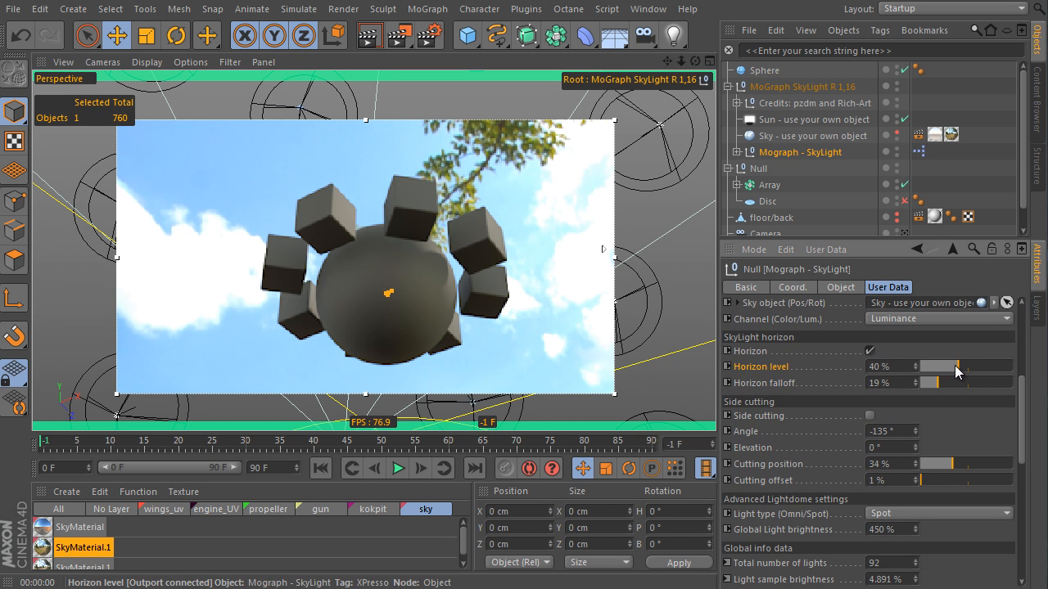
left_click(869, 351)
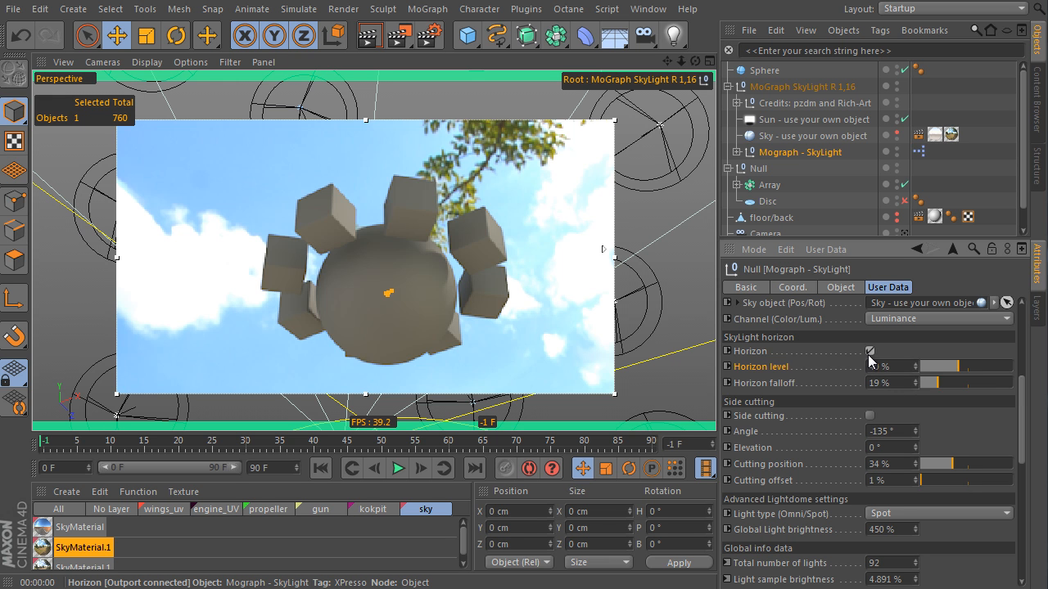
left_click(947, 368)
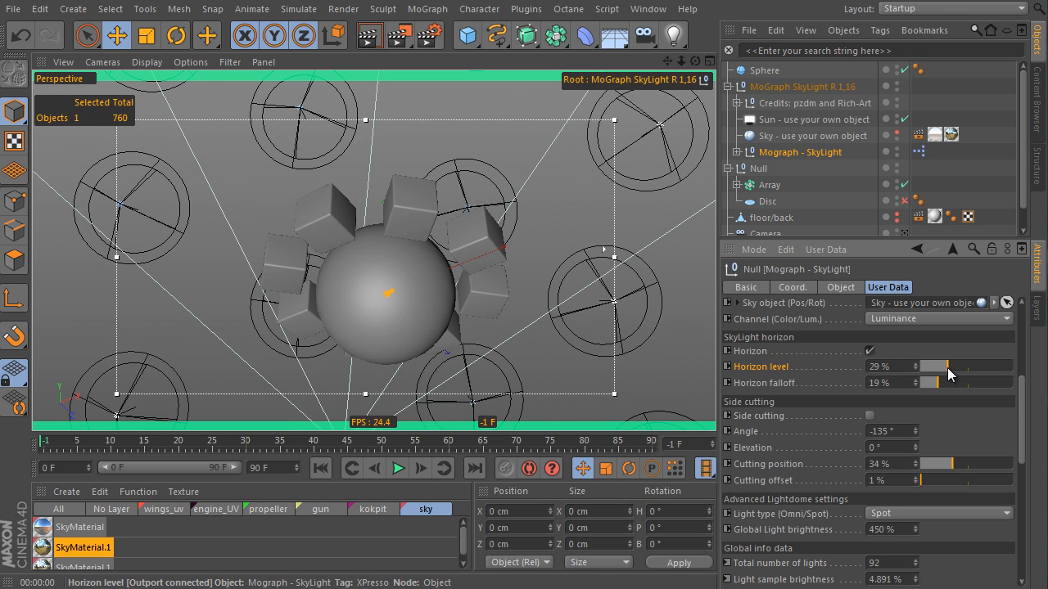
mouse_move(939, 374)
left_mouse_down()
mouse_move(975, 367)
mouse_move(958, 377)
left_mouse_up()
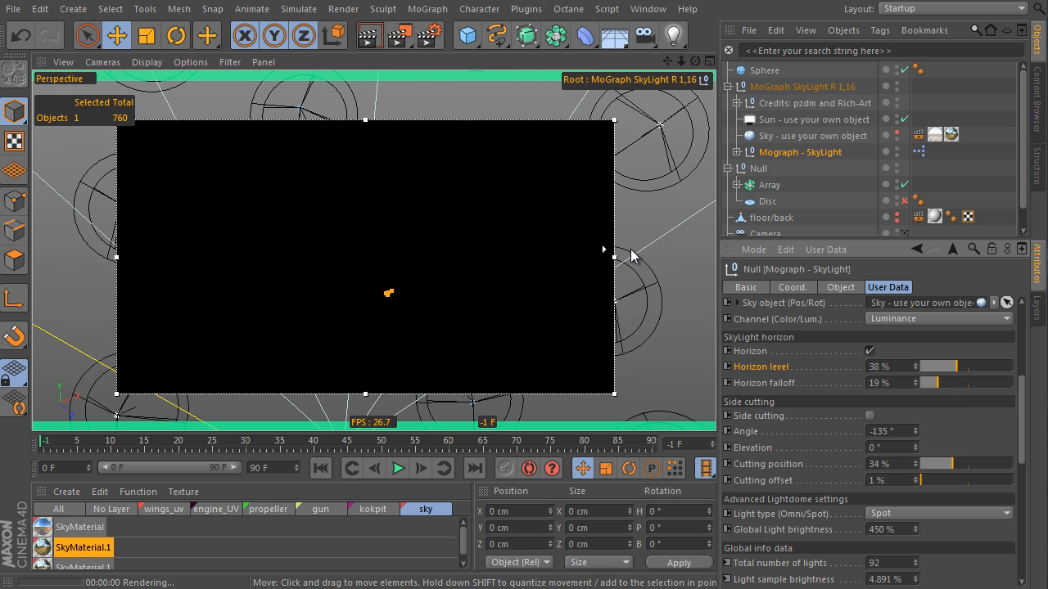
- Collapse the MoGraph SkyLight hierarchy and re-enable the Disc object under the cubes
left_click(774, 72)
left_click(729, 87)
left_click(774, 138)
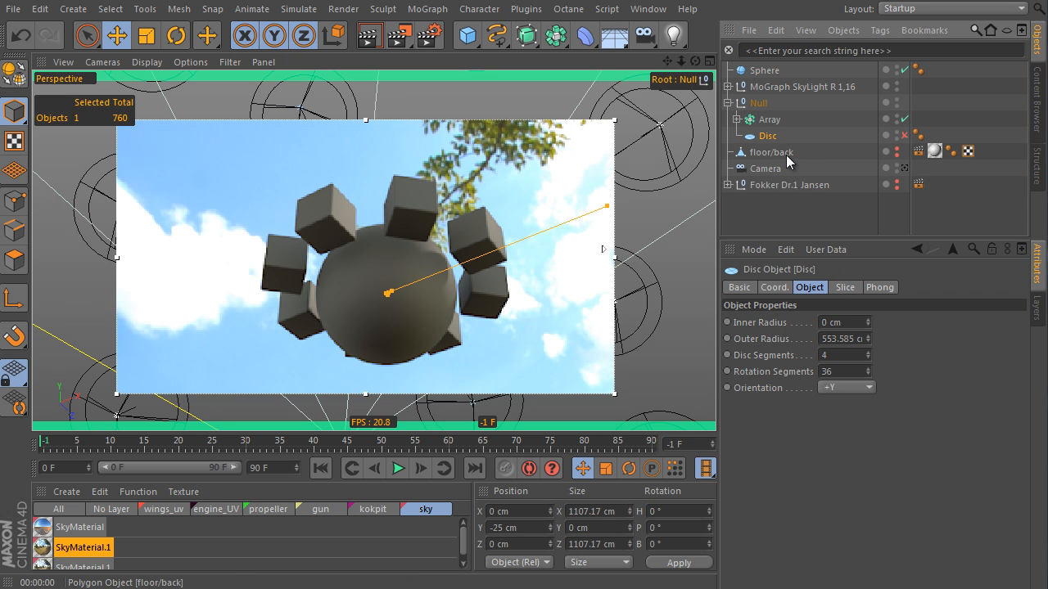
left_click(905, 138)
- Raise the sphere above the disc to a Y position of about 139 cm
right_click_drag(494, 385, 604, 136, "alt")
middle_click_drag(604, 136, 507, 285, "alt")
left_click(774, 72)
left_click_drag(402, 169, 615, 161)
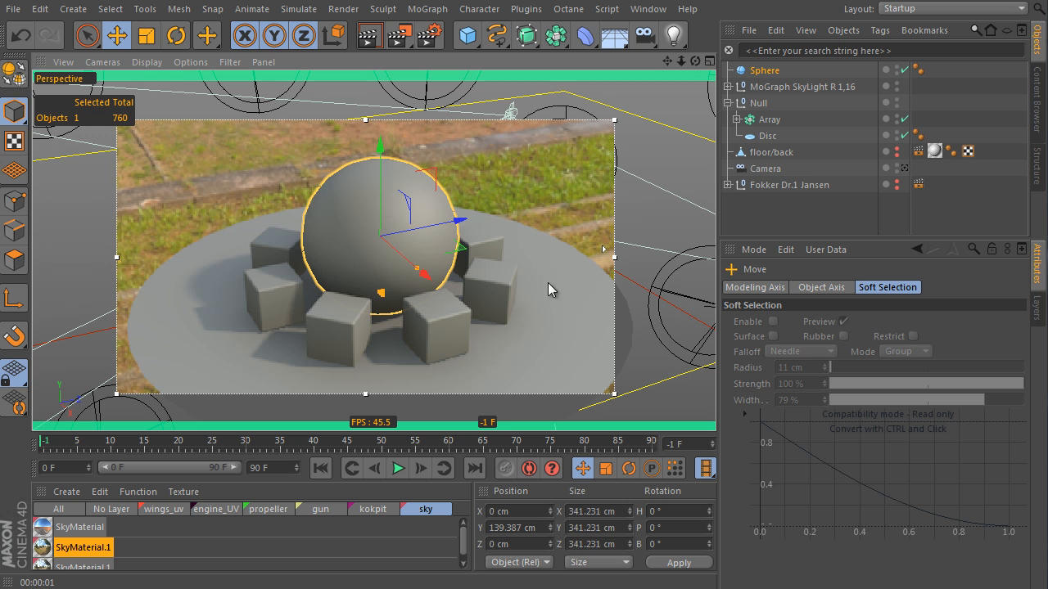
- Add a Compositing tag to the Disc and turn off Cast Shadows in it
left_click(768, 136)
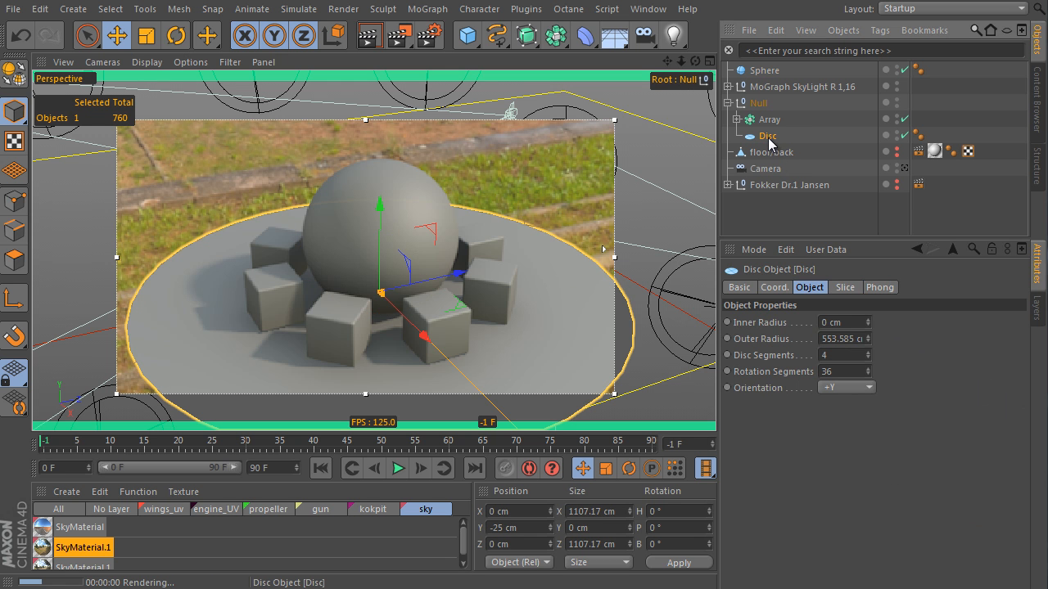
right_click(769, 138)
mouse_move(825, 117)
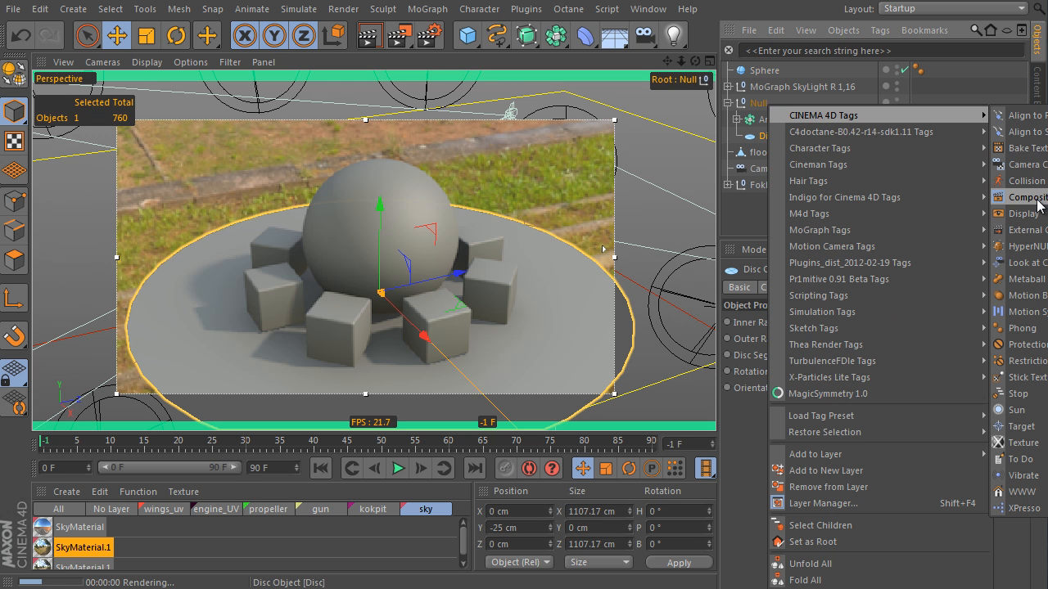
left_click(1038, 197)
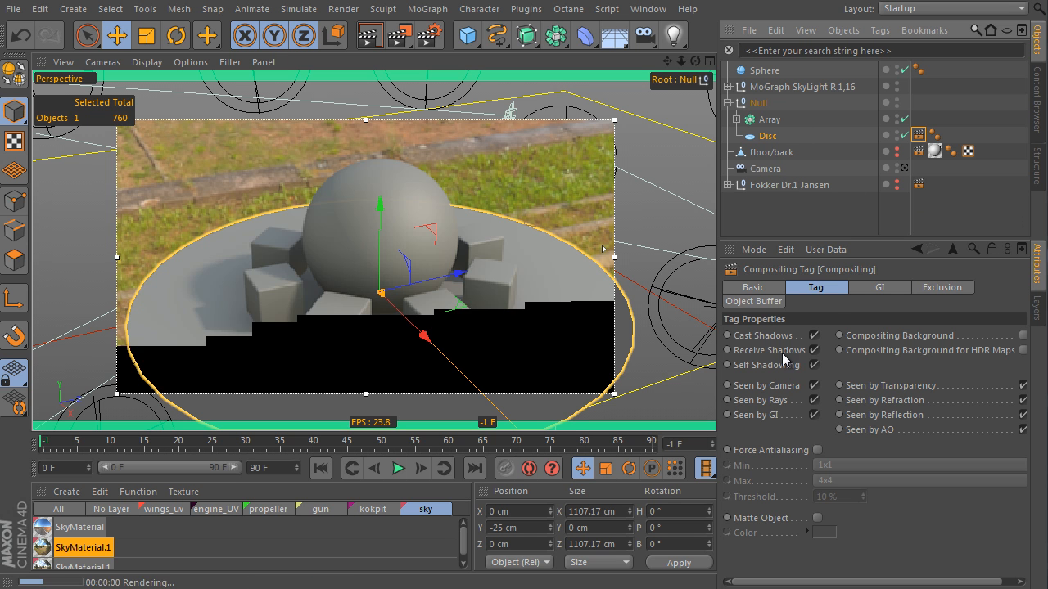
left_click(769, 335)
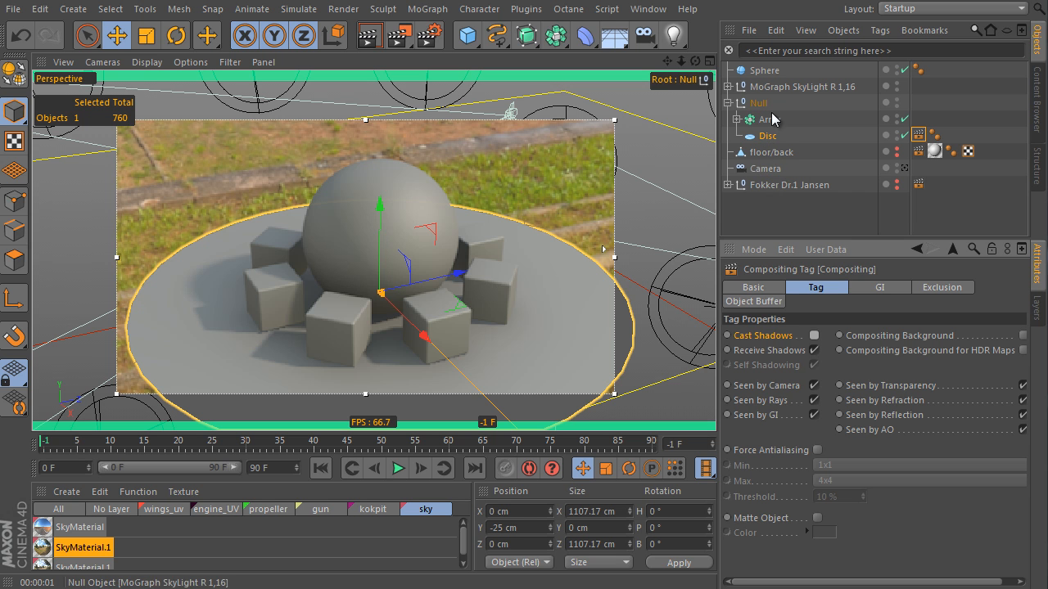
- Enable Side cutting in the Mograph - SkyLight user data
left_click(781, 87)
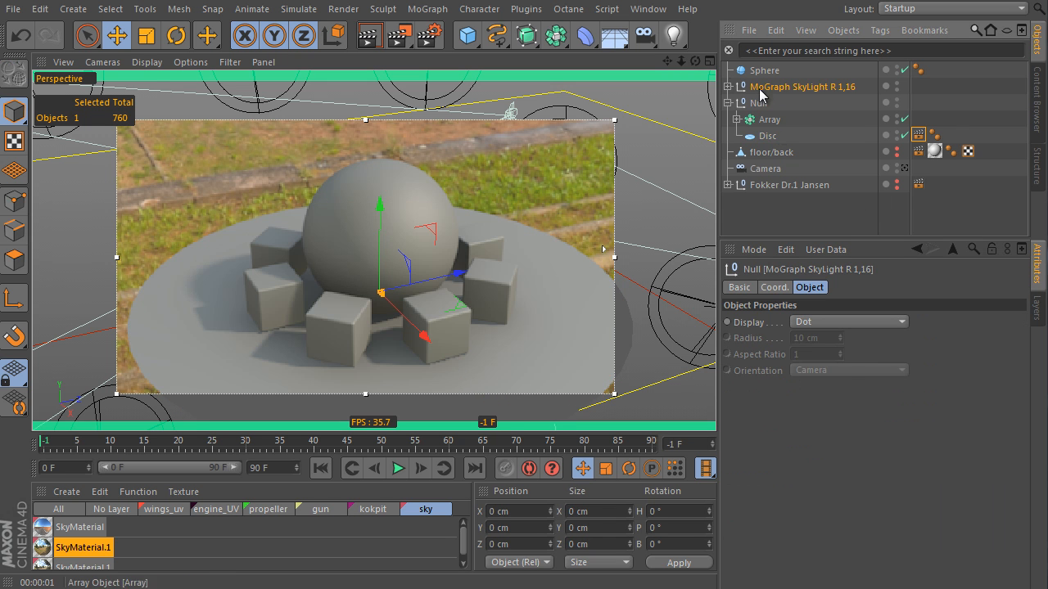
left_click(728, 87)
left_click(793, 152)
left_click_drag(1028, 358, 1033, 407)
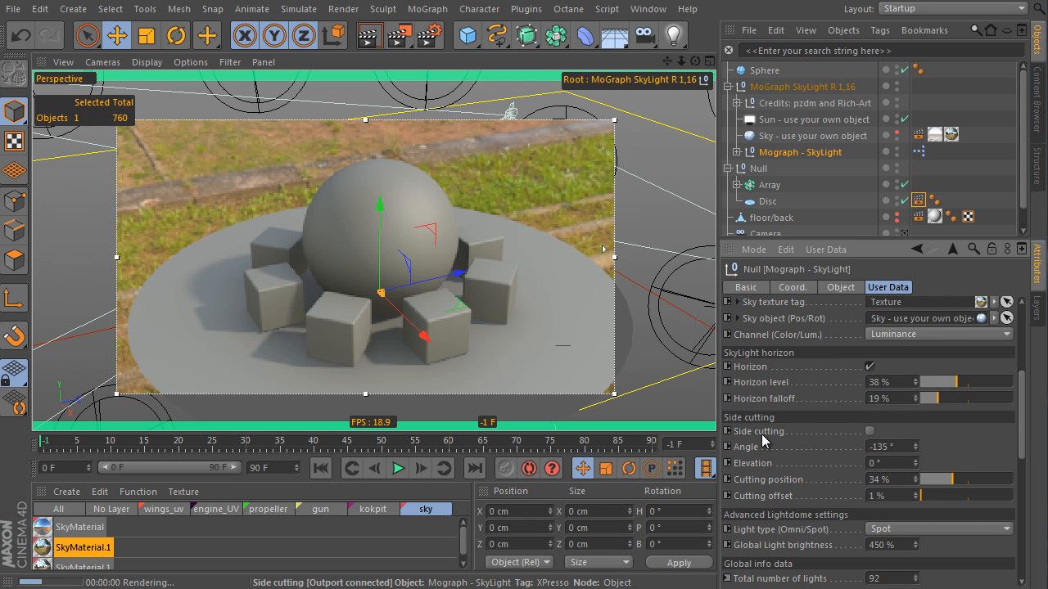
left_click(870, 431)
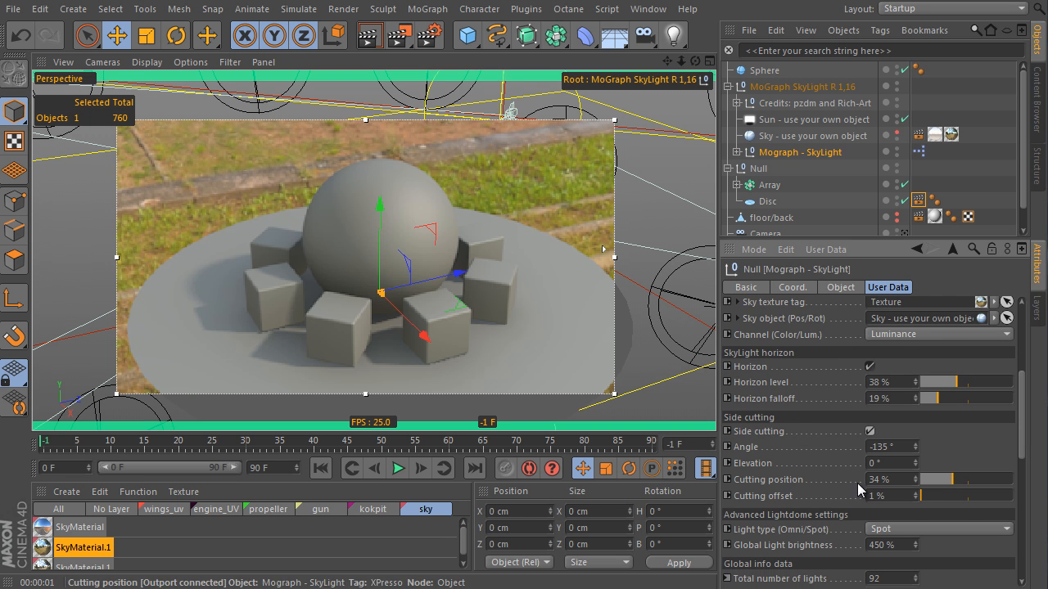
- Add a cube and move it beside the disc, to about X -329 cm and Z 510 cm
right_click_drag(640, 251, 434, 332, "alt")
mouse_move(434, 332)
left_mouse_down("alt")
mouse_move(462, 318)
mouse_move(435, 317)
left_mouse_up("alt")
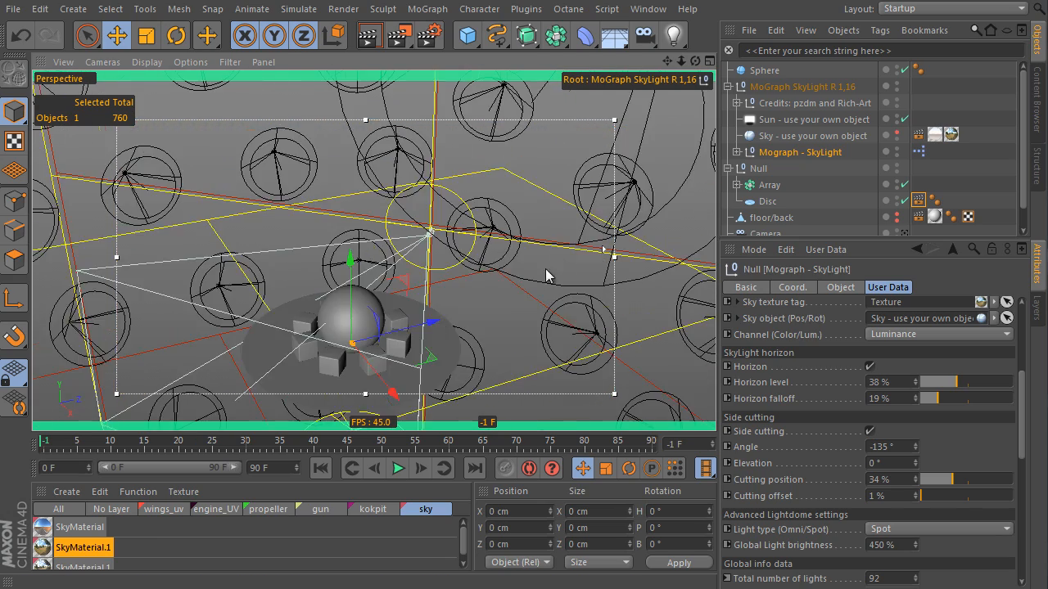
left_click_drag(546, 276, 325, 306, "alt")
right_click_drag(325, 307, 369, 283, "alt")
left_click(471, 41)
left_click(540, 30)
left_click_drag(292, 358, 401, 375)
left_click_drag(288, 413, 316, 370)
- Stretch the new cube into a wall about 2151 × 1321 cm and rotate its heading to about 35°, facing the sphere
key("r")
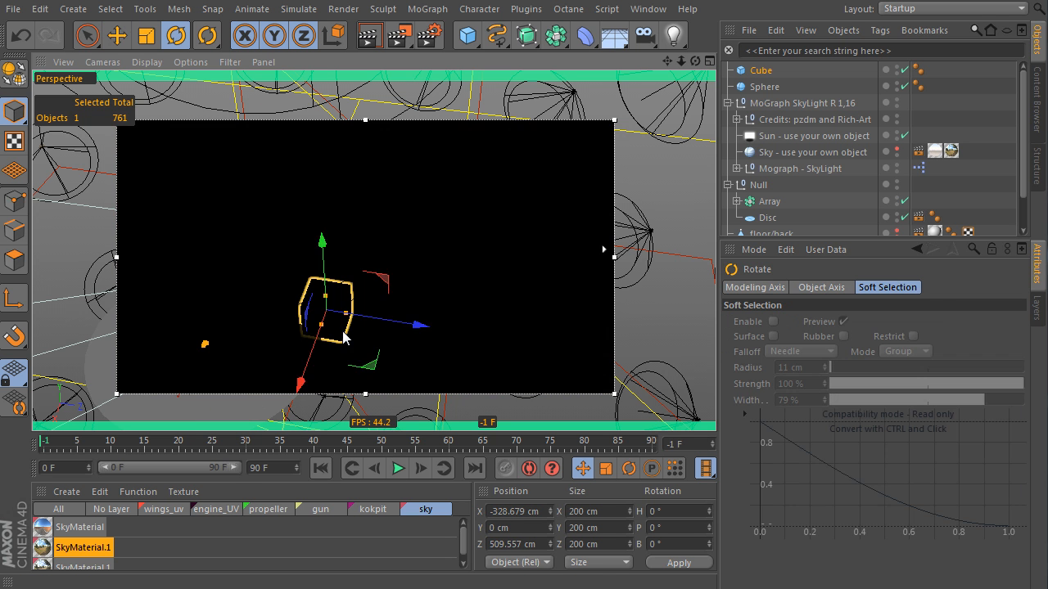
left_click_drag(374, 311, 325, 248)
left_click_drag(334, 325, 384, 352)
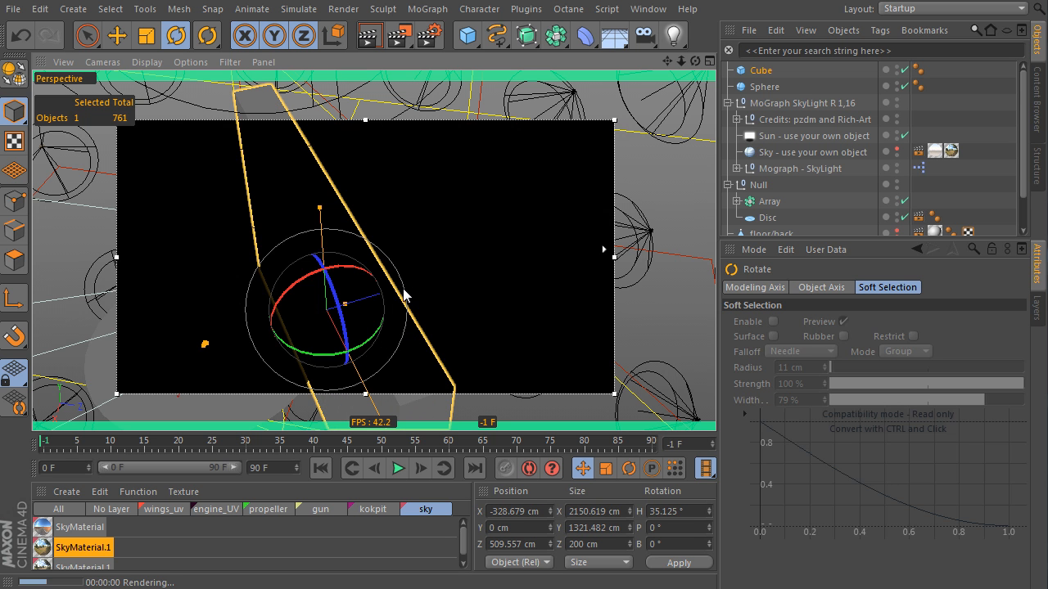
left_click_drag(402, 298, 535, 264, "alt")
left_click_drag(527, 202, 602, 245, "alt")
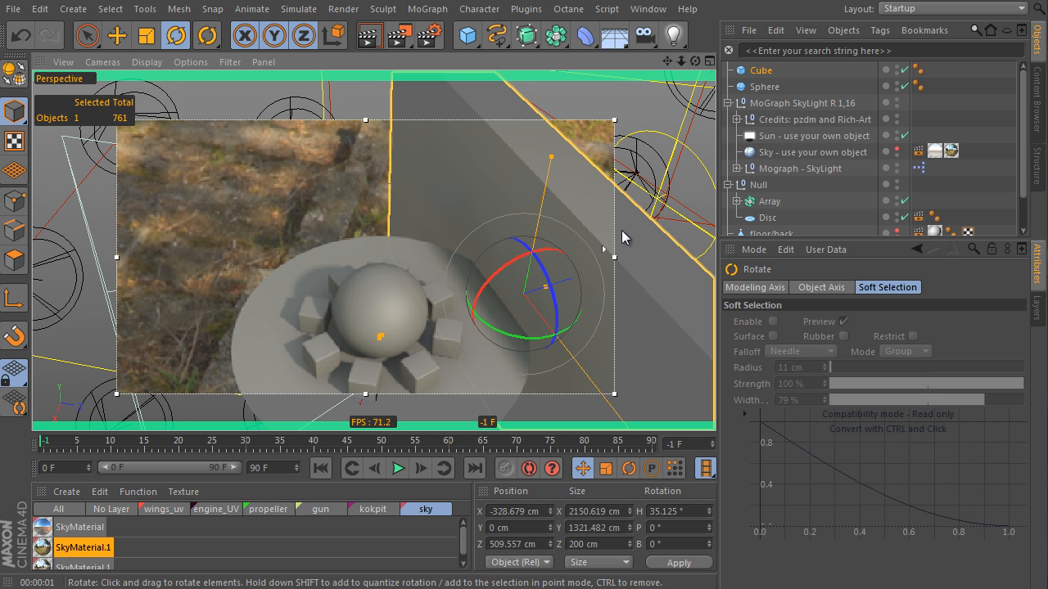
- Align the Mograph - SkyLight side cutting with the wall in the top view: angle -144°, cutting position 35 %, cutting offset 13 %
left_click(788, 169)
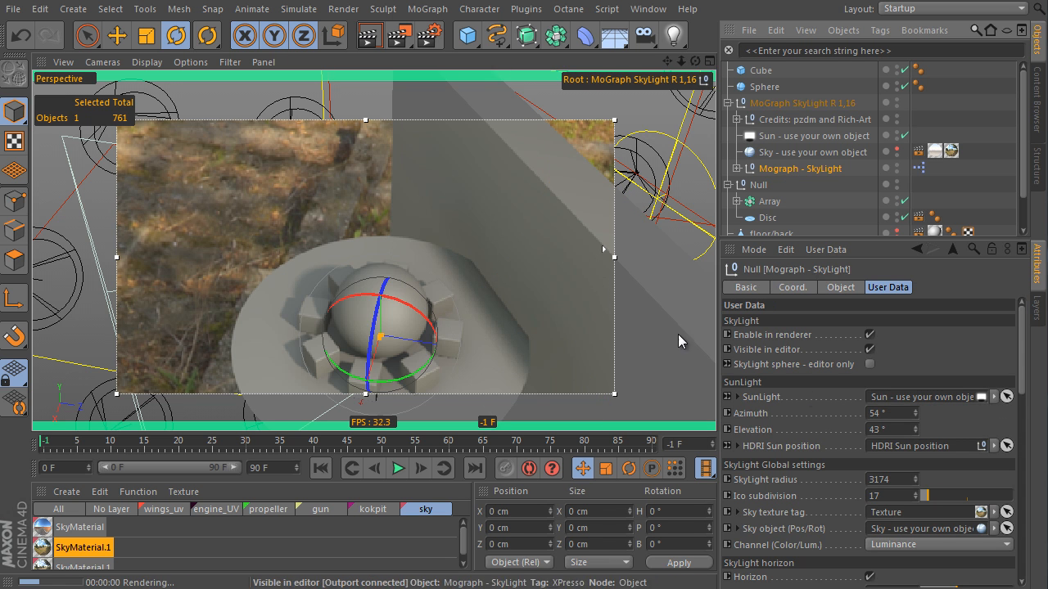
left_click_drag(398, 35, 488, 244)
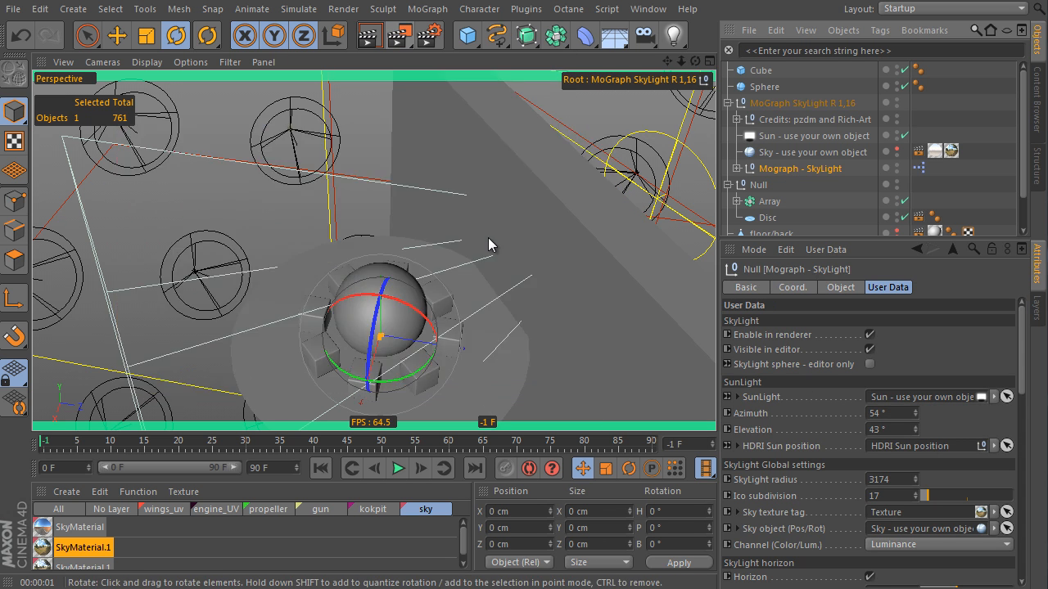
key("F2")
scroll(487, 217, "up", 4)
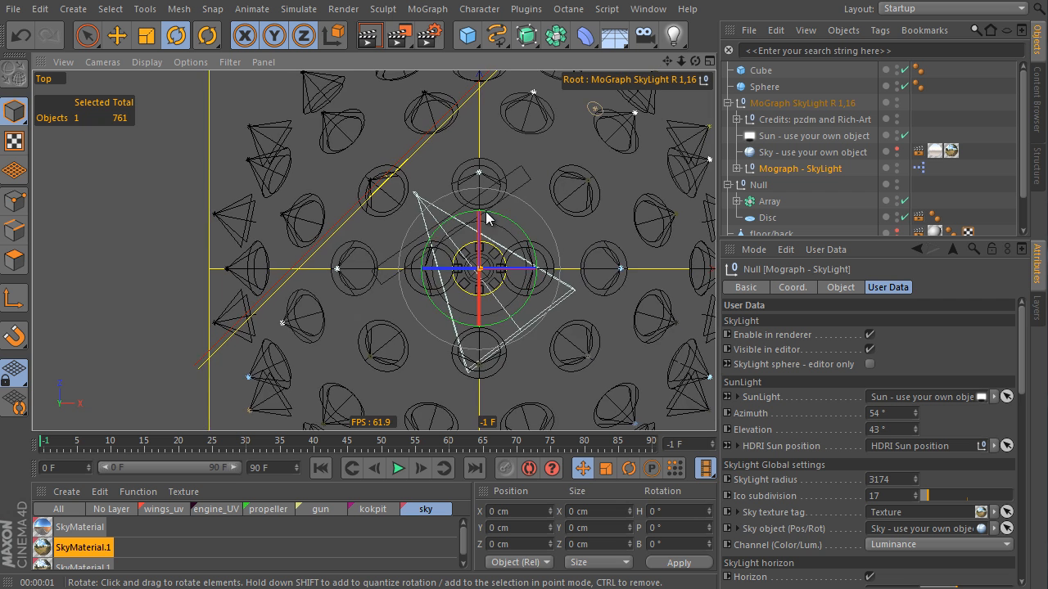
middle_click_drag(486, 218, 443, 268, "alt")
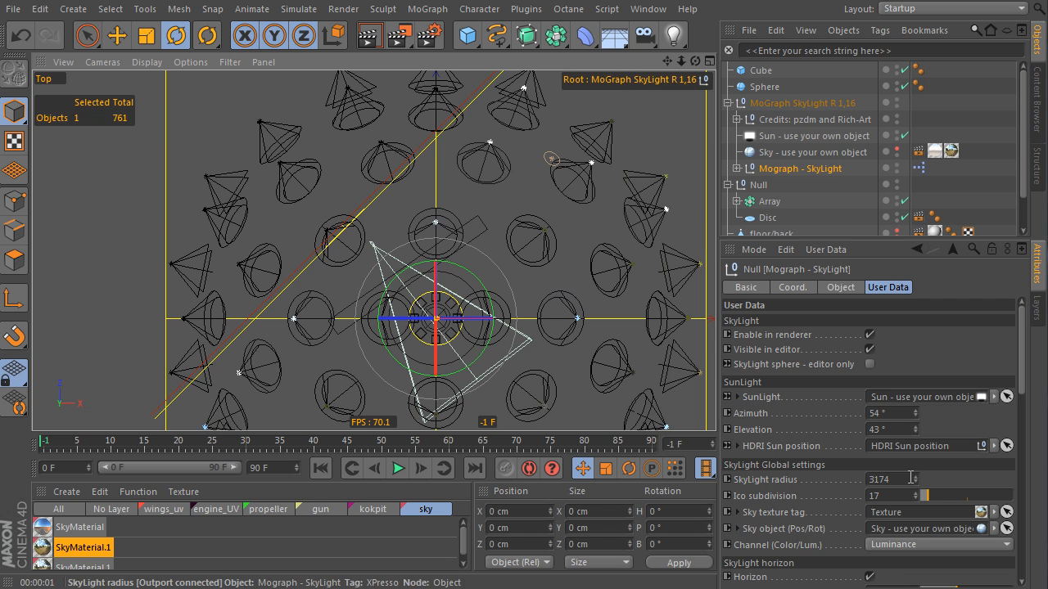
scroll(1024, 415, "down", 3)
scroll(1023, 416, "down", 3)
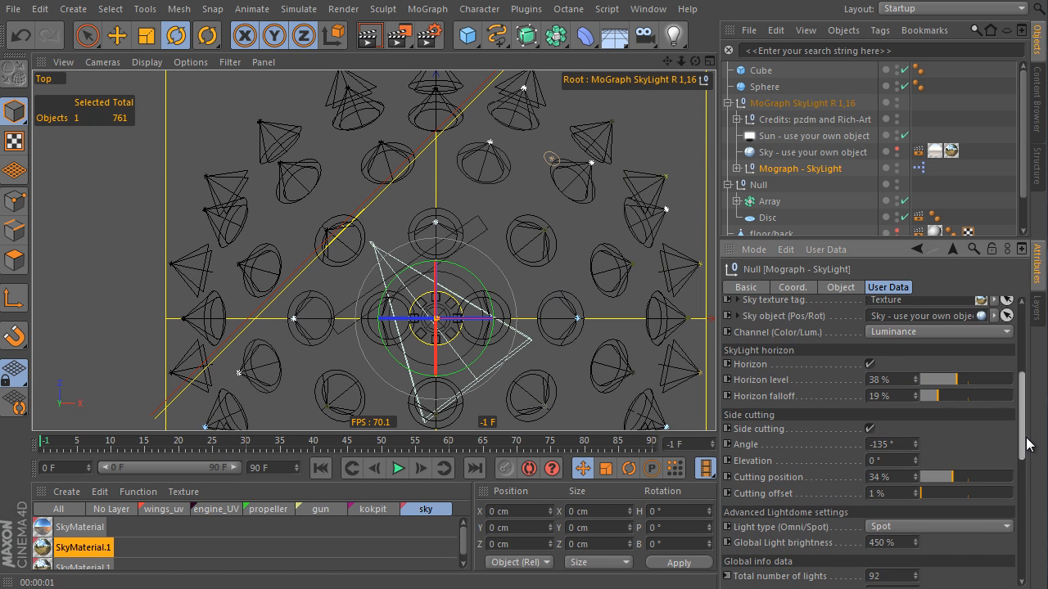
left_click_drag(957, 476, 955, 481)
left_click_drag(916, 442, 919, 450)
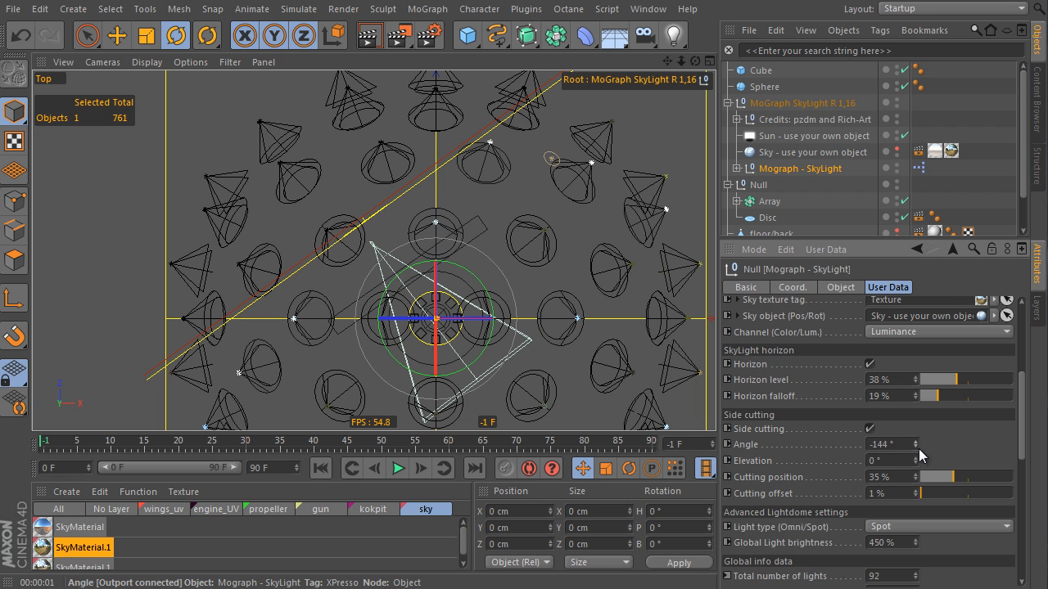
left_click_drag(925, 494, 931, 494)
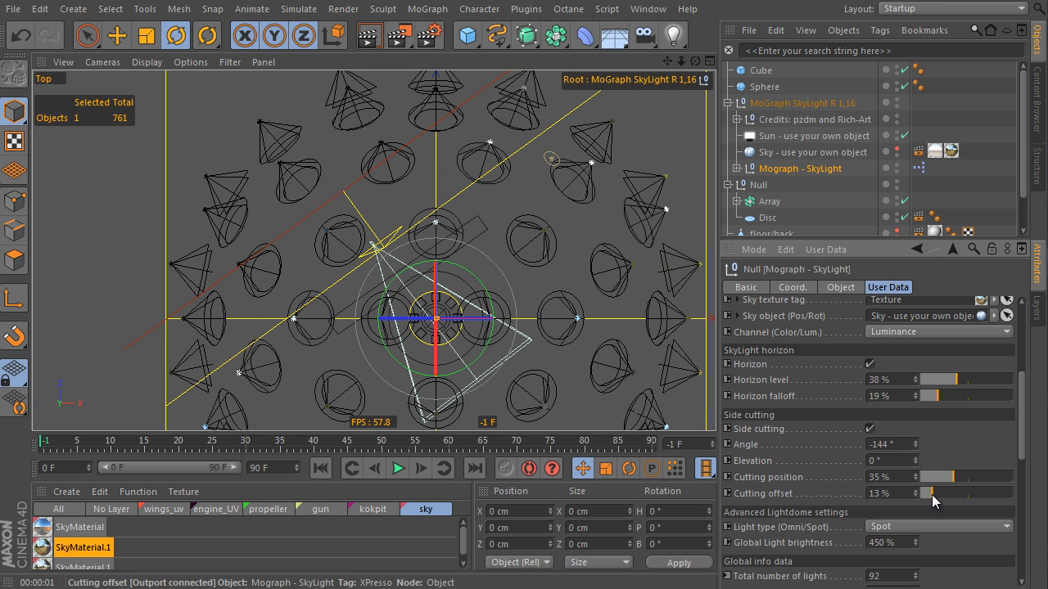
key("F1")
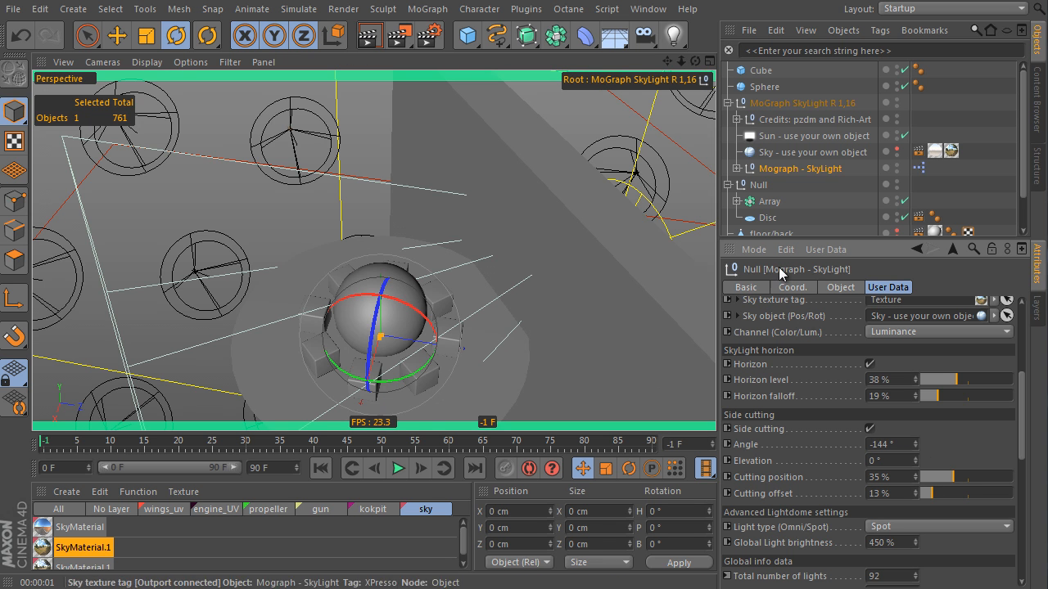
- Add a Compositing tag to the wall cube and turn off Cast Shadows in it
left_click(761, 72)
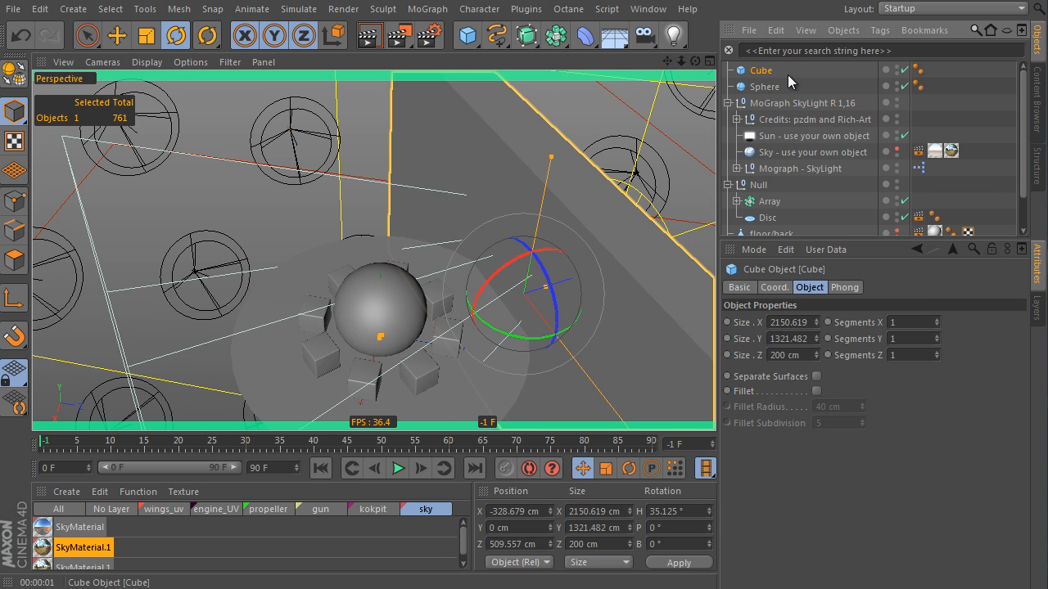
right_click(766, 71)
mouse_move(793, 82)
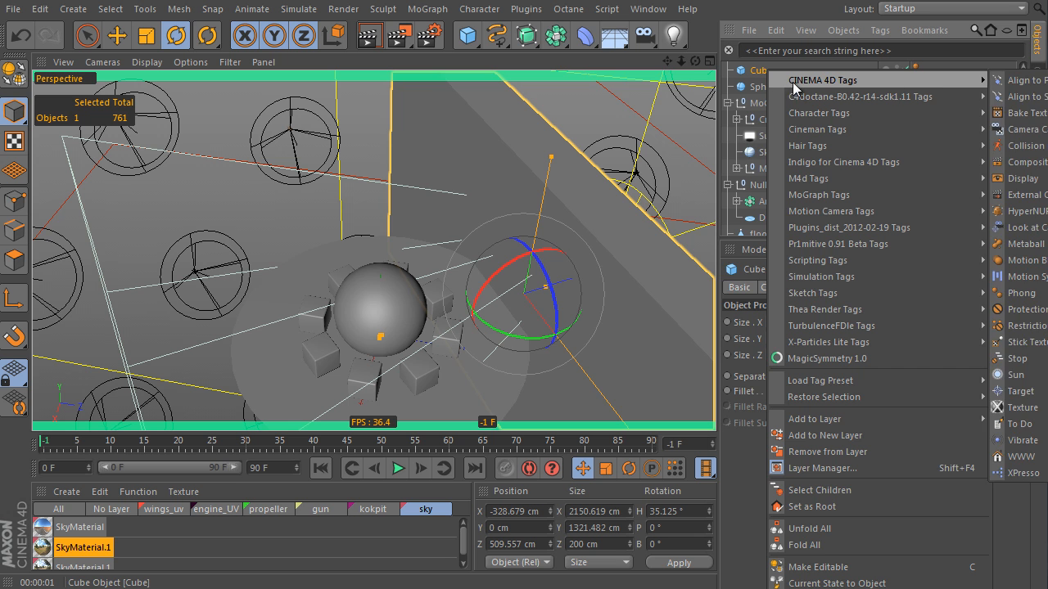
left_click(1023, 162)
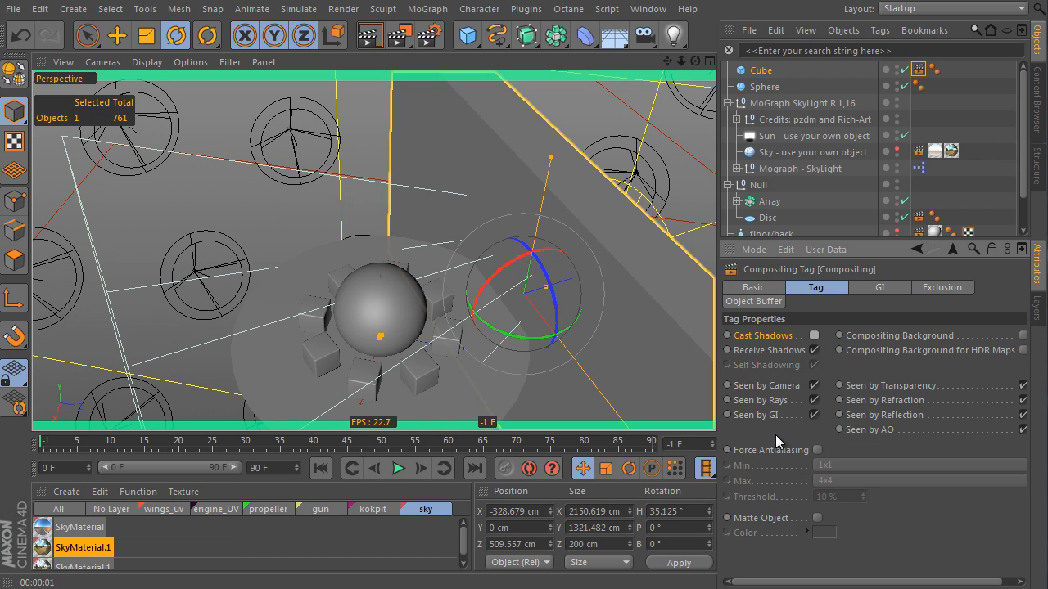
- Render the view with the wall, and render it again from close to the sphere and small cubes to inspect the shadows
key("ctrl+r")
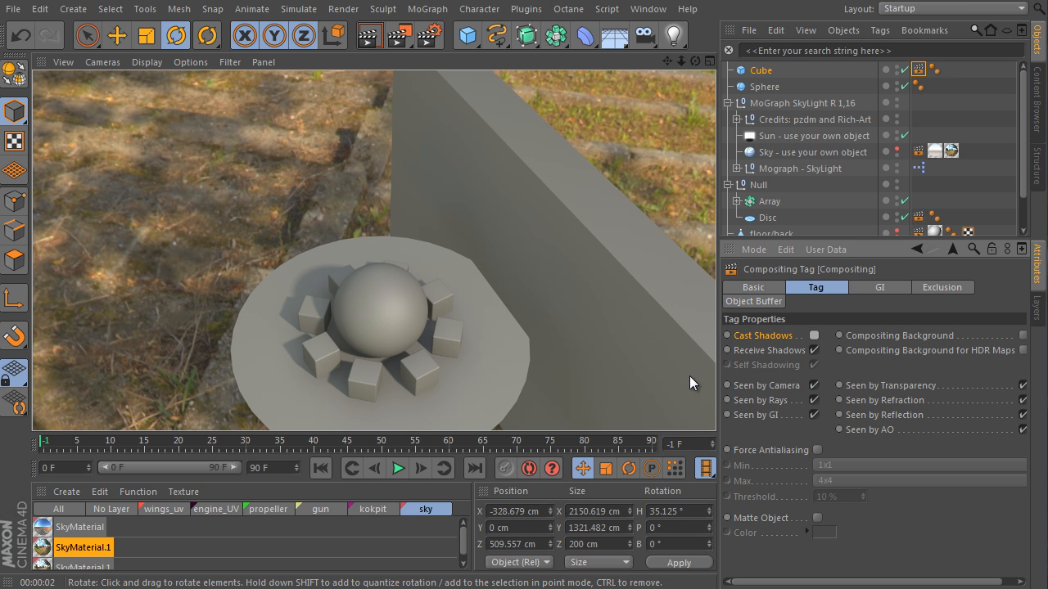
left_click_drag(604, 248, 502, 178, "alt")
right_click_drag(502, 178, 613, 194, "alt")
right_click_drag(463, 307, 419, 316, "alt")
left_click_drag(418, 316, 449, 311, "alt")
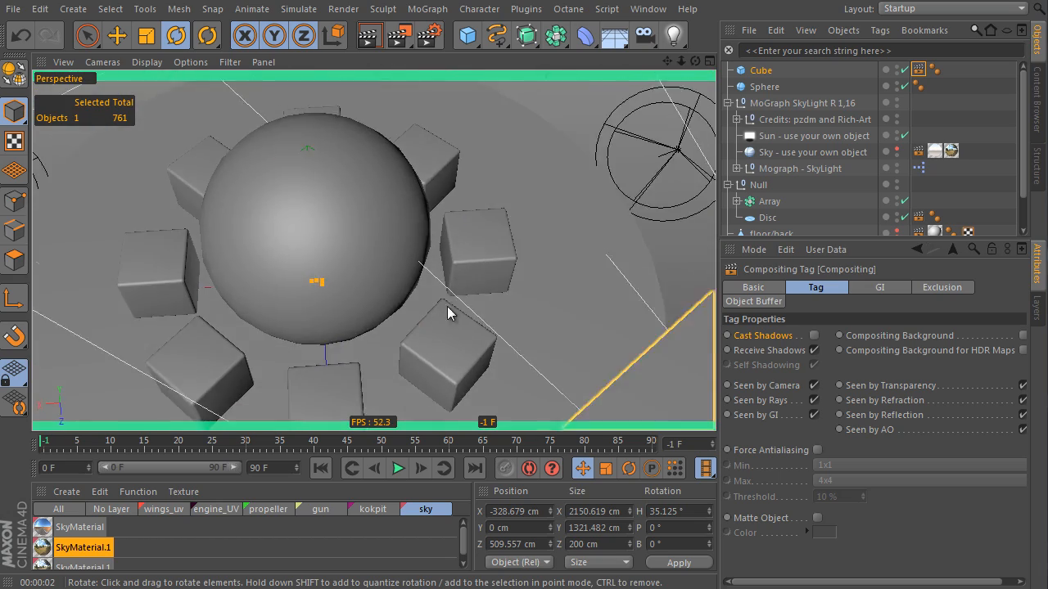
middle_click_drag(449, 311, 458, 284, "alt")
left_click(372, 41)
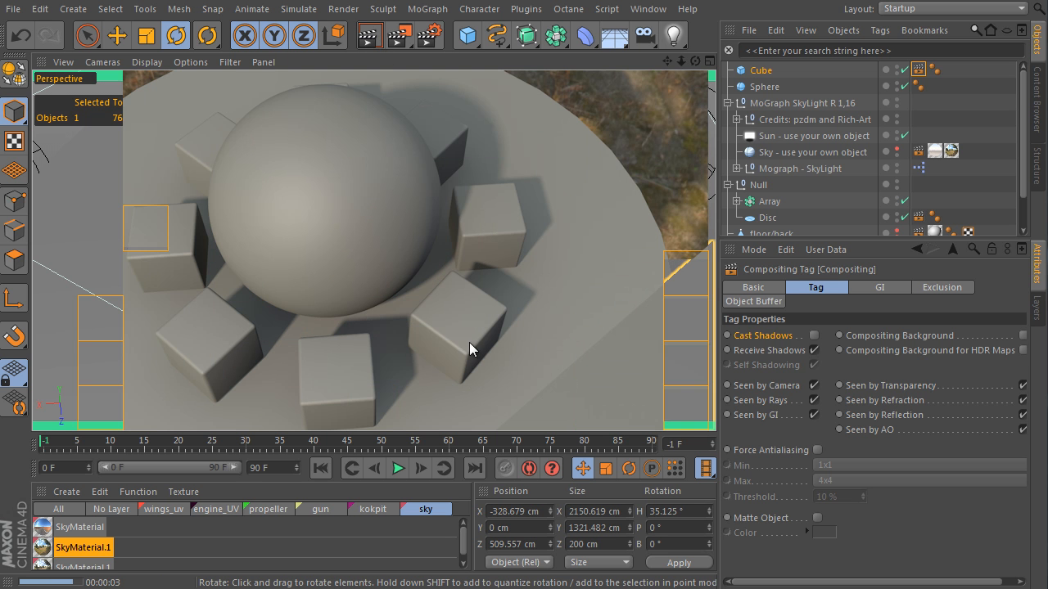
- Set the Mograph - SkyLight side cutting angle to -145°, try an elevation of 17° and undo that elevation change
right_click_drag(517, 265, 444, 293, "alt")
left_click_drag(444, 293, 675, 295, "alt")
right_click_drag(586, 282, 545, 287, "alt")
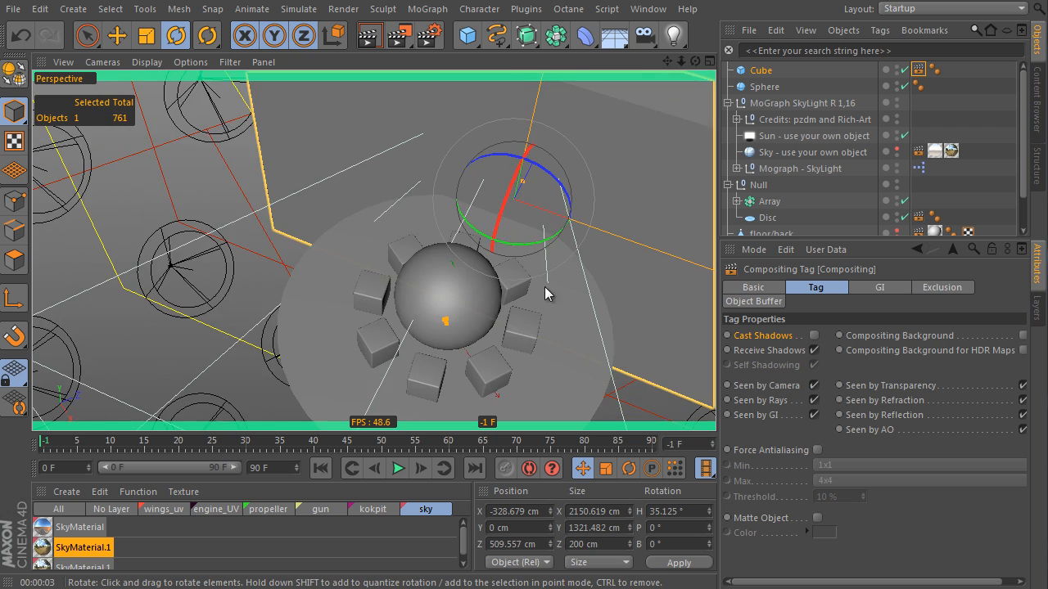
middle_click_drag(523, 286, 464, 343, "alt")
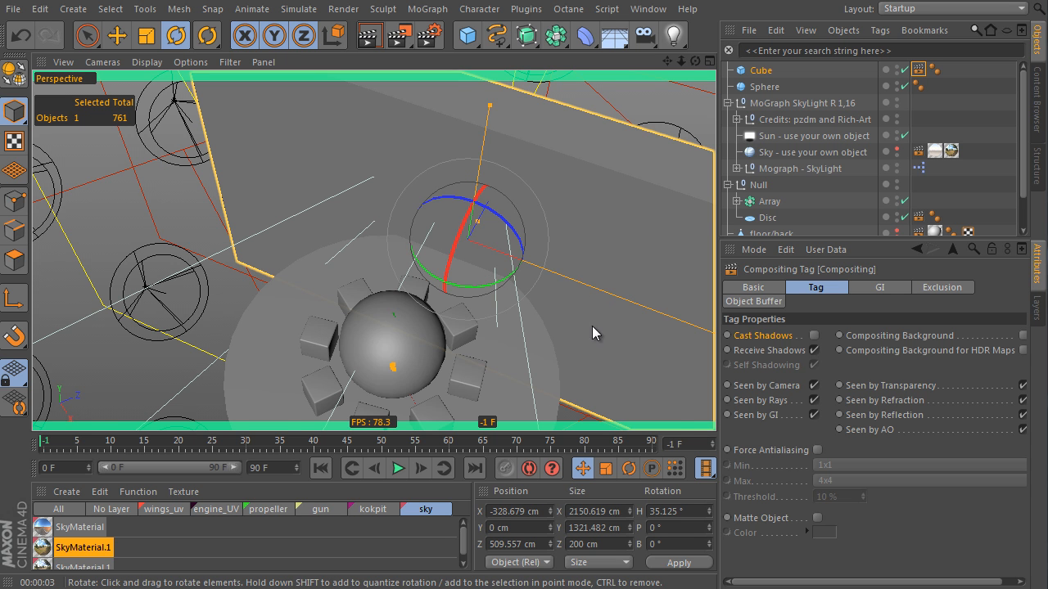
middle_click_drag(553, 306, 542, 270, "alt")
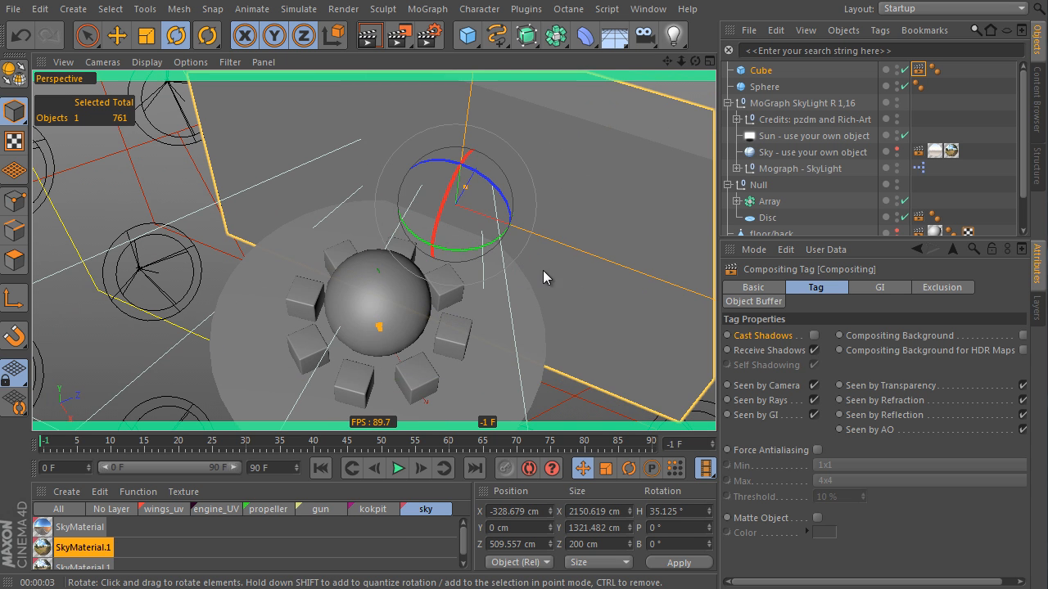
left_click(793, 171)
scroll(1026, 427, "down", 5)
scroll(1026, 427, "down", 1)
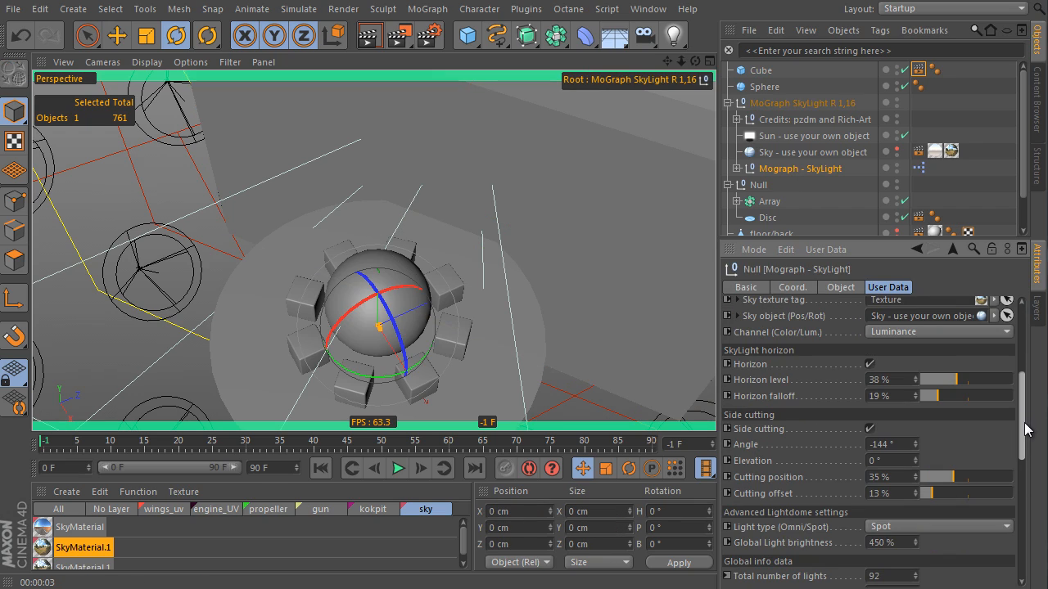
left_click_drag(574, 189, 483, 278, "alt")
left_click_drag(916, 444, 913, 424)
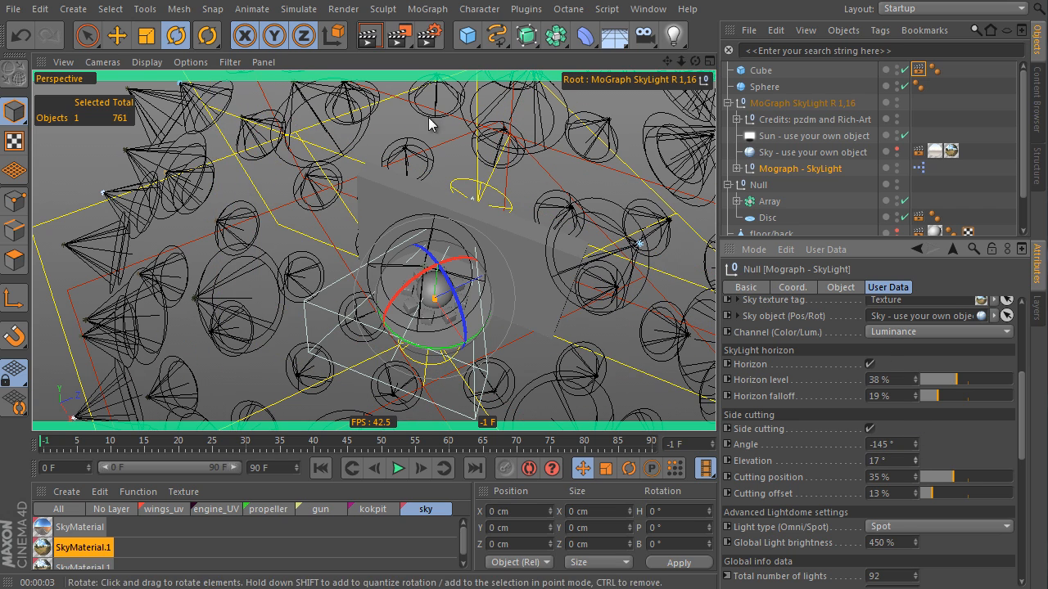
left_click(22, 39)
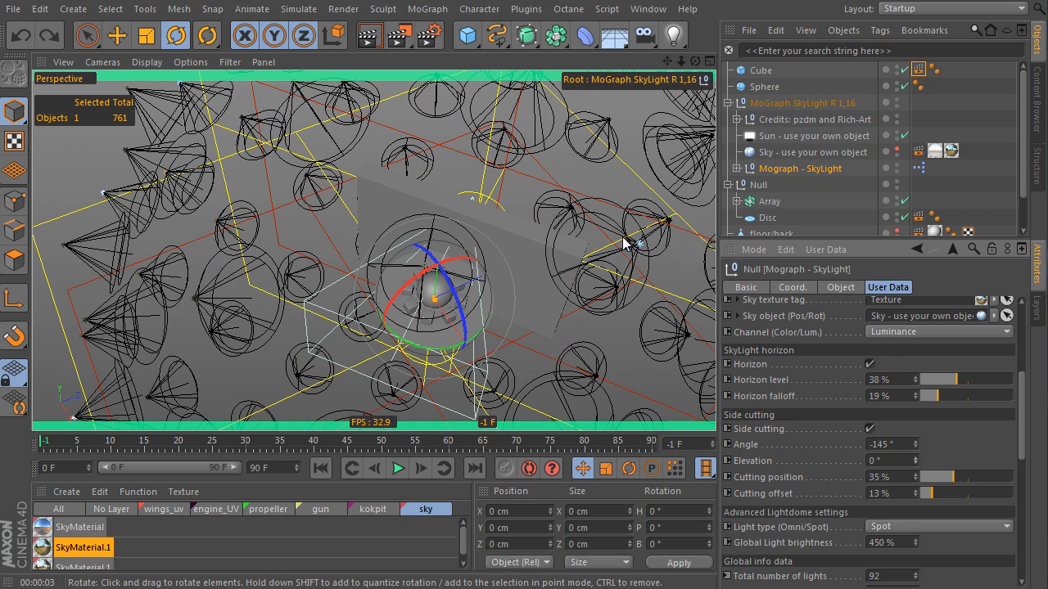
- Keep the lightdome's light type on Spot and set its Global Light brightness to 870 %
middle_click_drag(623, 237, 583, 245, "alt")
left_click_drag(1024, 414, 1026, 445)
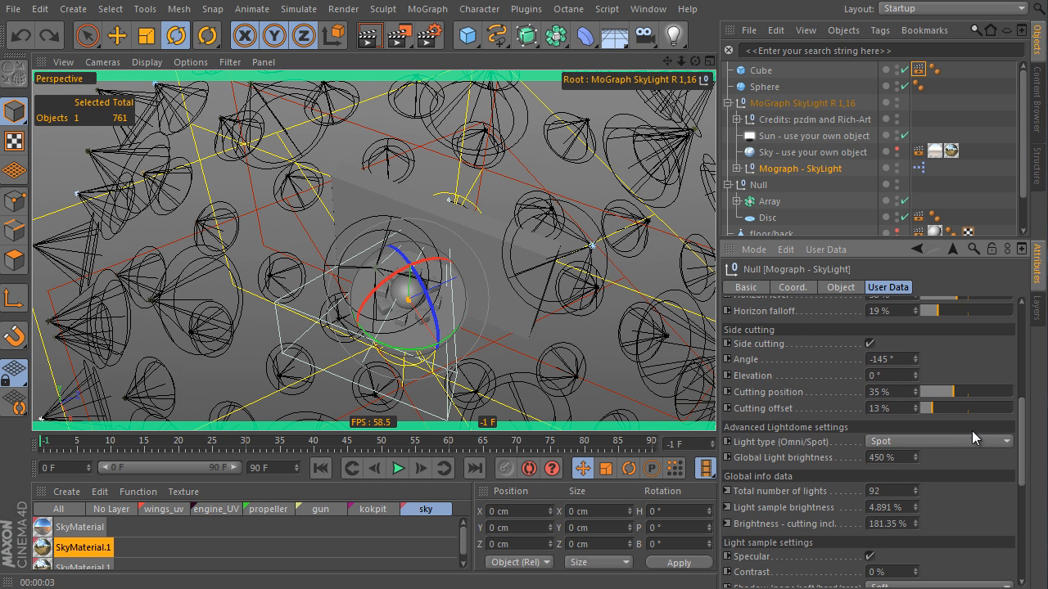
left_click_drag(519, 263, 586, 197, "alt")
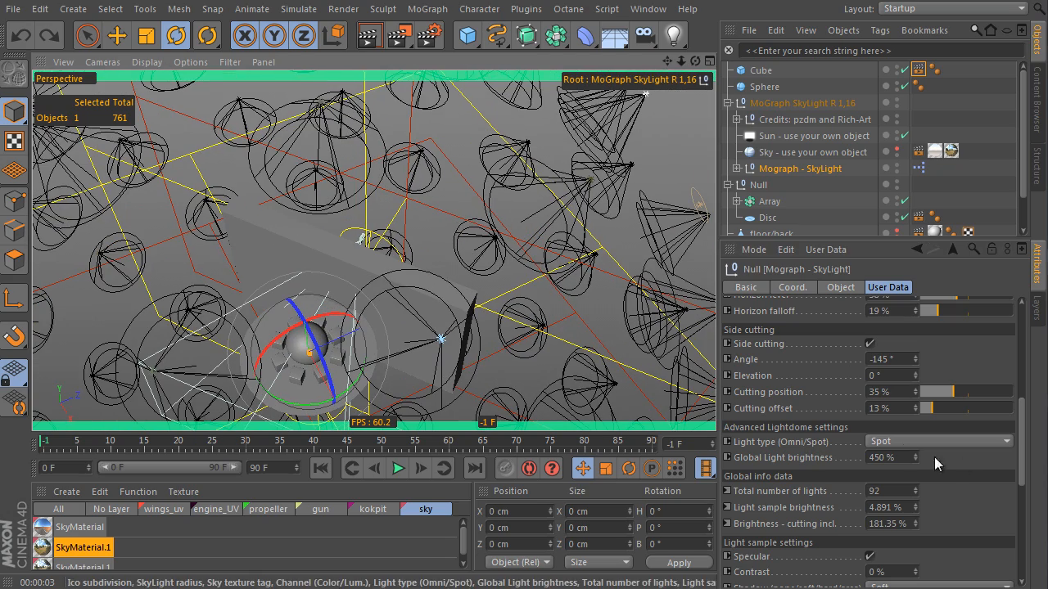
left_click(915, 443)
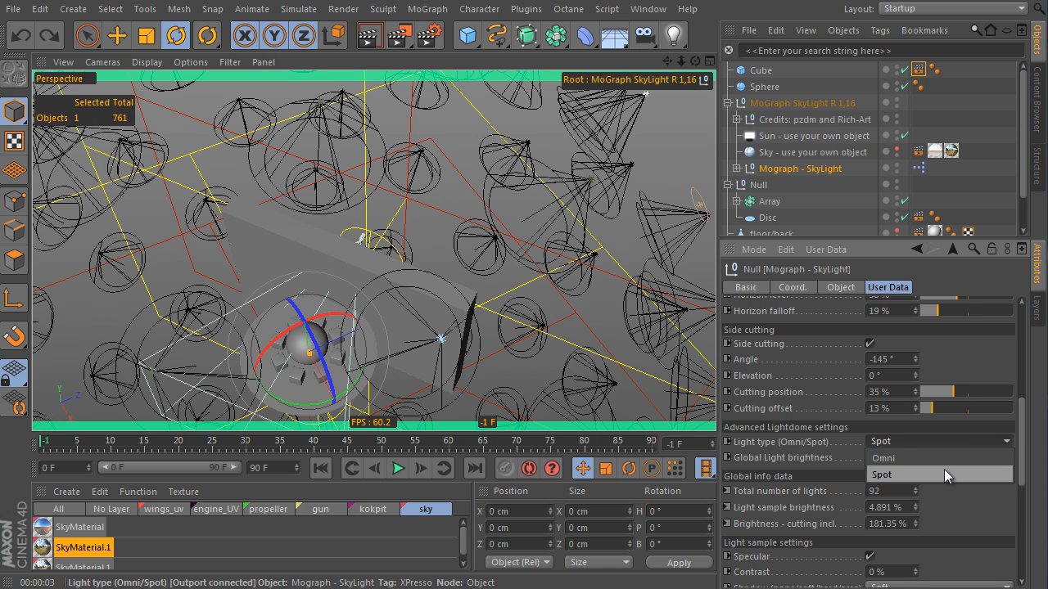
left_click(945, 471)
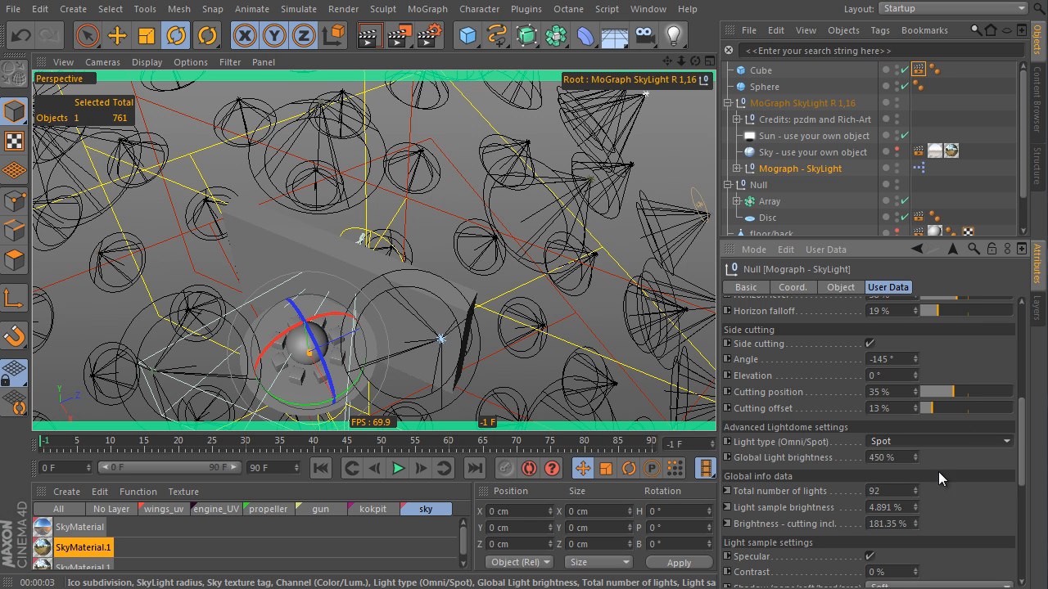
left_click(885, 458)
type("870")
key("Return")
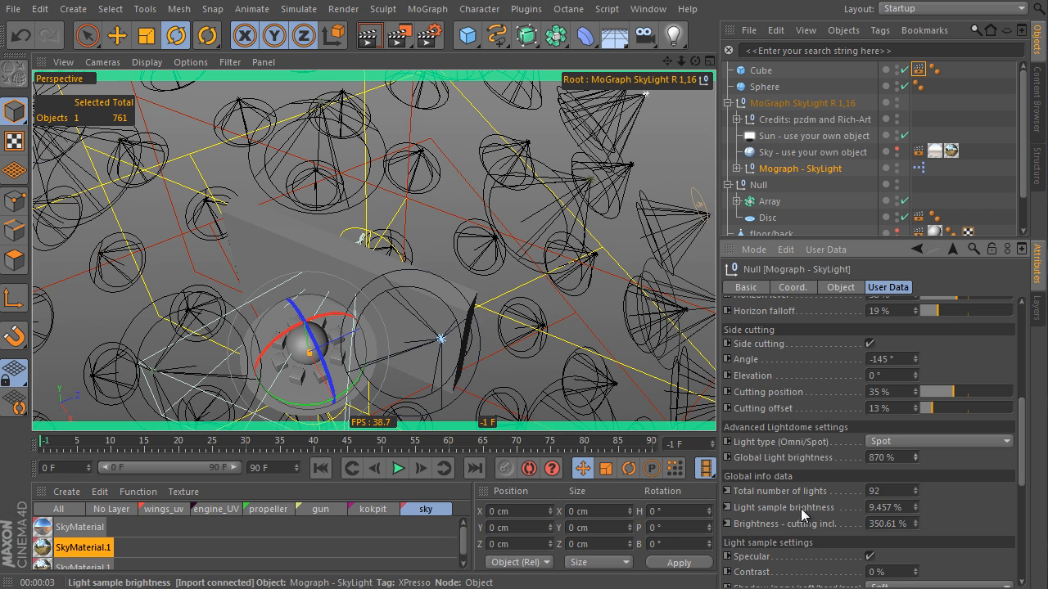
- Check the light sample brightness against the global brightness and try to change the total number of lights
double_click(904, 508)
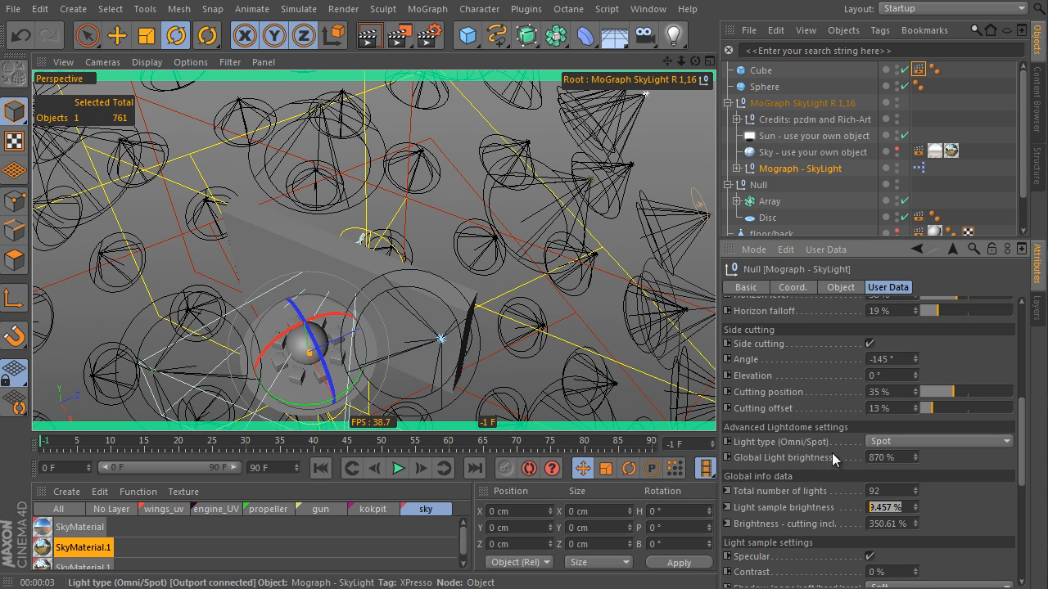
double_click(870, 458)
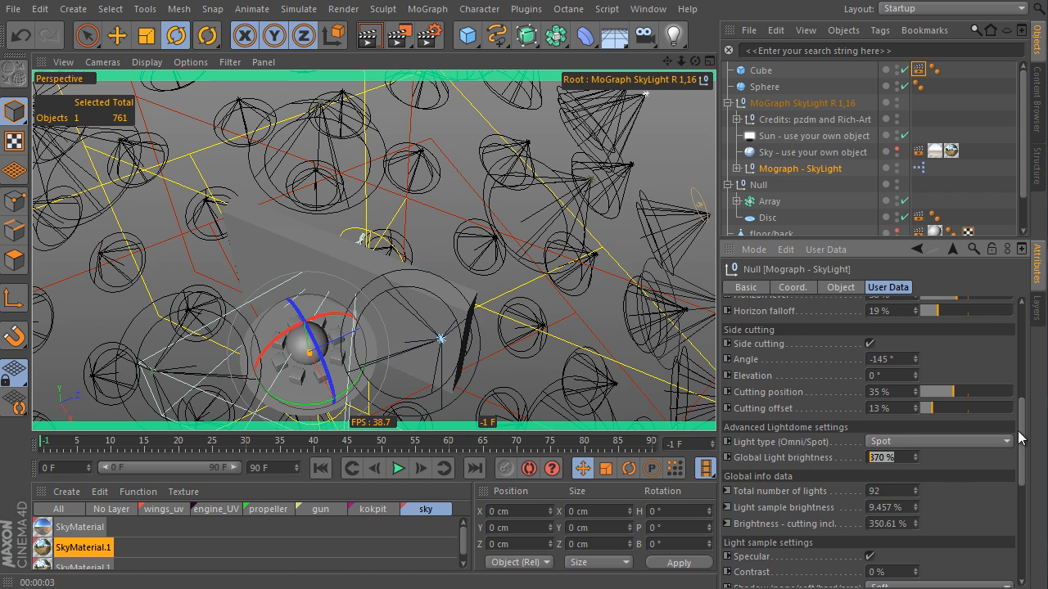
scroll(1016, 454, "down", 3)
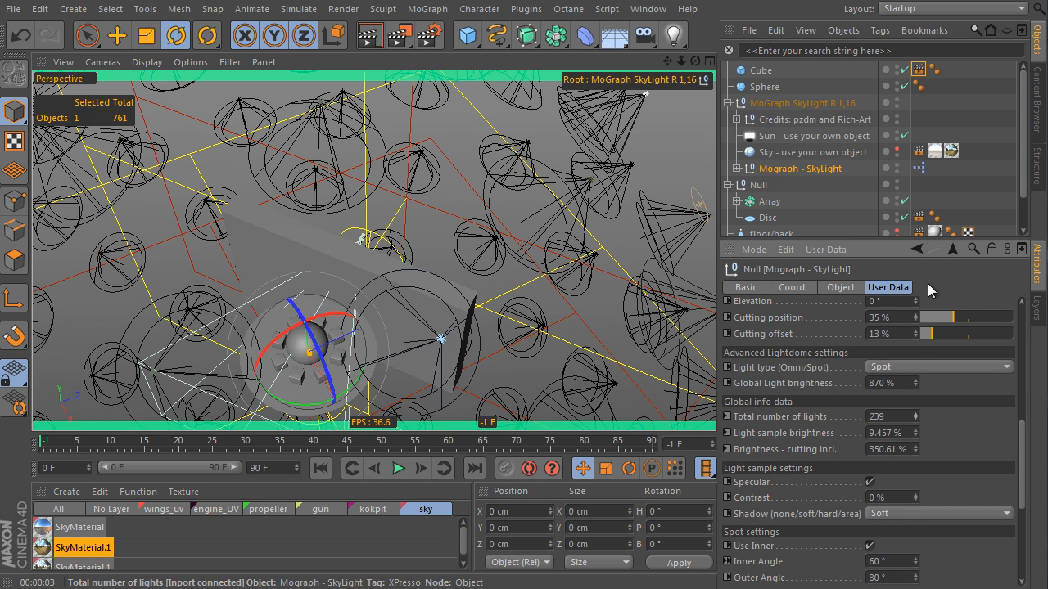
left_click(916, 418)
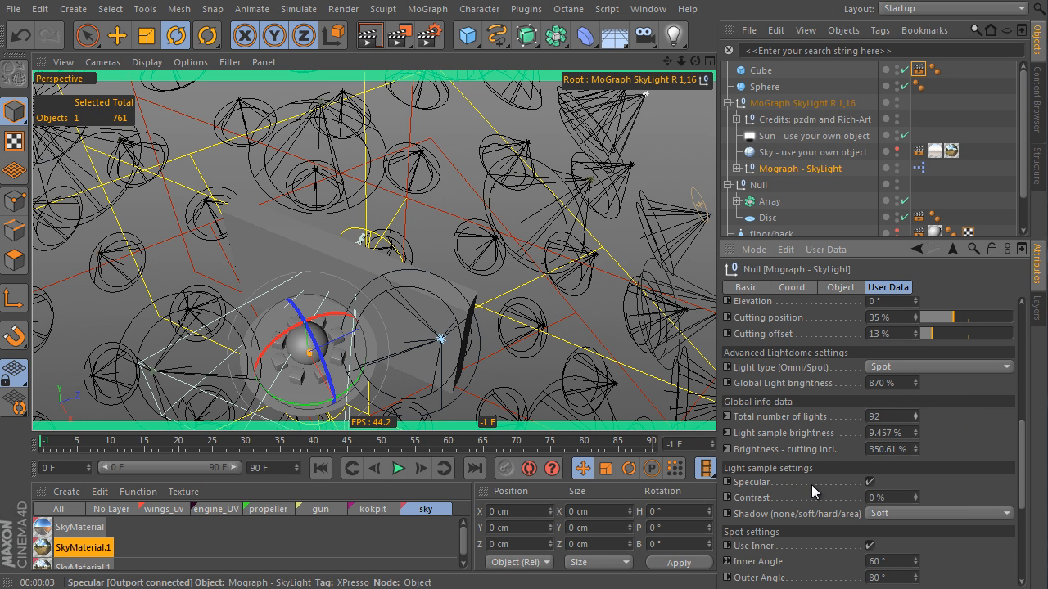
- Turn off Specular for the light samples, set their contrast to -24 % and keep the shadow type on Soft
left_click(871, 483)
left_click(871, 483)
scroll(861, 442, "down", 3)
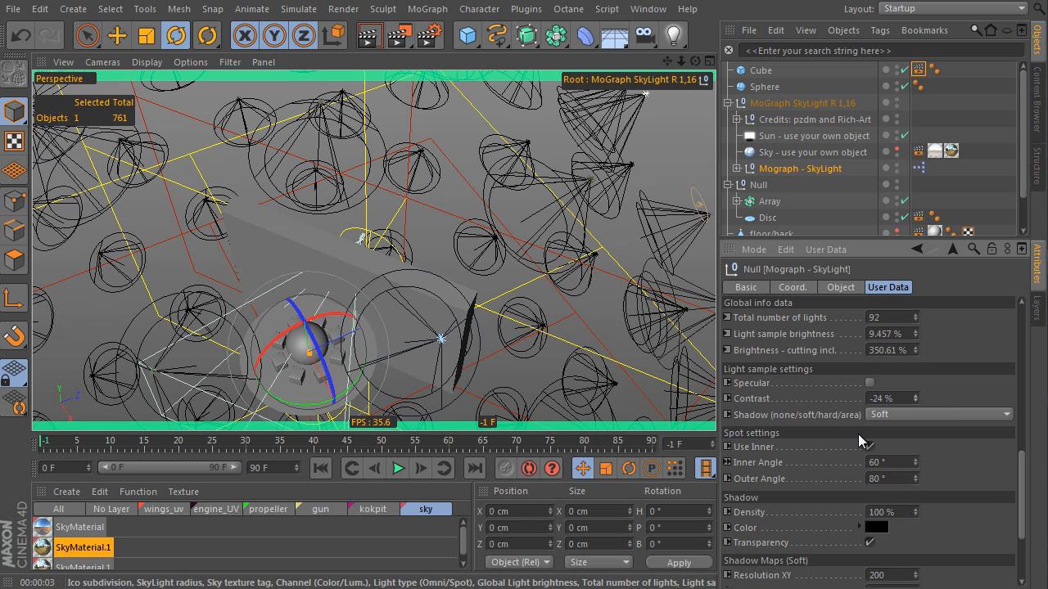
left_click(949, 412)
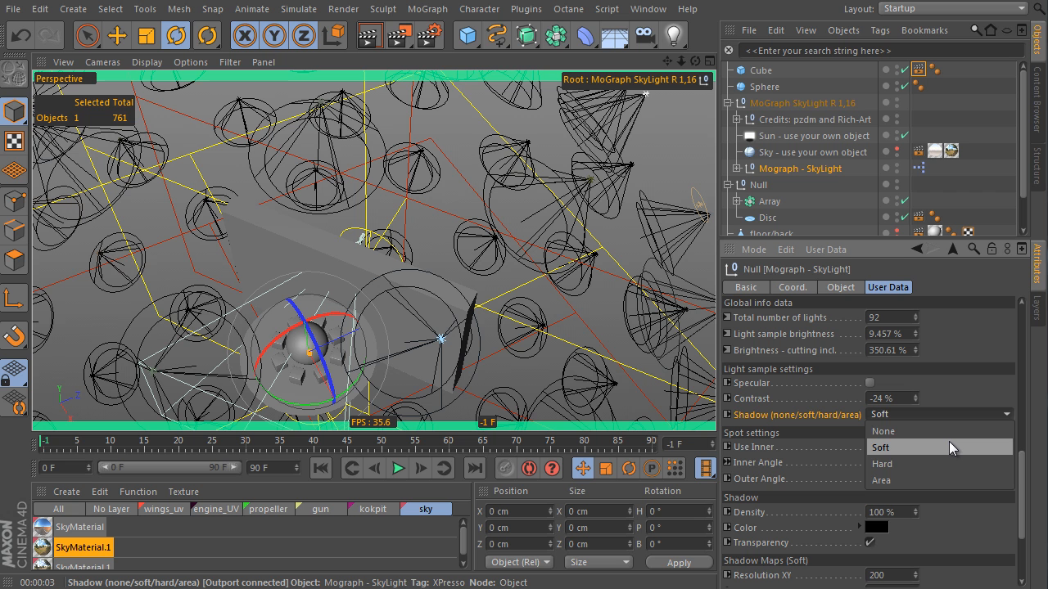
left_click(948, 445)
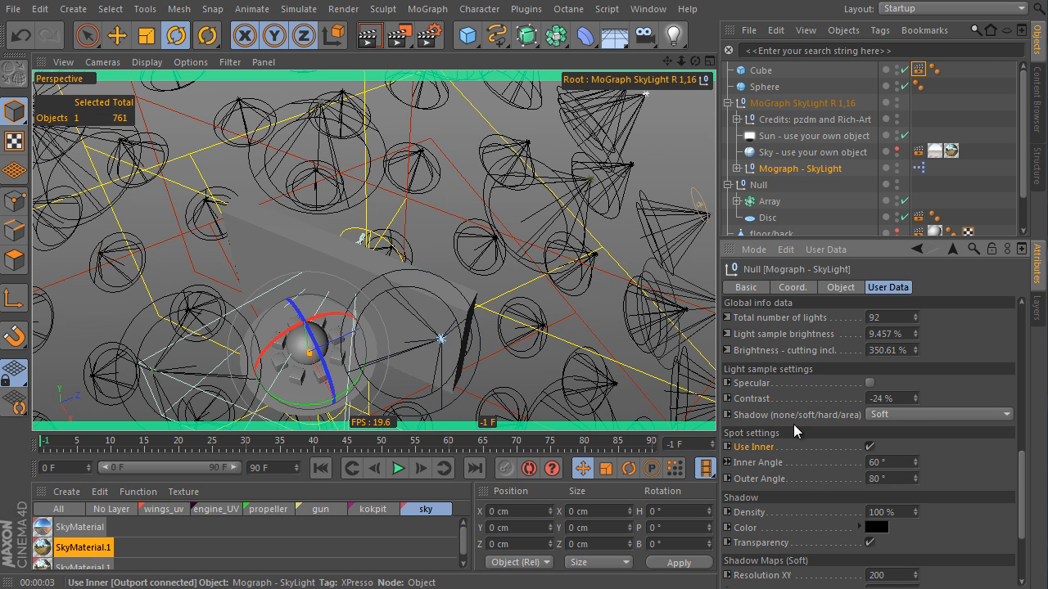
- Examine the SkyLight's spot angle, shadow density, soft shadow map and area shadow settings
left_click_drag(1024, 483, 1023, 475)
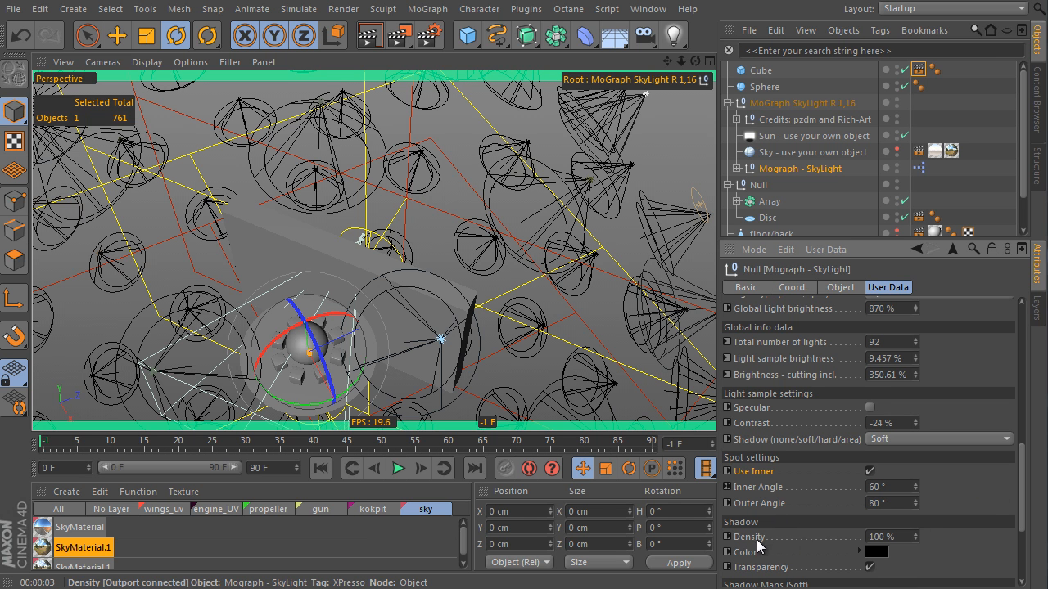
scroll(762, 507, "down", 3)
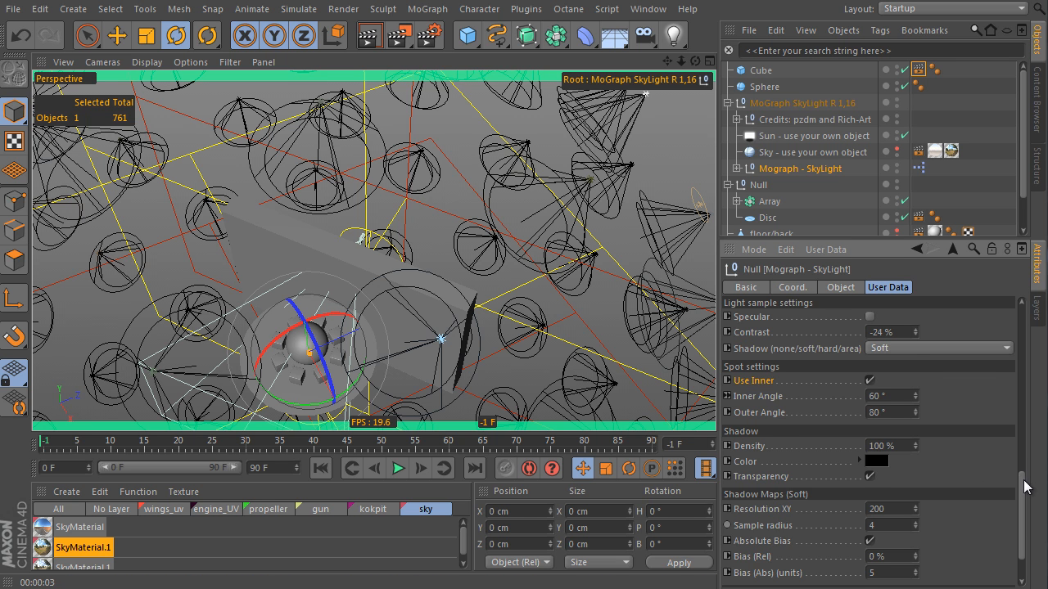
left_click_drag(1024, 486, 1034, 537)
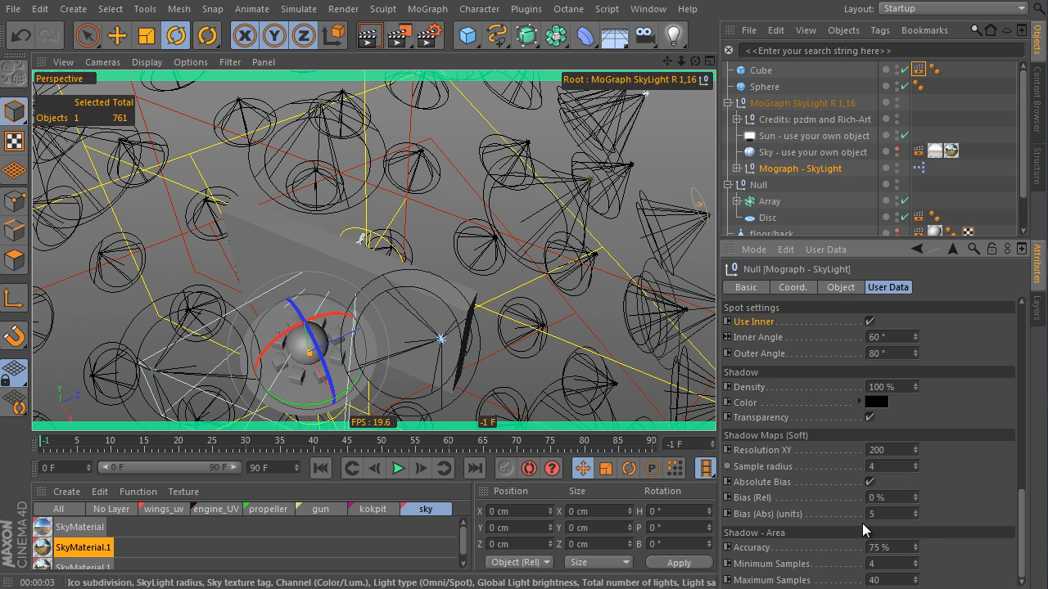
- Delete both material texture tags from the Sky object of the MoGraph SkyLight rig
left_click_drag(1022, 504, 996, 322)
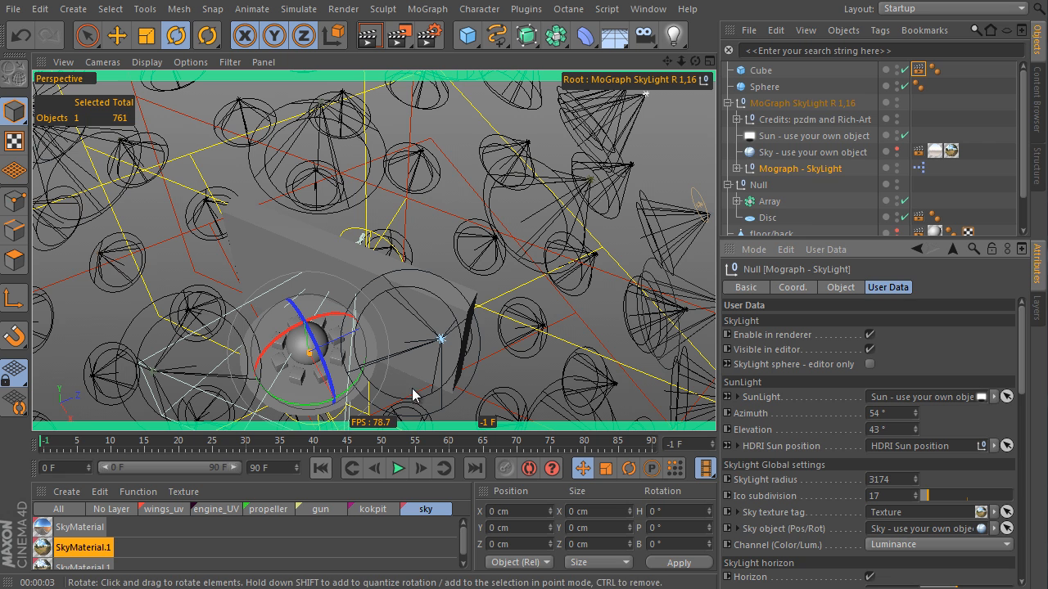
left_click(951, 151)
key("Delete")
left_click(935, 151)
key("Delete")
- Apply SkyMaterial.1 to the Mograph - SkyLight null and link its texture tag as the Sky texture tag
left_click_drag(54, 555, 812, 170)
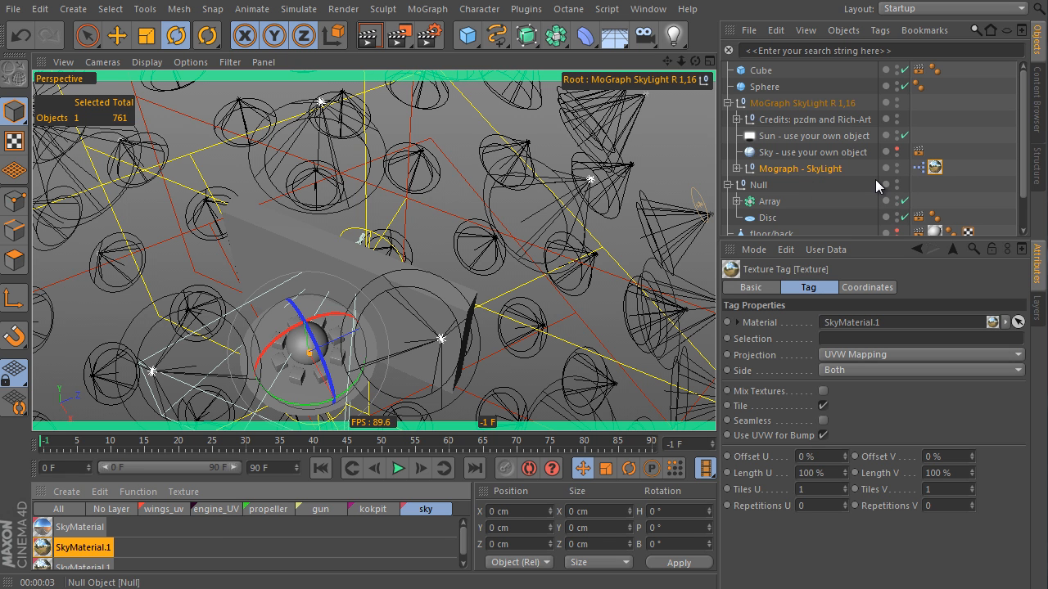
left_click(810, 170)
left_click_drag(934, 168, 898, 518)
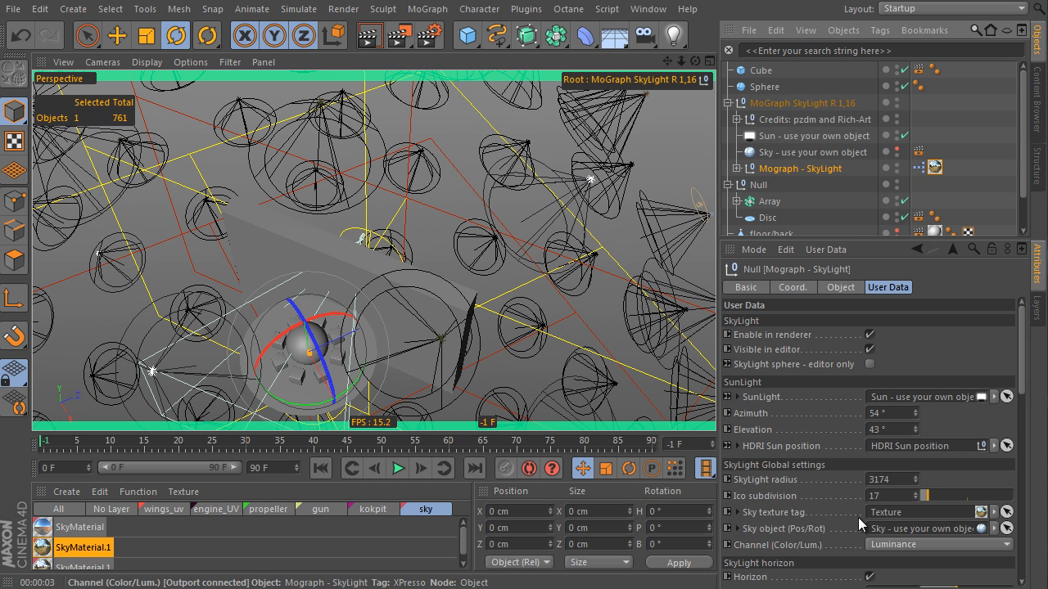
- Delete the Cube, the Sphere and the Null containing the Array and Disc from the scene
left_click(728, 103)
left_click(764, 87)
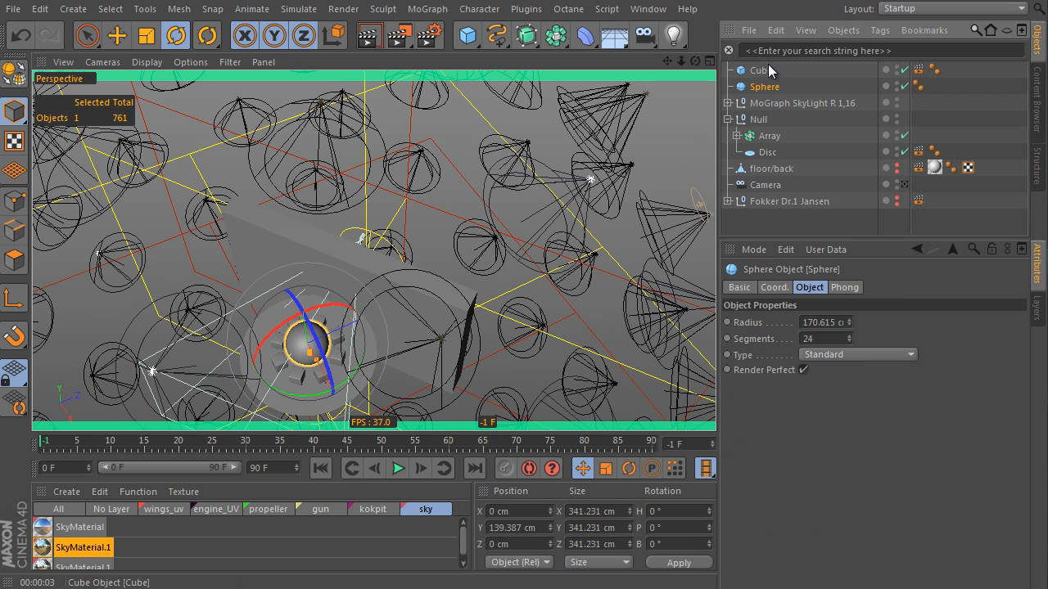
left_click(762, 70)
left_click(775, 85, "ctrl")
key("Delete")
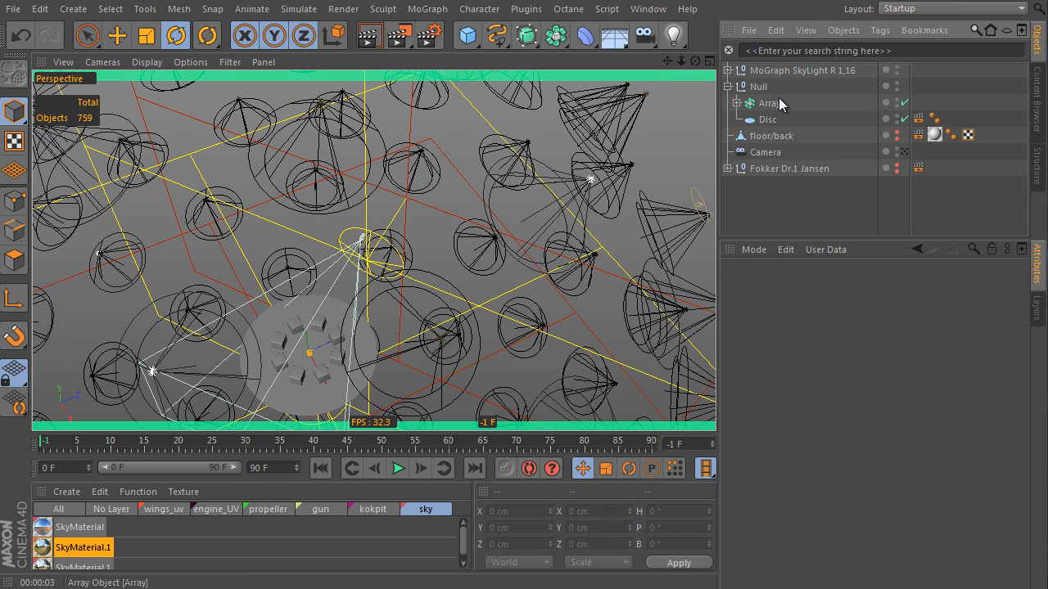
left_click(768, 120)
left_click(760, 88)
key("Delete")
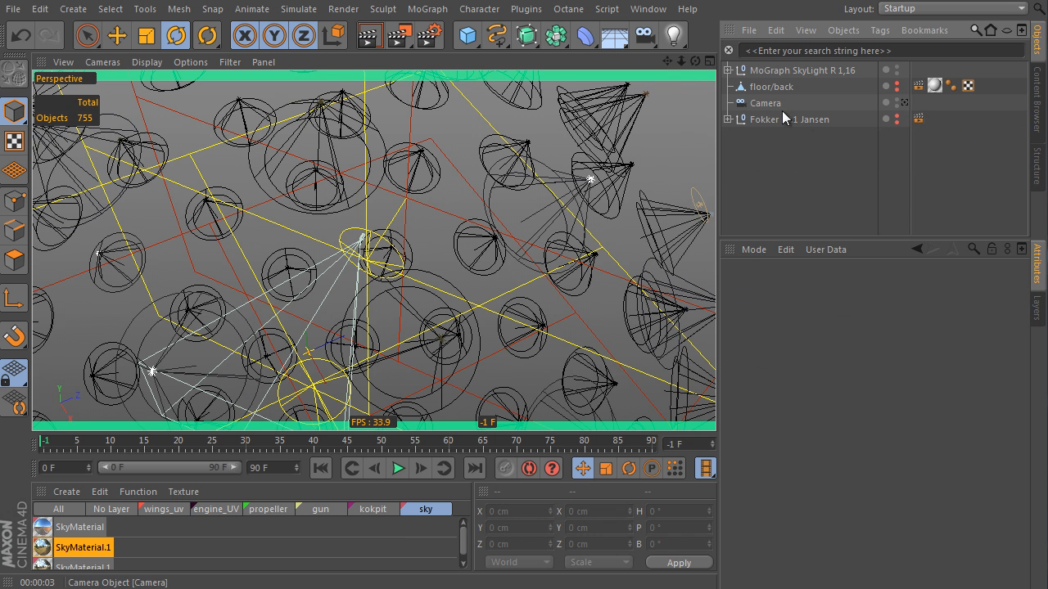
- Make the floor/back and Fokker Dr.1 Jansen objects visible, and render the view through the scene's Camera
left_click(896, 86)
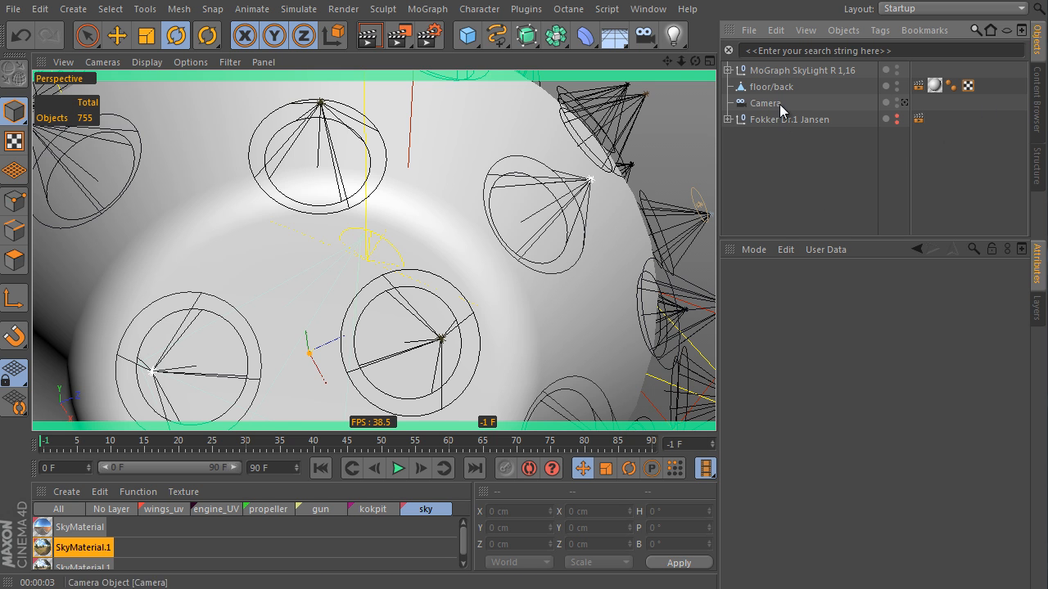
left_click(896, 117)
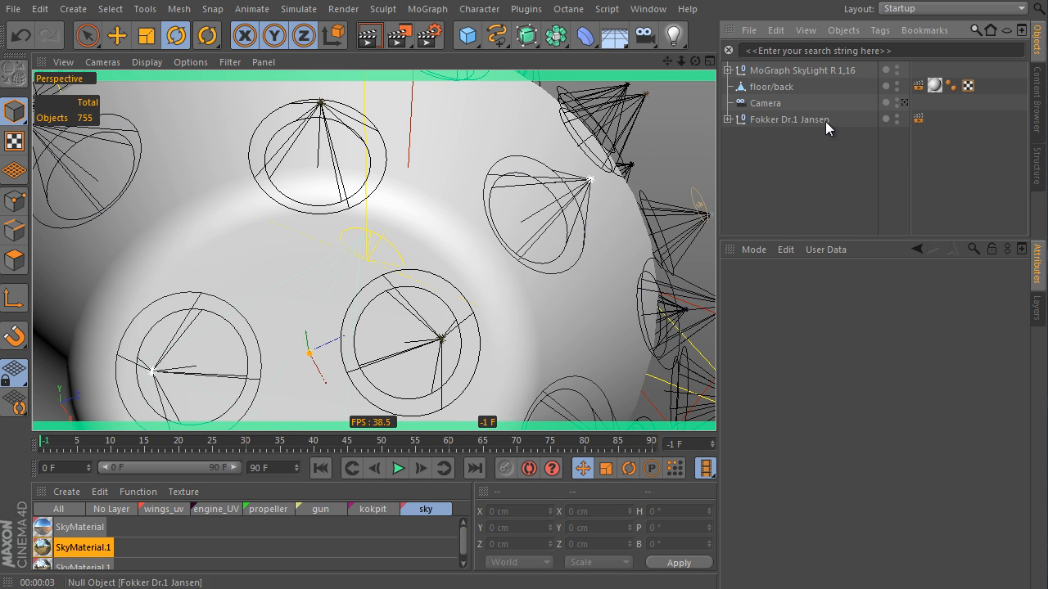
left_click(904, 103)
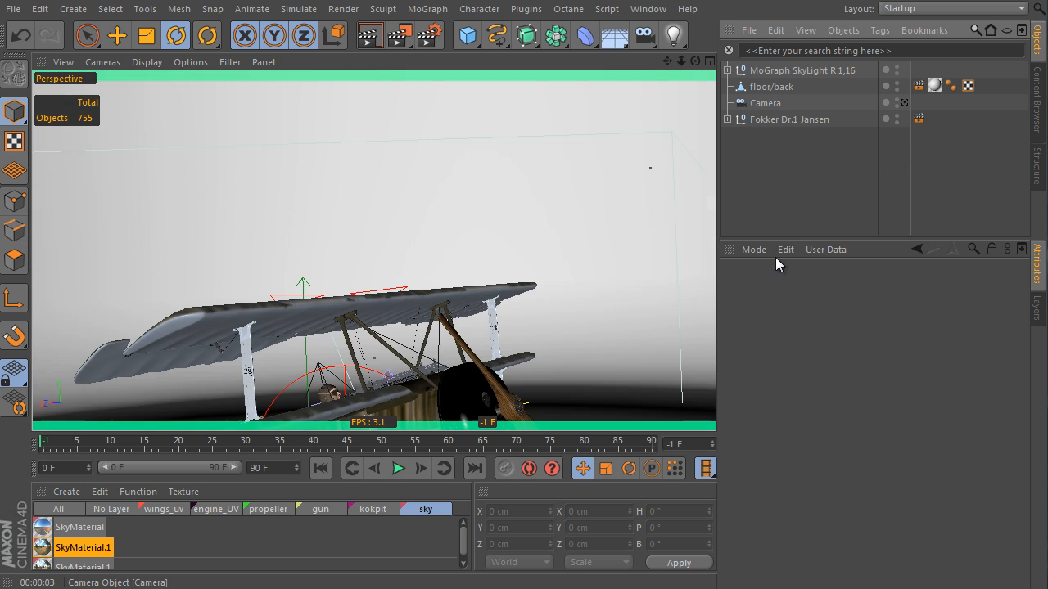
left_click(369, 36)
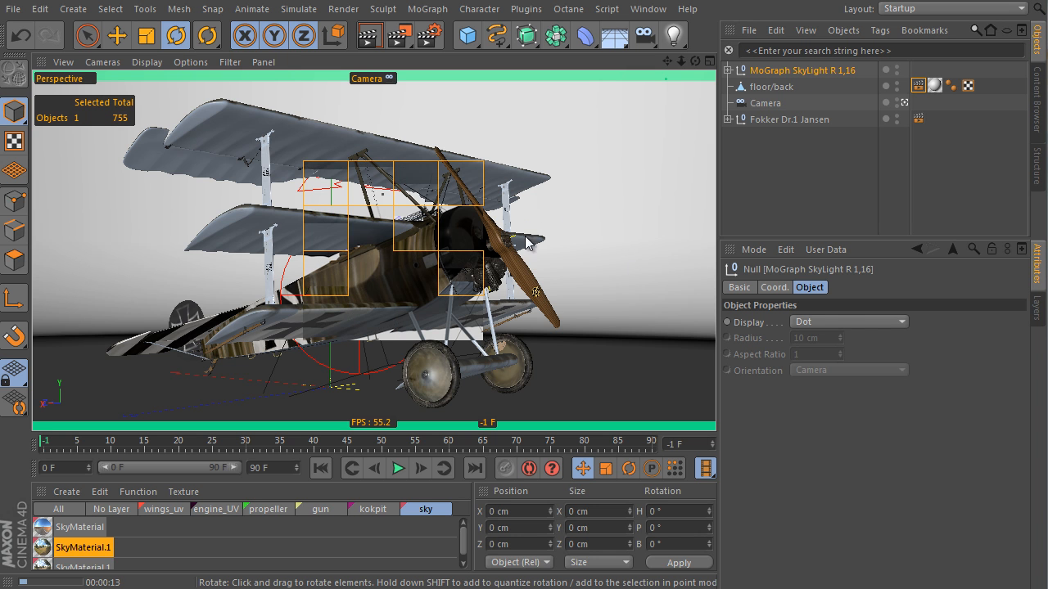
- Move the SkyMaterial.1 texture tag from Mograph - SkyLight to the Sky object and render the view again
left_click(728, 70)
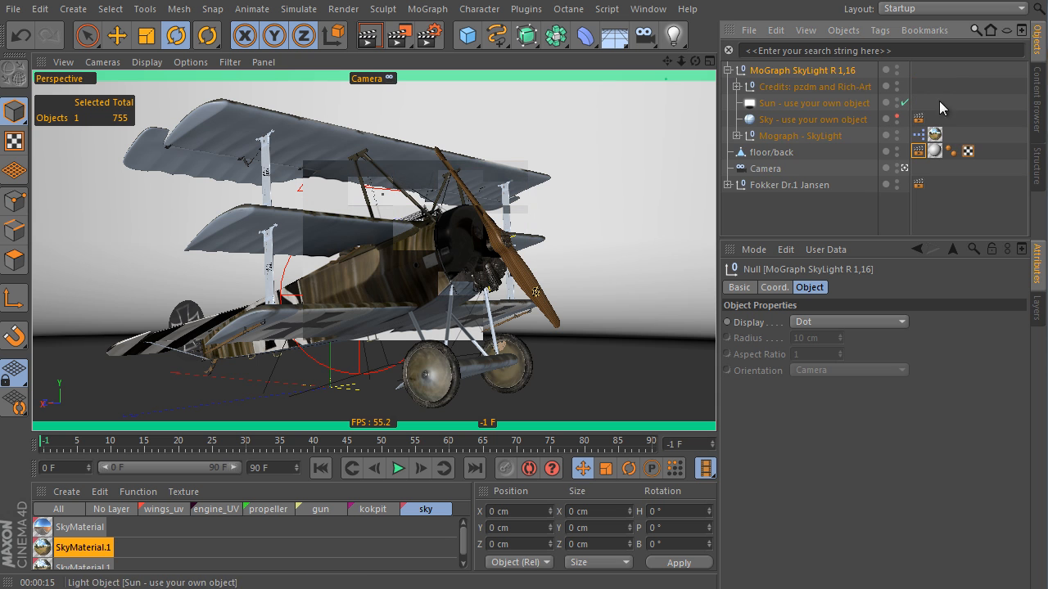
left_click_drag(938, 137, 928, 123)
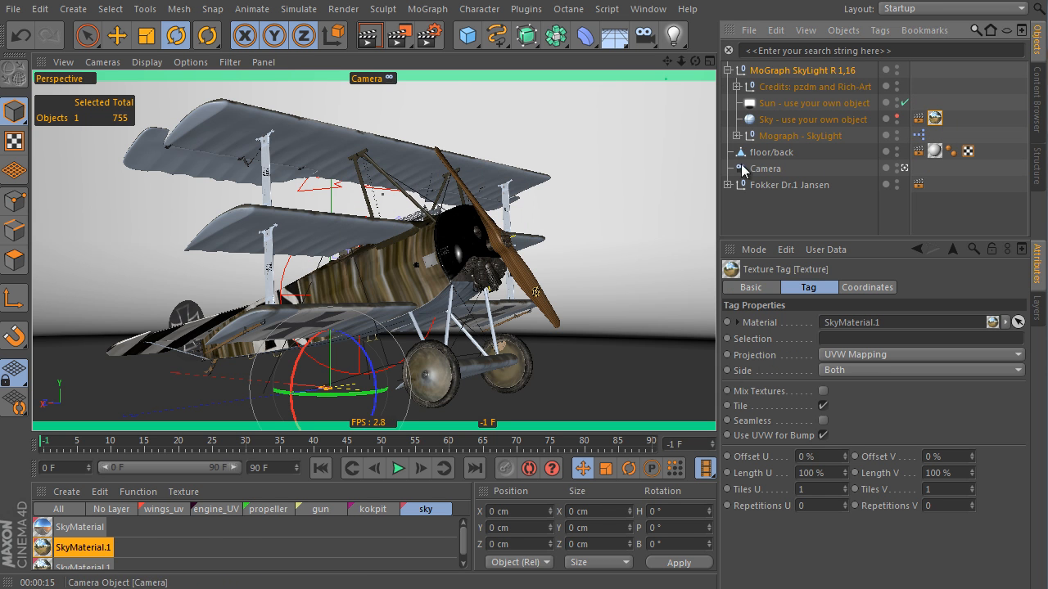
left_click(371, 42)
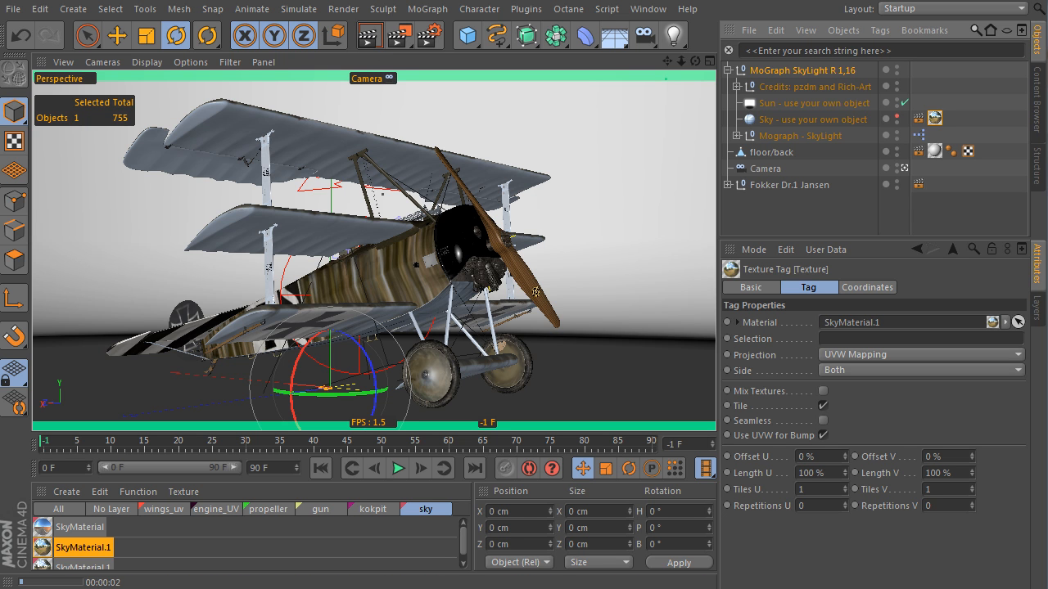
- Turn off Side cutting in the Mograph - SkyLight user data
left_click(807, 138)
left_click_drag(1025, 350, 1030, 439)
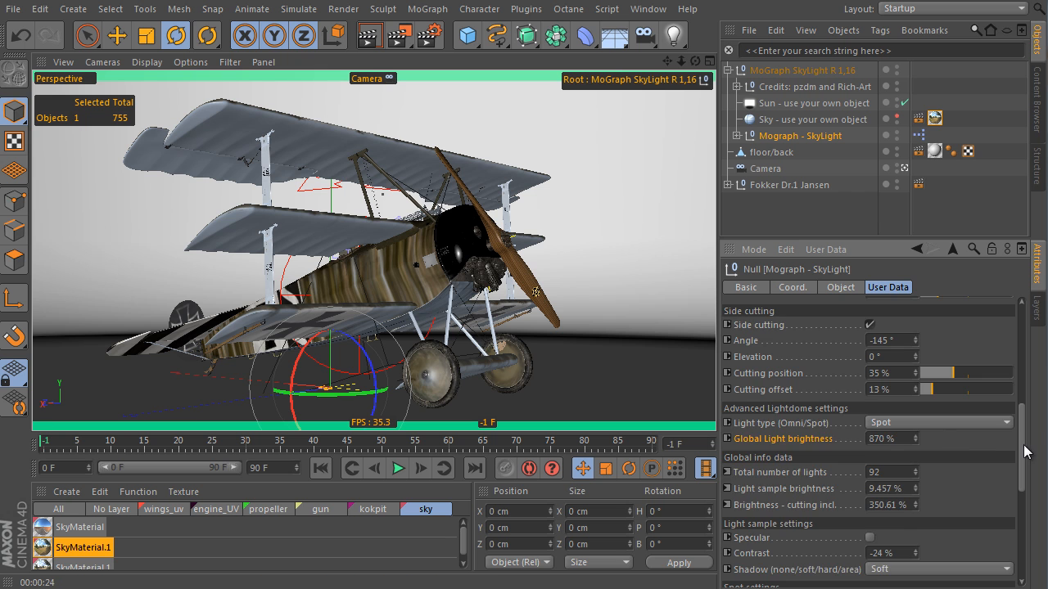
scroll(1024, 449, "up", 2)
left_click(869, 376)
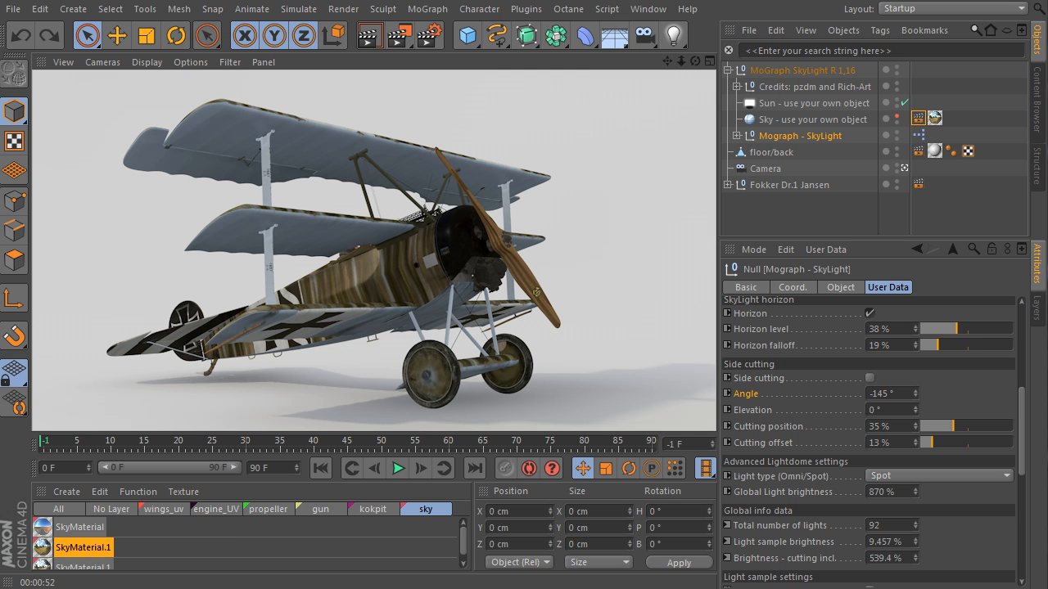
- Set the SkyLight's Ico subdivision to 23 and render the view of the airplane
scroll(1030, 409, "up", 5)
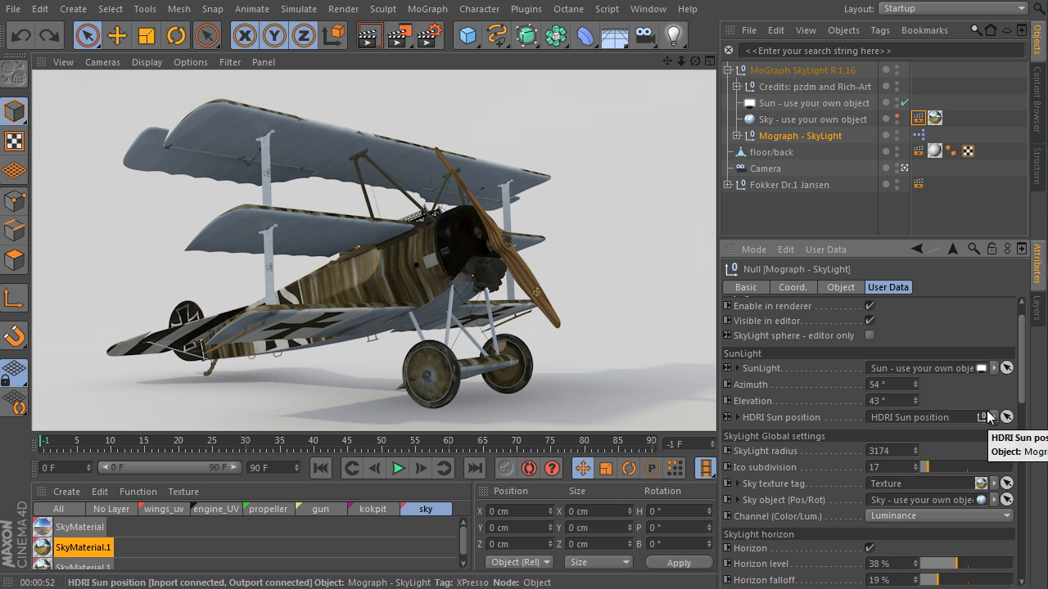
left_click_drag(923, 469, 937, 469)
left_click(915, 470)
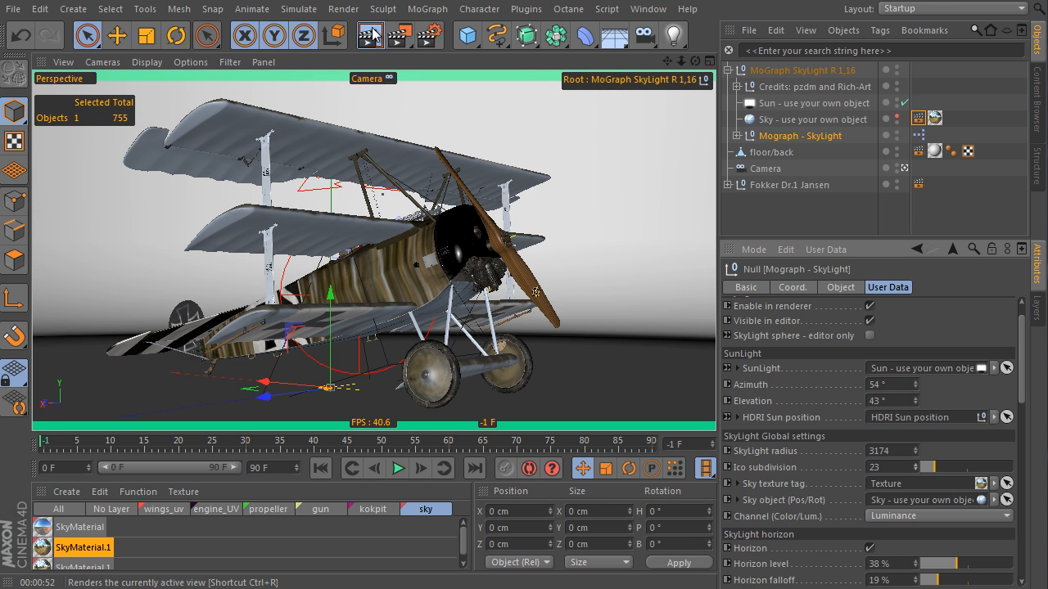
left_click(372, 33)
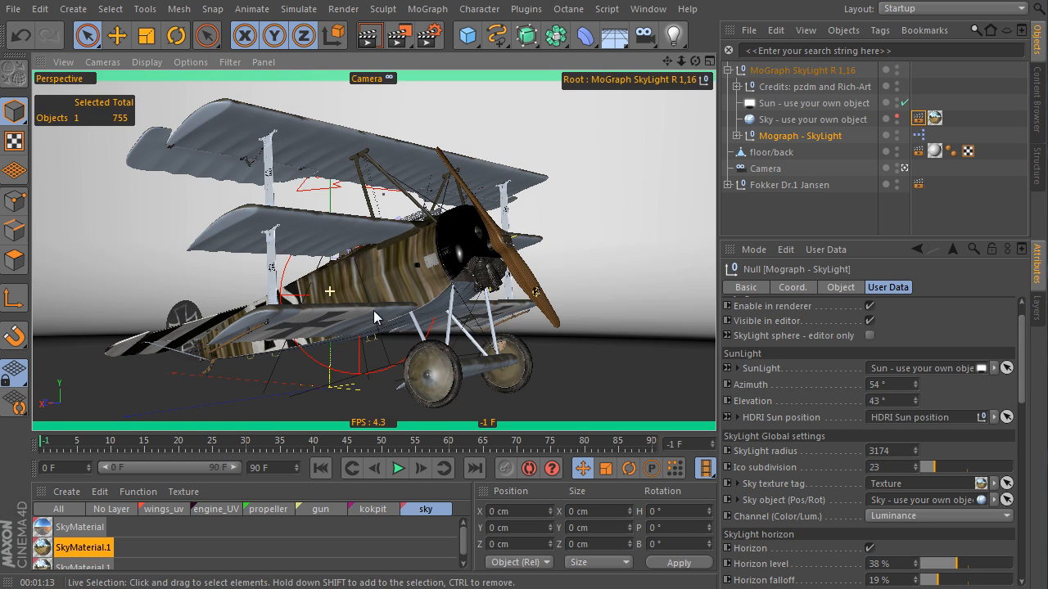
- Render the airplane from a raised viewpoint behind its tail
mouse_move(373, 310)
left_mouse_down("alt")
mouse_move(519, 307)
mouse_move(413, 297)
left_mouse_up("alt")
mouse_move(473, 266)
left_mouse_down("alt")
mouse_move(546, 285)
mouse_move(543, 270)
mouse_move(495, 289)
mouse_move(411, 295)
mouse_move(462, 221)
left_mouse_up("alt")
left_click(372, 38)
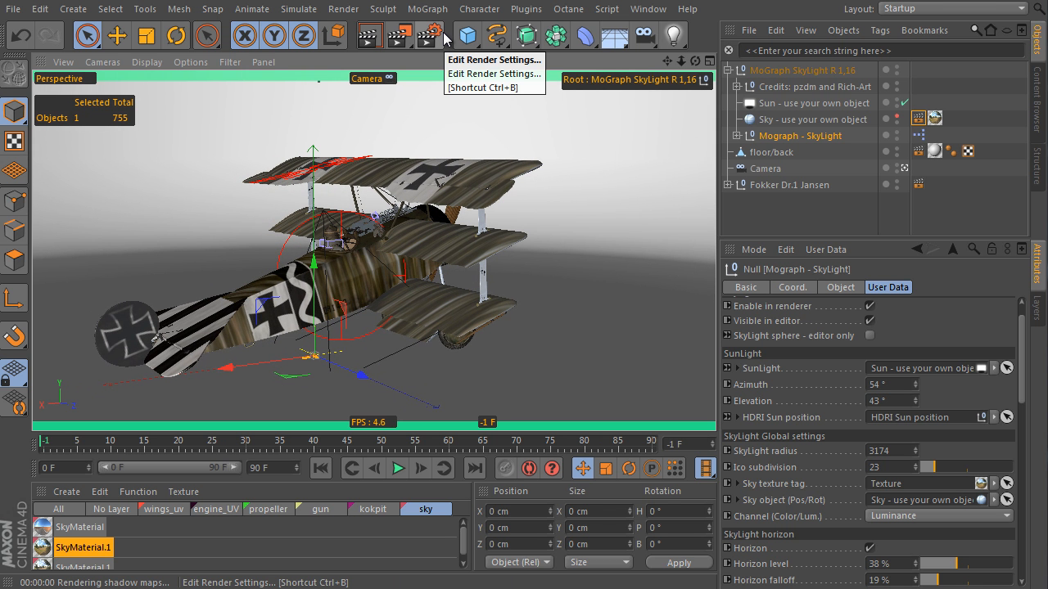